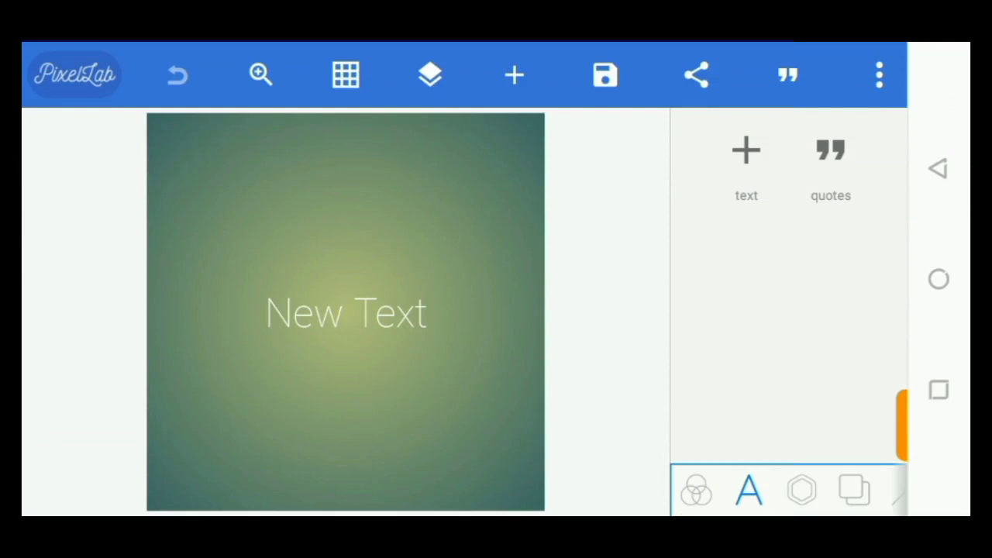
# Shift the default New Text placeholder slightly left of the canvas centre
pyautogui.click(313, 318)
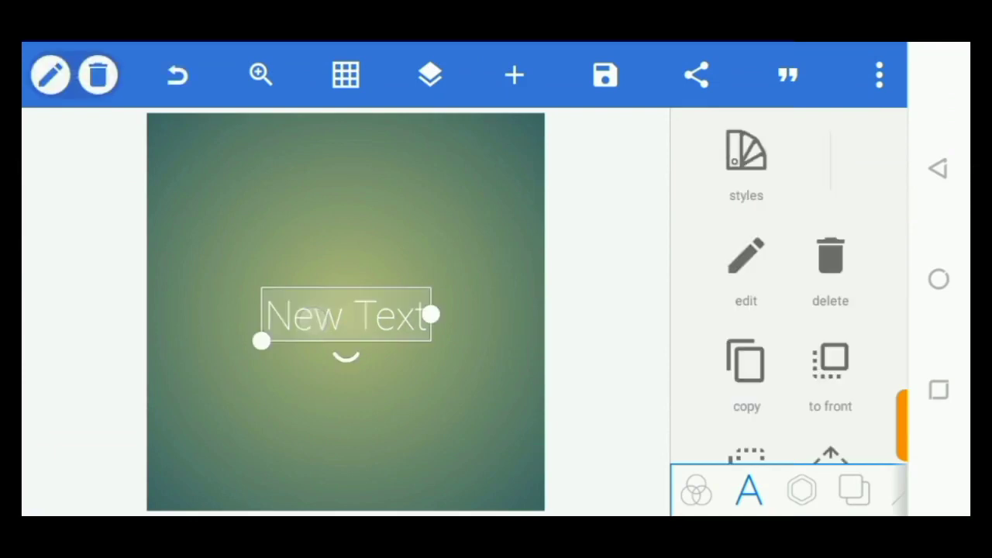
pyautogui.moveTo(344, 318); pyautogui.dragTo(290, 319)
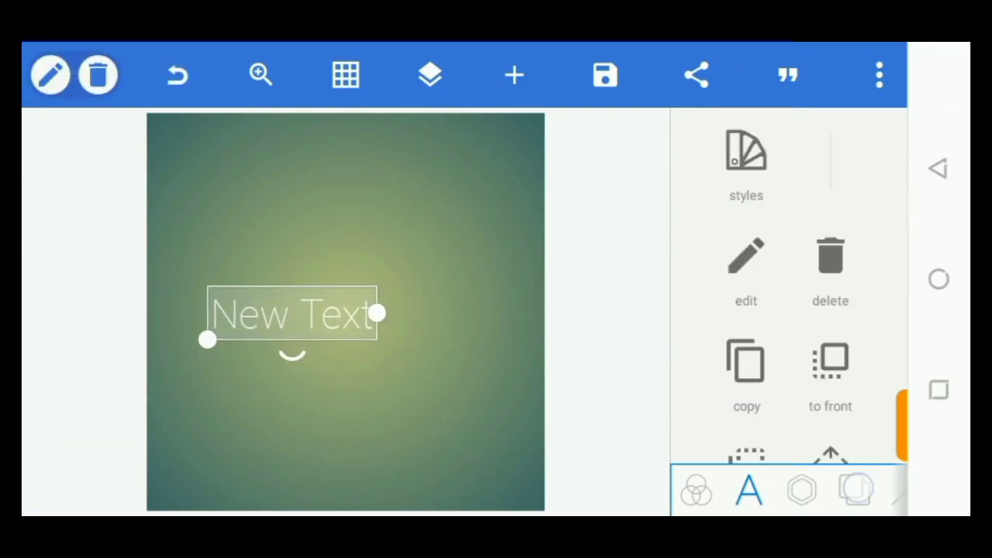
# Set the canvas to the 1280×720 Youtube thumbnail preset and delete the New Text placeholder
pyautogui.click(855, 489)
pyautogui.scroll(-2, 887, 308)
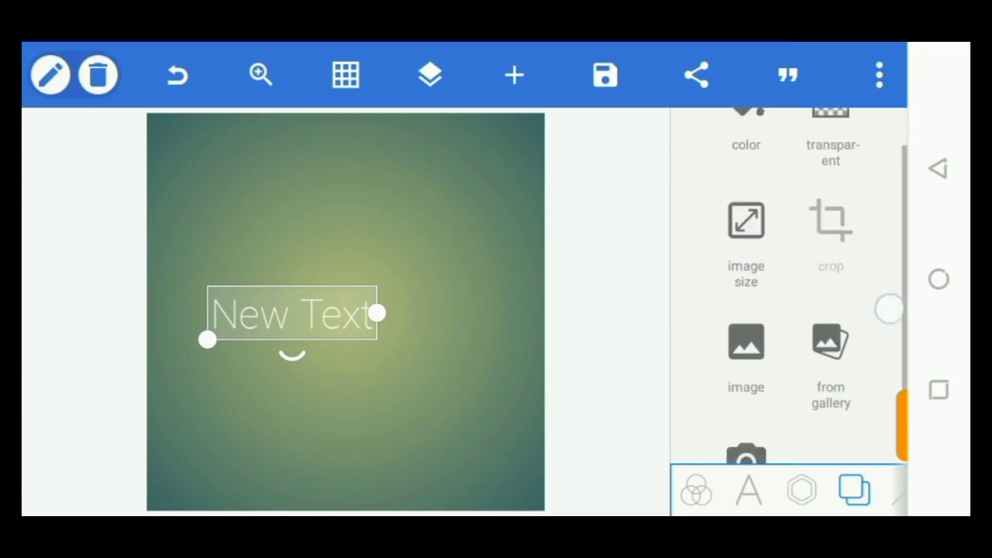
pyautogui.scroll(2, 876, 364)
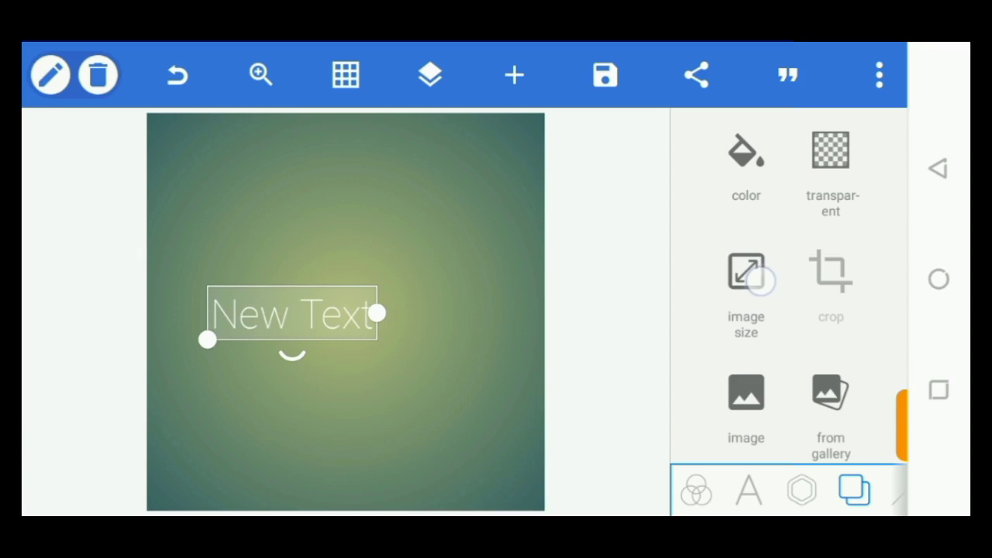
pyautogui.click(759, 279)
pyautogui.click(670, 236)
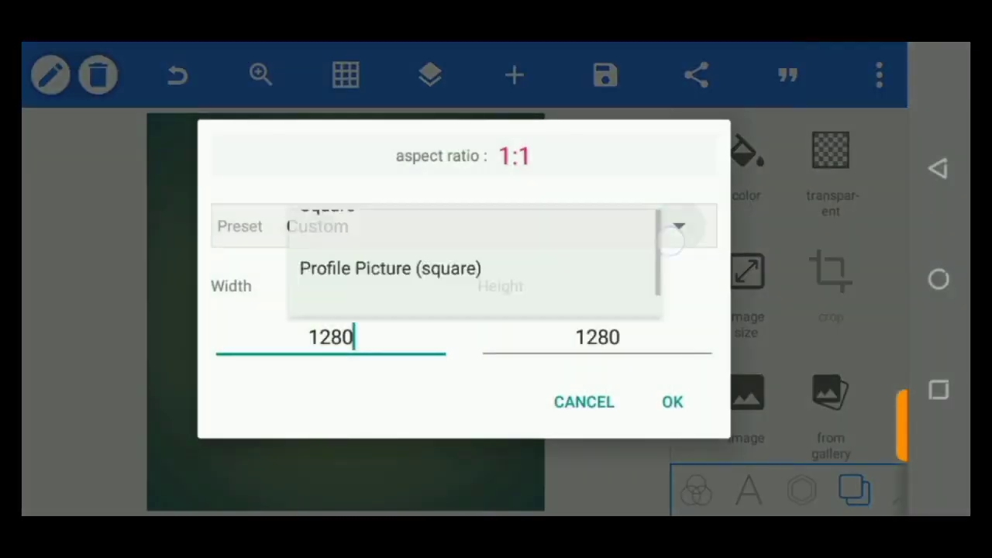
pyautogui.click(564, 435)
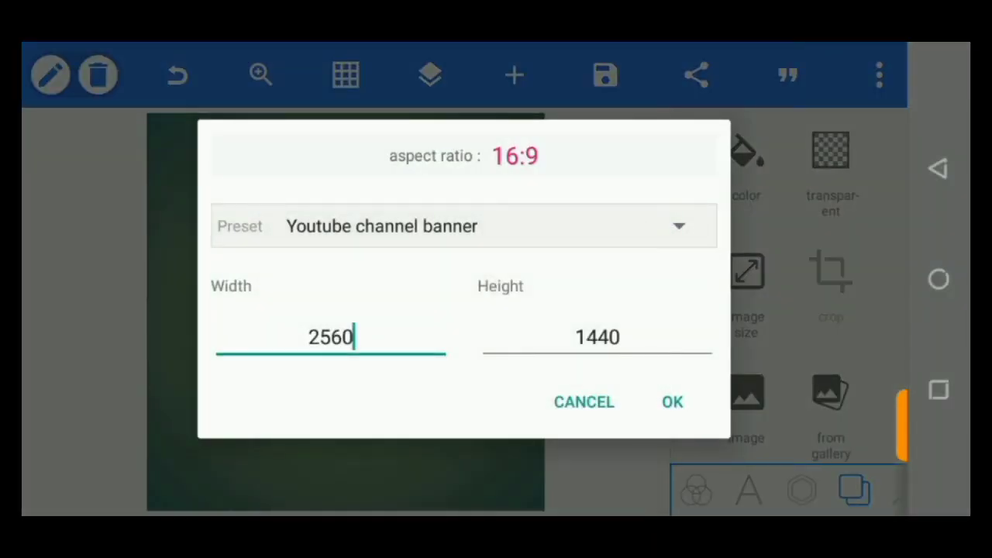
pyautogui.click(678, 225)
pyautogui.click(571, 310)
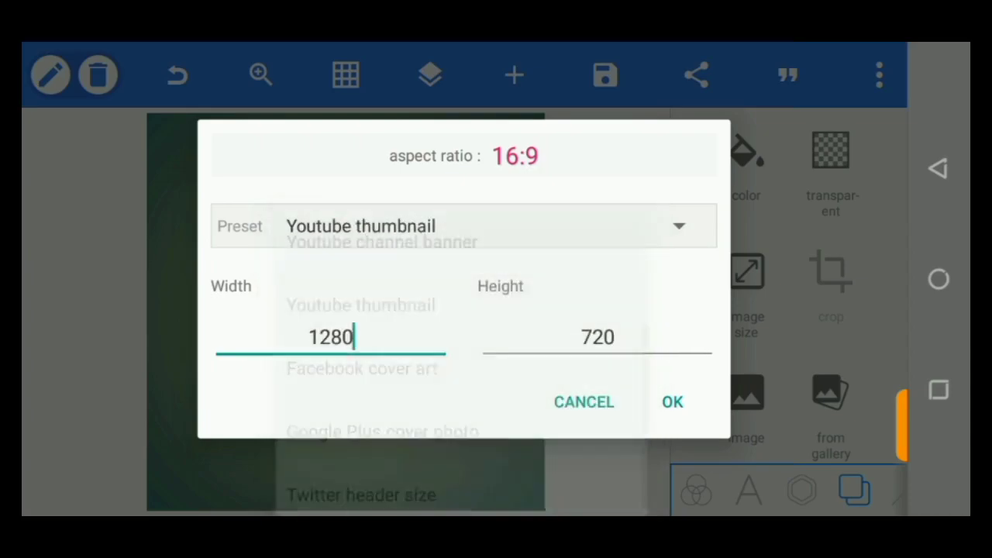
pyautogui.click(678, 400)
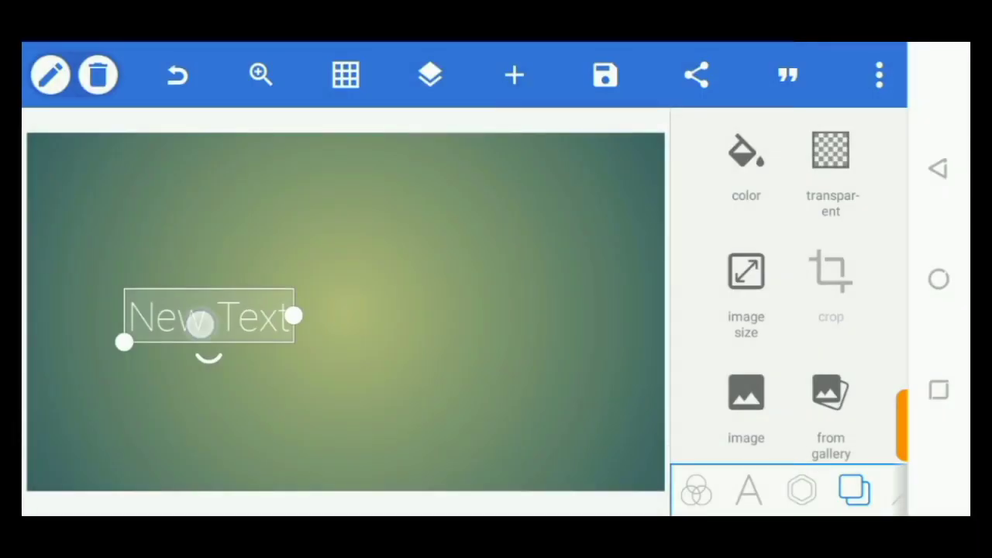
pyautogui.moveTo(200, 323); pyautogui.dragTo(259, 306)
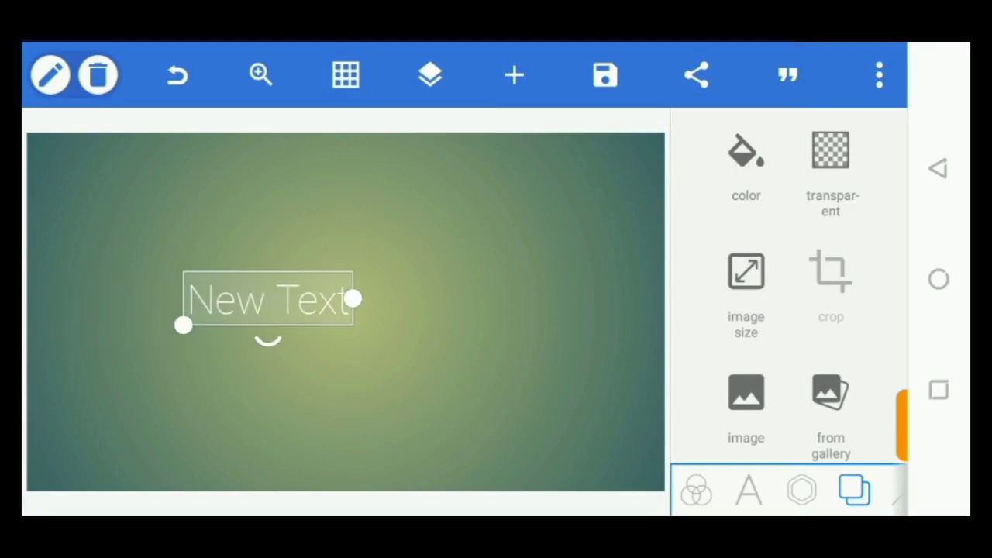
pyautogui.click(99, 89)
# Confirm the placeholder deletion and add a new text element near the canvas centre
pyautogui.click(690, 354)
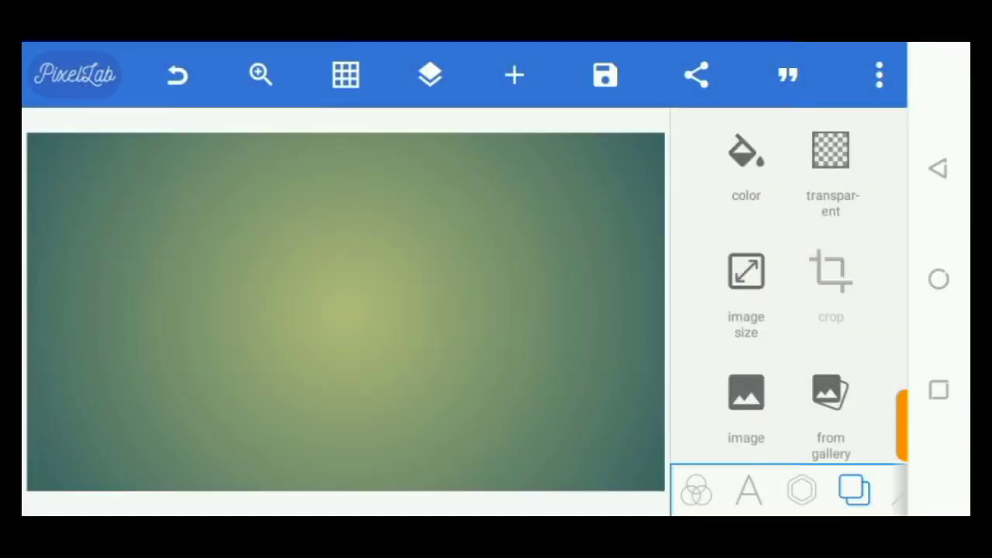
pyautogui.click(749, 489)
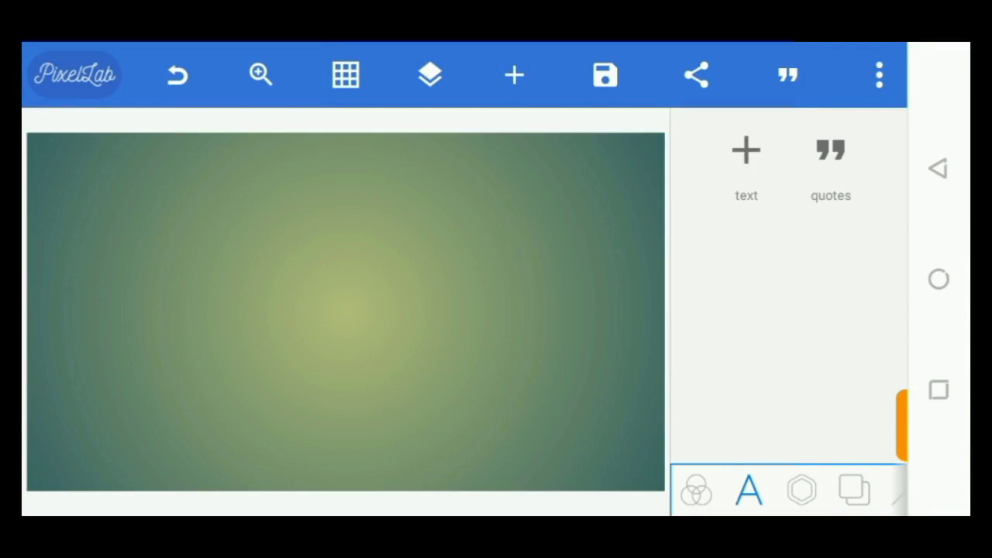
pyautogui.click(746, 149)
pyautogui.moveTo(69, 170)
pyautogui.mouseDown()
pyautogui.moveTo(187, 281)
pyautogui.moveTo(80, 272)
pyautogui.mouseUp()
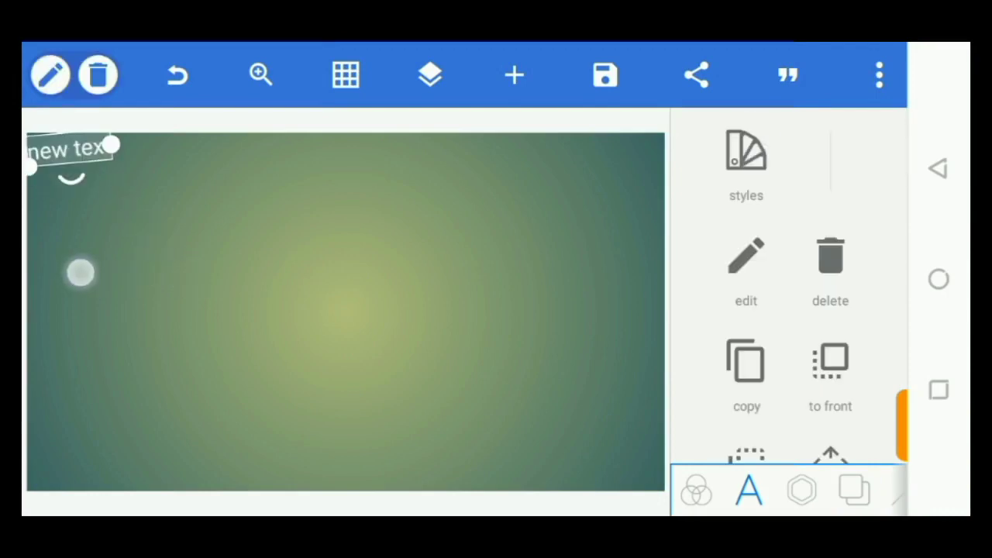
pyautogui.moveTo(75, 163)
pyautogui.mouseDown()
pyautogui.moveTo(142, 263)
pyautogui.moveTo(252, 283)
pyautogui.mouseUp()
# Replace the default text with a fire emoji
pyautogui.click(228, 271)
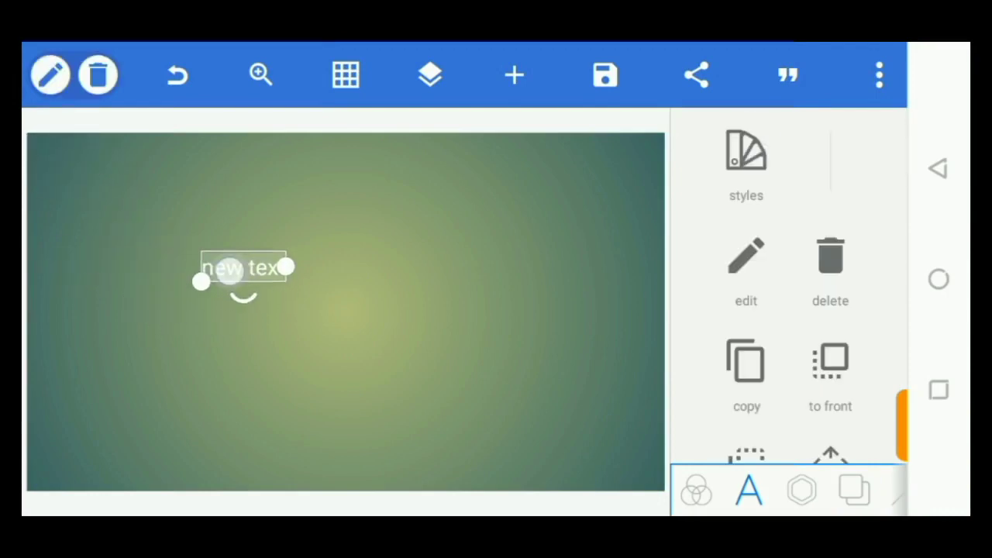
pyautogui.press('BackSpace')
pyautogui.press('BackSpace')
pyautogui.press('BackSpace')
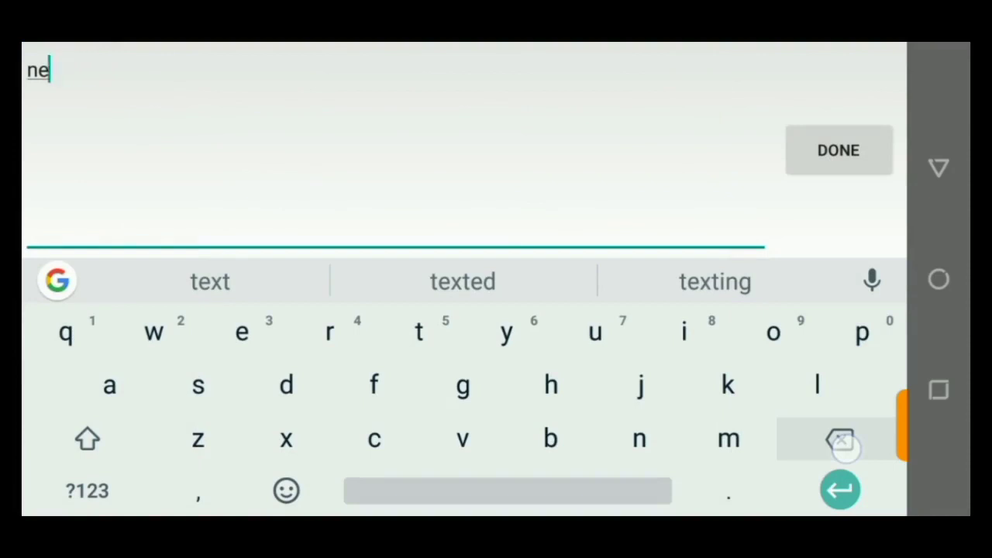
pyautogui.press('BackSpace')
pyautogui.press('BackSpace')
pyautogui.click(286, 490)
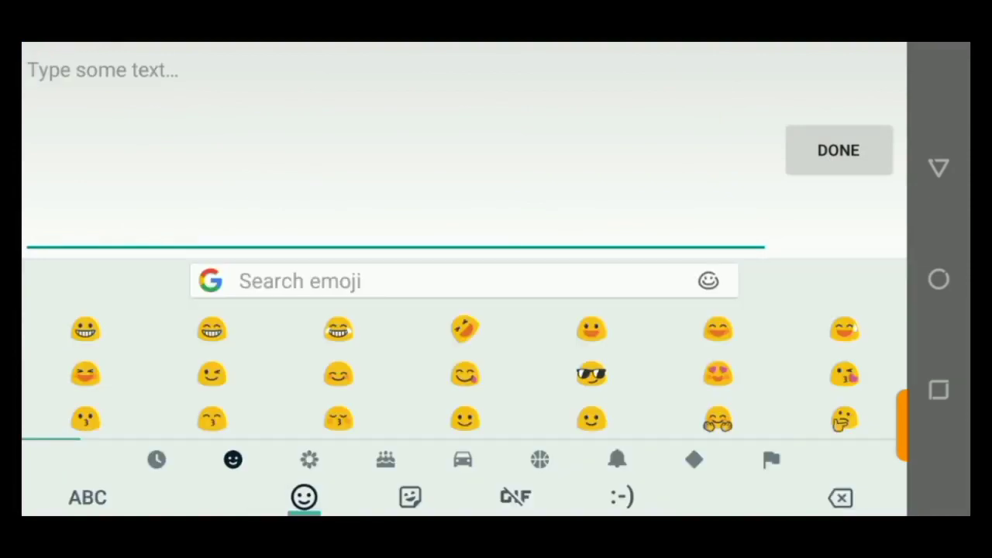
pyautogui.click(156, 459)
pyautogui.click(85, 330)
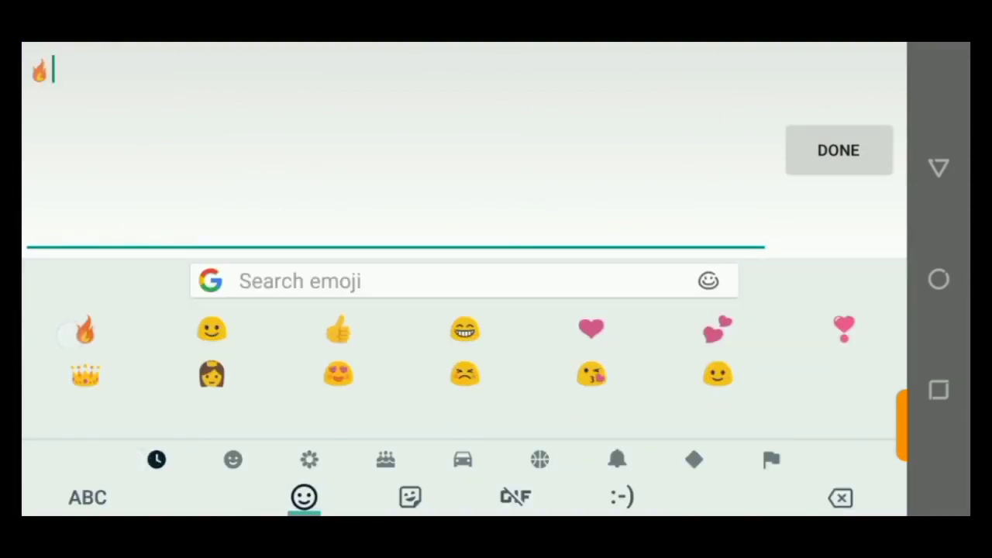
pyautogui.click(838, 150)
pyautogui.click(699, 113)
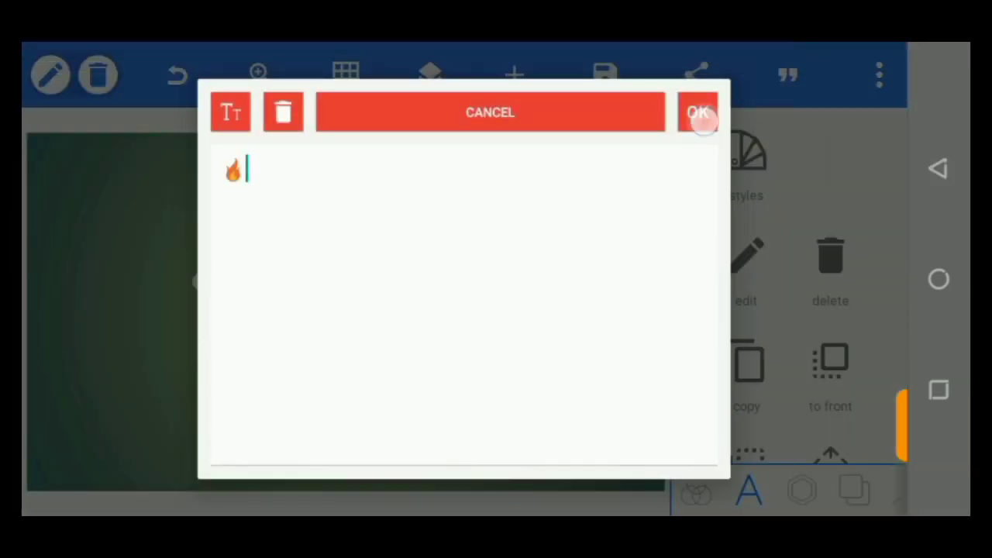
# Enlarge the fire emoji and place it slightly left of centre in the upper half
pyautogui.moveTo(201, 282); pyautogui.dragTo(80, 386)
pyautogui.moveTo(197, 283); pyautogui.dragTo(304, 246)
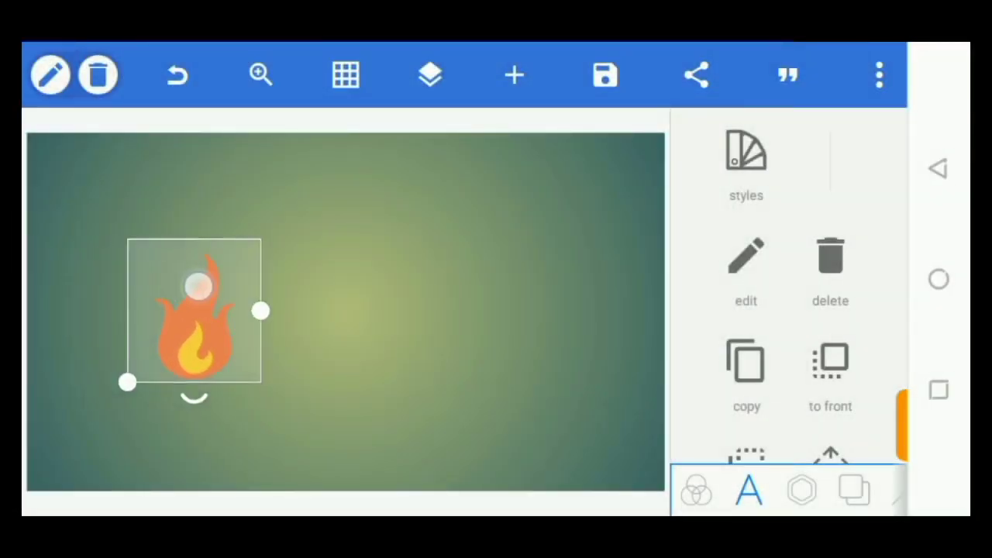
pyautogui.moveTo(240, 339); pyautogui.dragTo(259, 343)
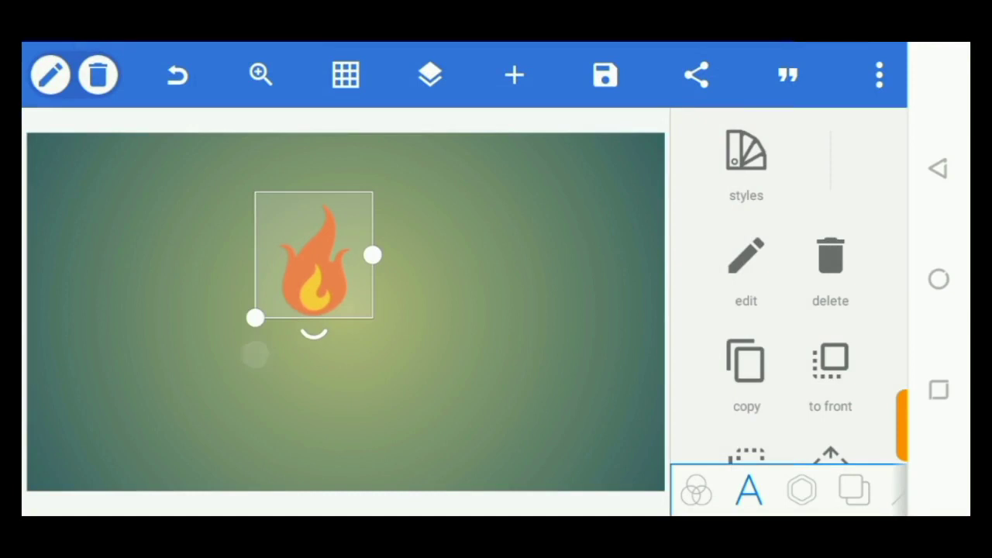
pyautogui.click(171, 371)
pyautogui.click(299, 283)
pyautogui.moveTo(286, 266); pyautogui.dragTo(286, 287)
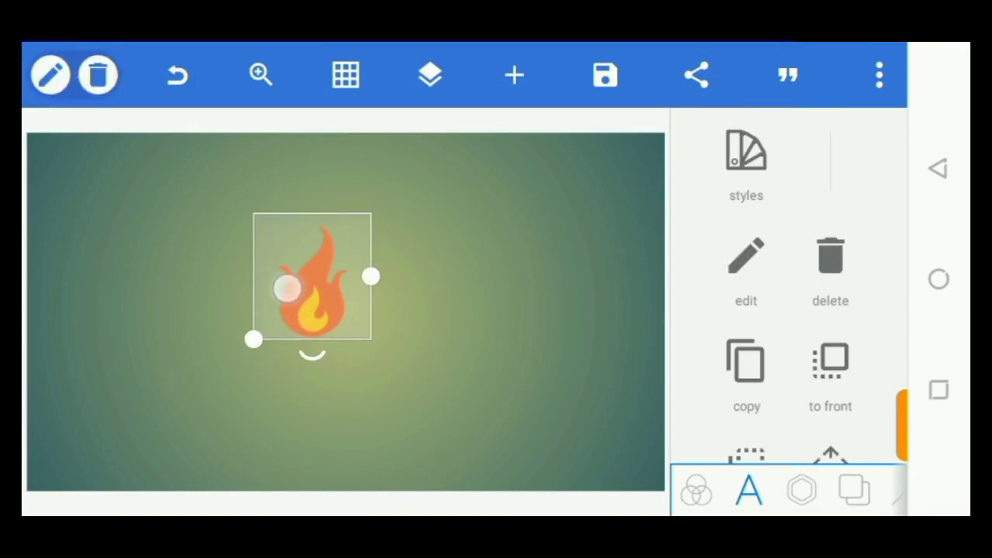
pyautogui.click(151, 302)
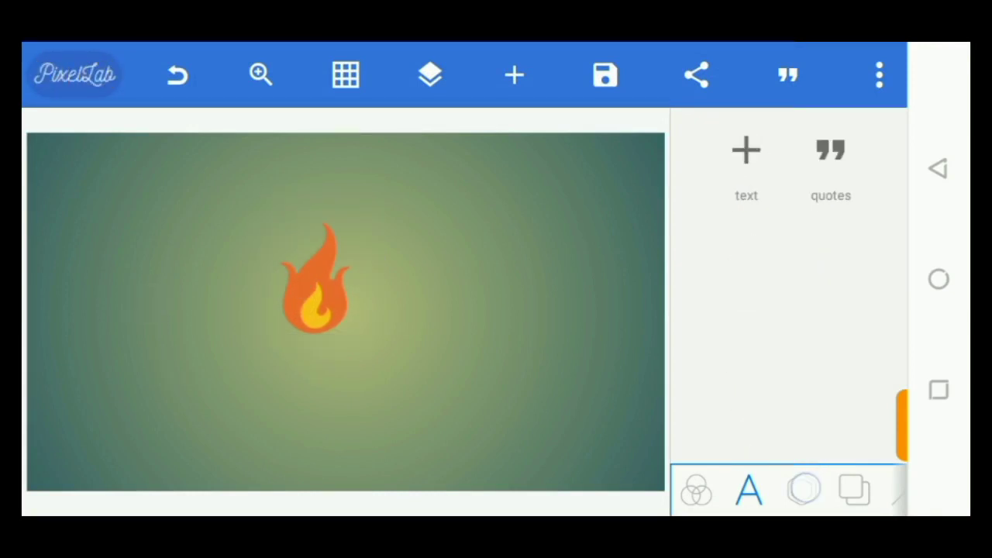
# Add a hexagon shape to the canvas
pyautogui.click(803, 488)
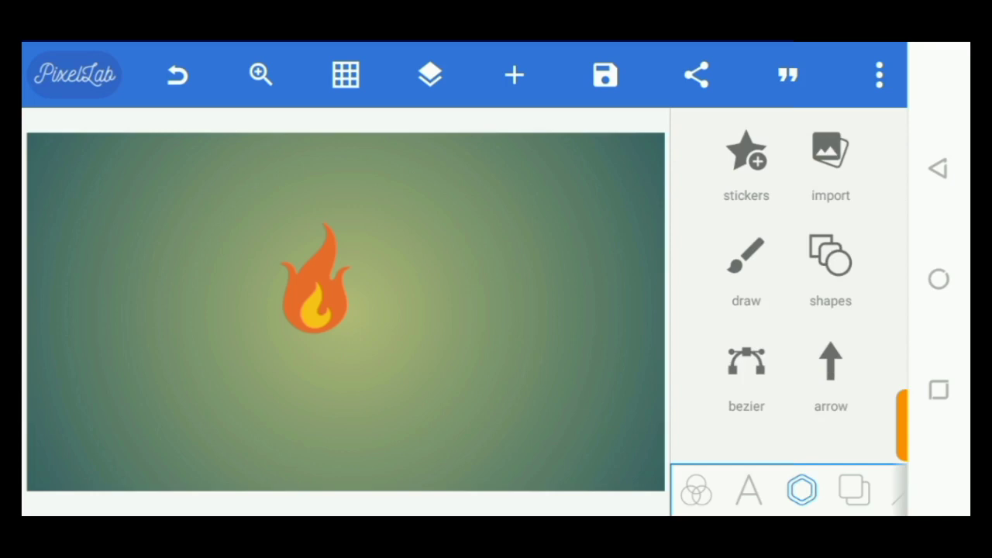
pyautogui.click(836, 264)
pyautogui.click(814, 228)
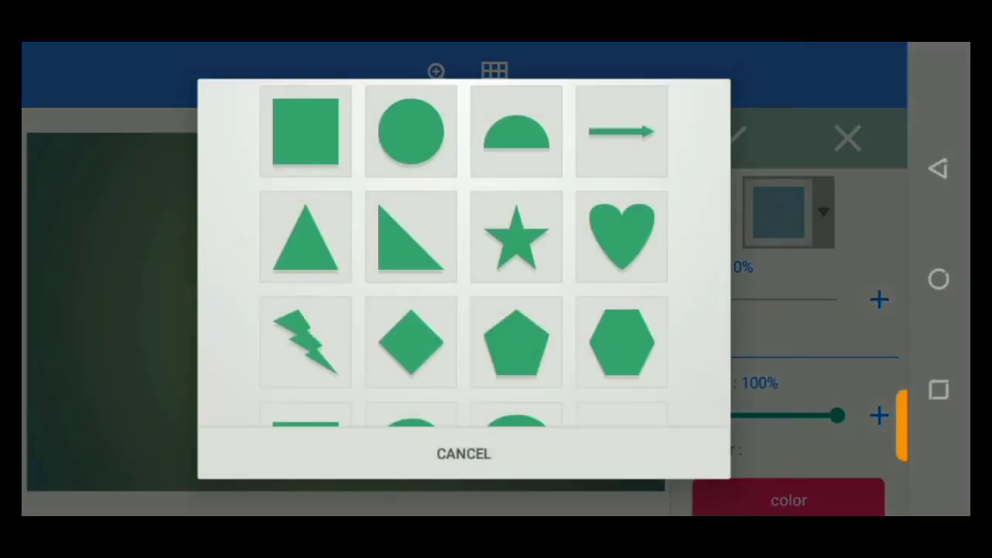
pyautogui.click(638, 343)
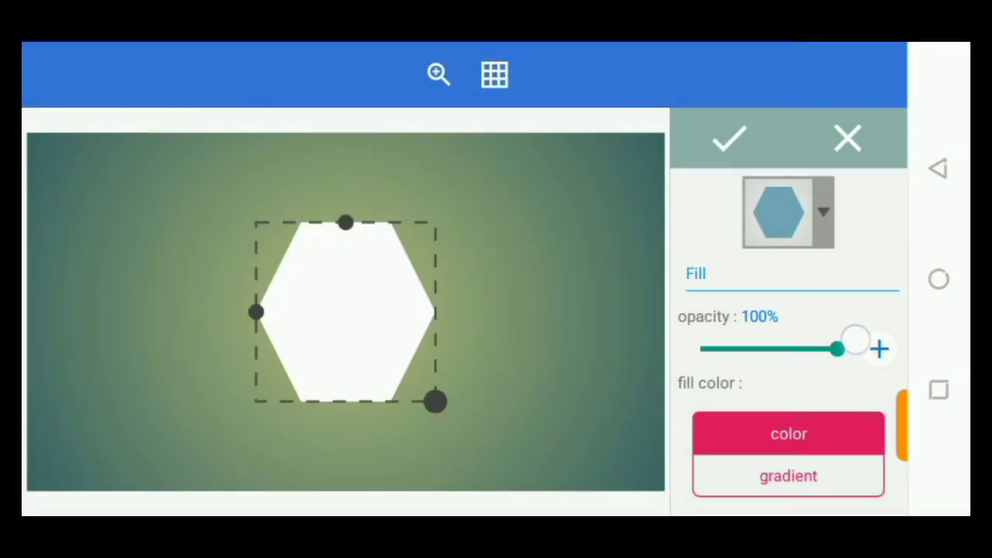
pyautogui.moveTo(837, 349); pyautogui.dragTo(700, 349)
pyautogui.scroll(-3, 788, 349)
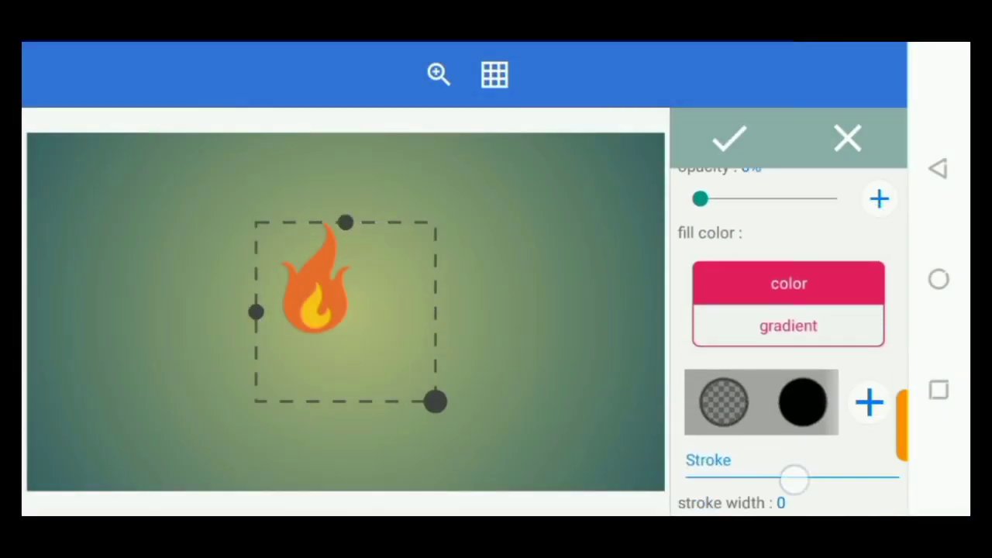
pyautogui.scroll(-3, 794, 479)
pyautogui.moveTo(700, 400); pyautogui.dragTo(727, 400)
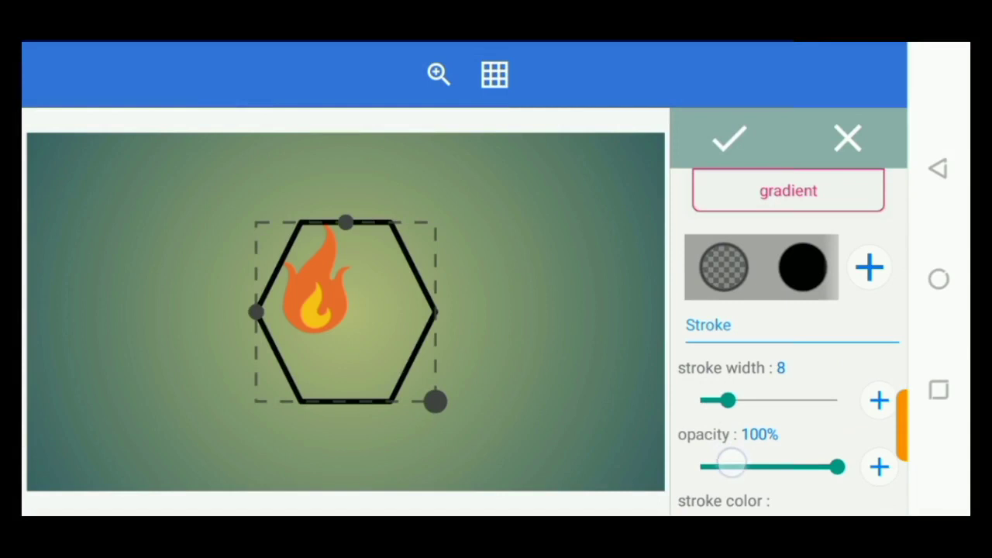
# Give the hexagon a width-15 black outline, then fit and rotate it around the fire emoji
pyautogui.click(878, 398)
pyautogui.click(879, 398)
pyautogui.click(879, 398)
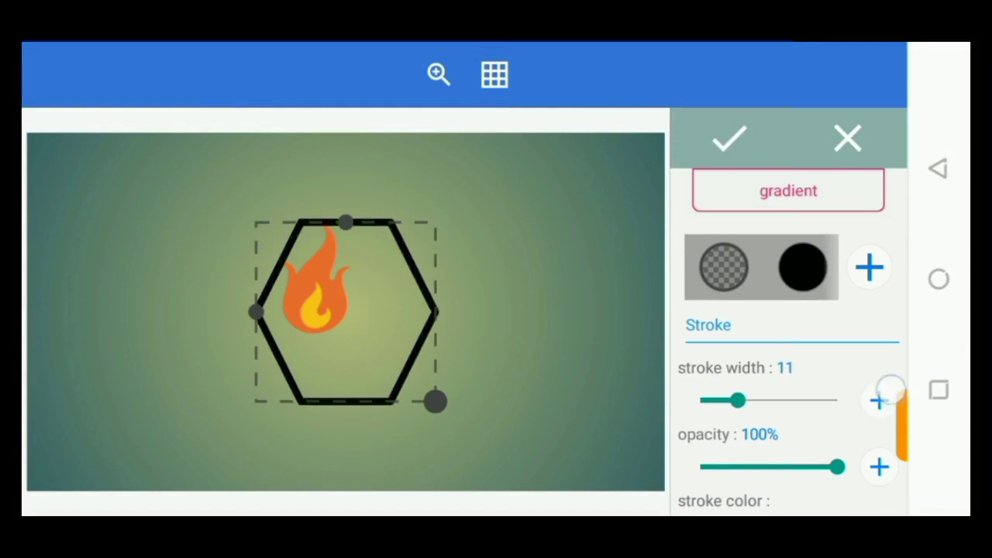
pyautogui.click(879, 400)
pyautogui.click(879, 400)
pyautogui.moveTo(275, 349)
pyautogui.mouseDown()
pyautogui.moveTo(242, 345)
pyautogui.moveTo(244, 328)
pyautogui.mouseUp()
pyautogui.moveTo(407, 388)
pyautogui.mouseDown()
pyautogui.moveTo(385, 381)
pyautogui.moveTo(396, 405)
pyautogui.mouseUp()
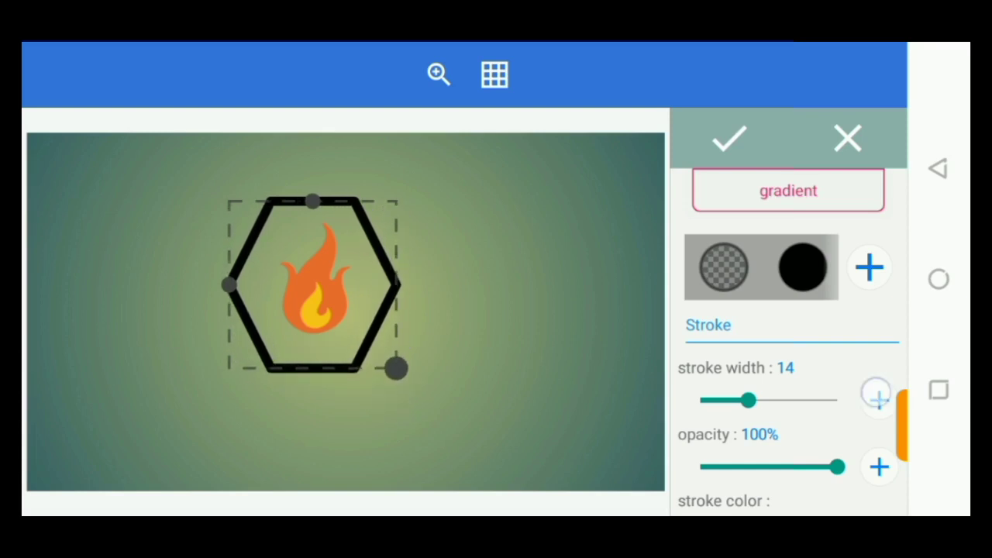
pyautogui.click(878, 398)
pyautogui.click(731, 141)
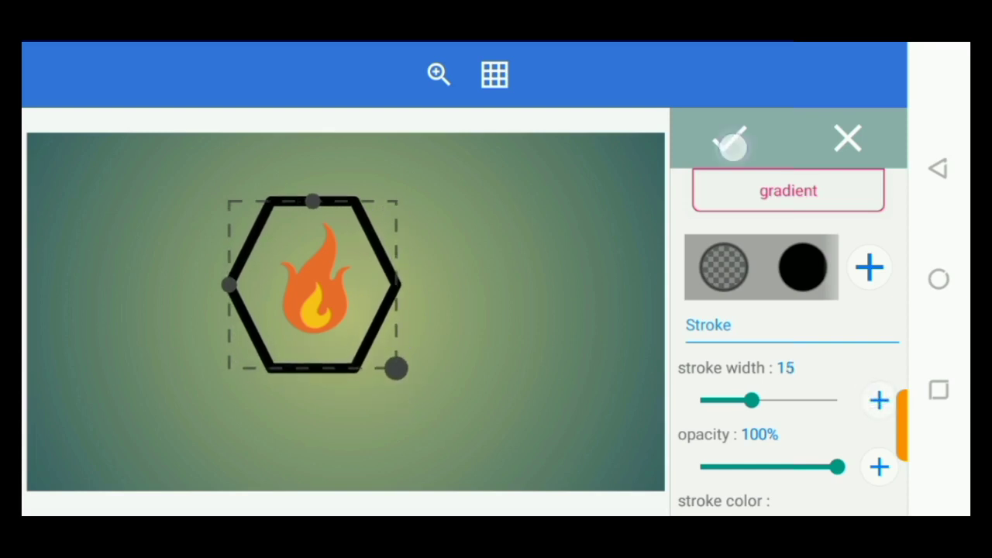
pyautogui.moveTo(217, 383)
pyautogui.mouseDown()
pyautogui.moveTo(243, 427)
pyautogui.moveTo(400, 416)
pyautogui.moveTo(417, 389)
pyautogui.mouseUp()
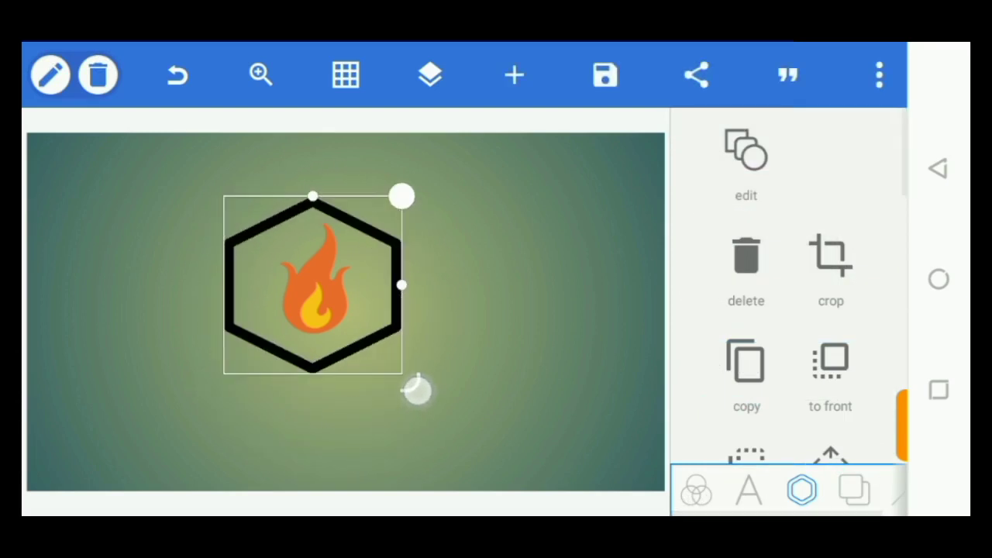
pyautogui.moveTo(256, 323); pyautogui.dragTo(265, 328)
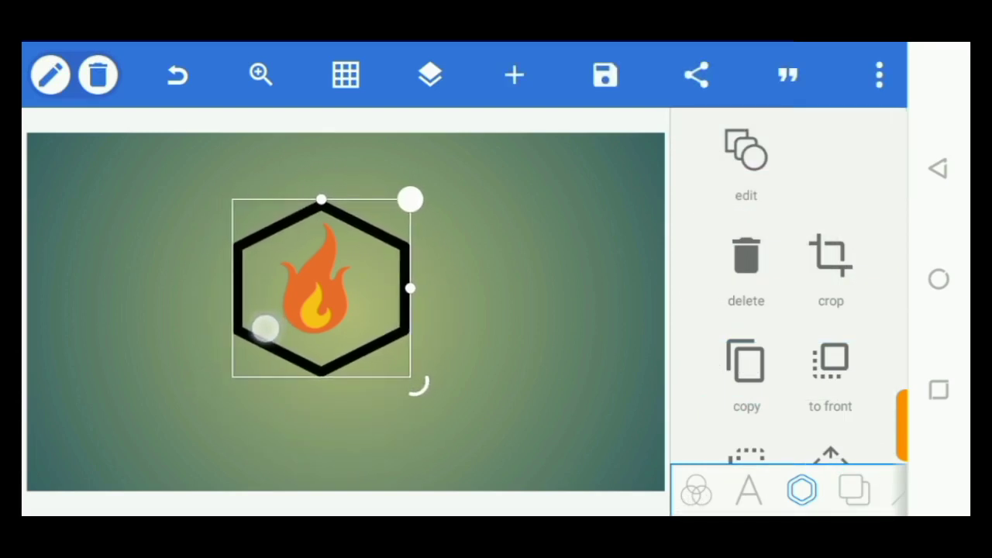
pyautogui.click(171, 413)
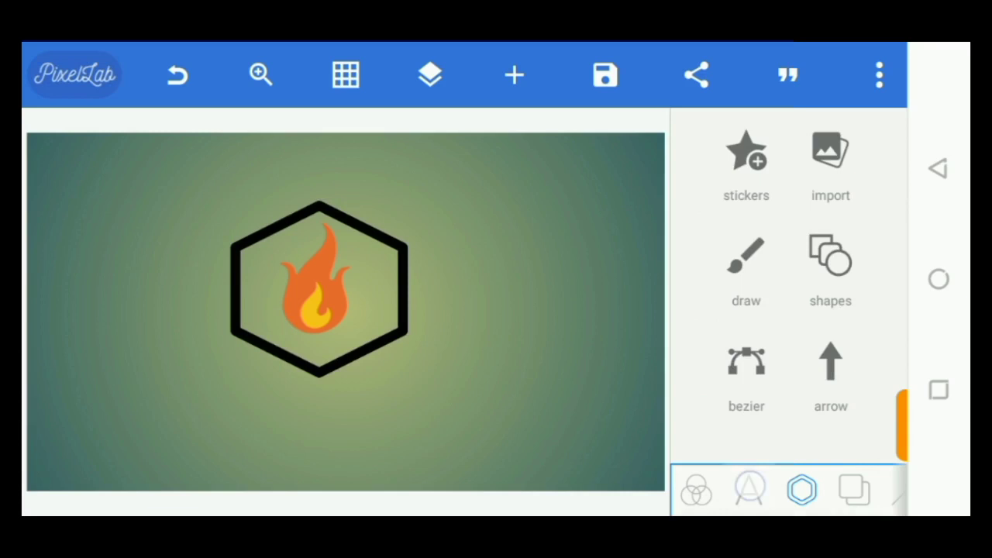
# Add a new text element and level it below the hexagon
pyautogui.click(749, 489)
pyautogui.click(746, 155)
pyautogui.moveTo(73, 178)
pyautogui.mouseDown()
pyautogui.moveTo(155, 300)
pyautogui.moveTo(103, 346)
pyautogui.mouseUp()
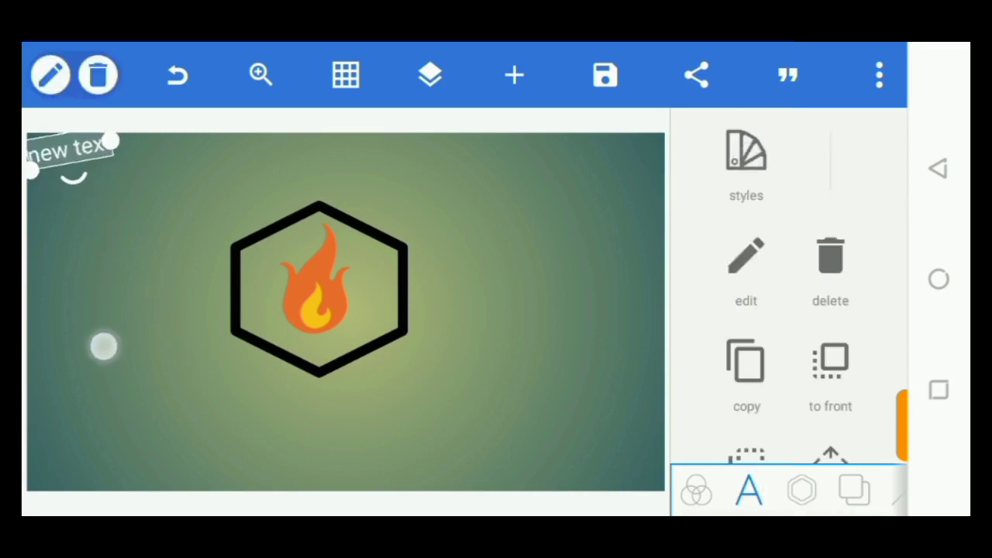
pyautogui.moveTo(71, 178)
pyautogui.mouseDown()
pyautogui.moveTo(69, 259)
pyautogui.moveTo(59, 258)
pyautogui.moveTo(69, 166)
pyautogui.moveTo(200, 392)
pyautogui.moveTo(258, 426)
pyautogui.mouseUp()
# Change the text to uppercase FIRECEST
pyautogui.doubleClick(238, 409)
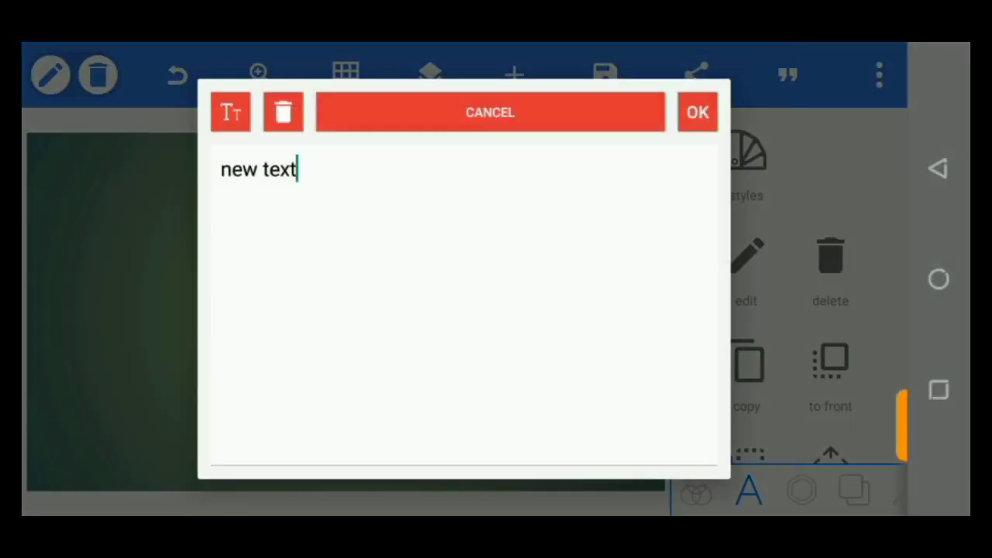
pyautogui.click(319, 177)
pyautogui.press('BackSpace')
pyautogui.press('BackSpace')
pyautogui.press('BackSpace')
pyautogui.press('BackSpace')
pyautogui.press('BackSpace')
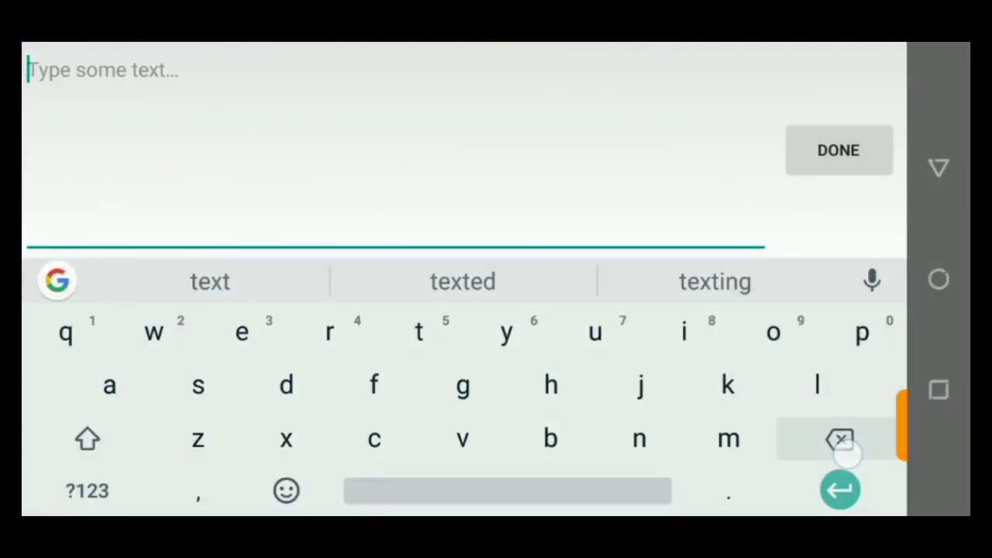
pyautogui.write('Fire')
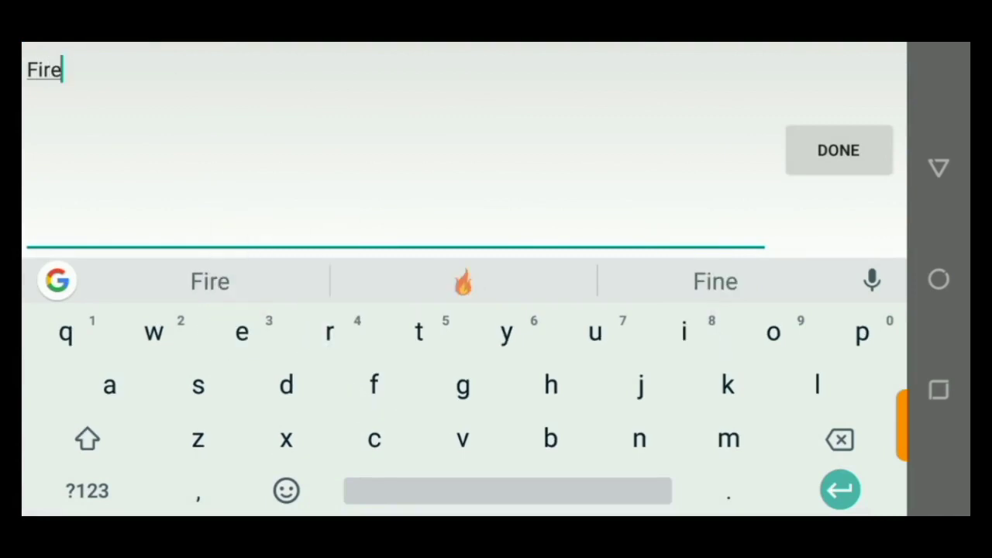
pyautogui.write('ce')
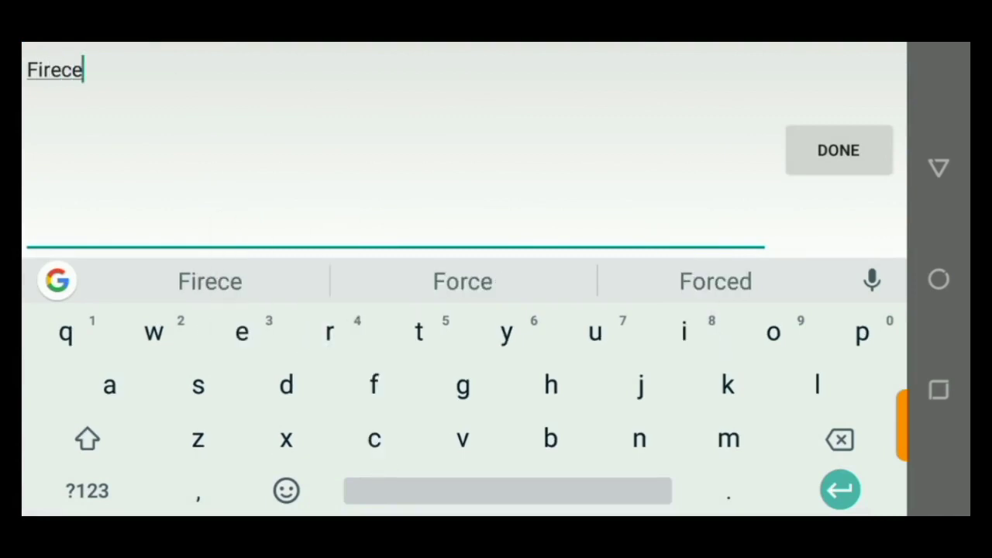
pyautogui.write('st')
pyautogui.click(839, 150)
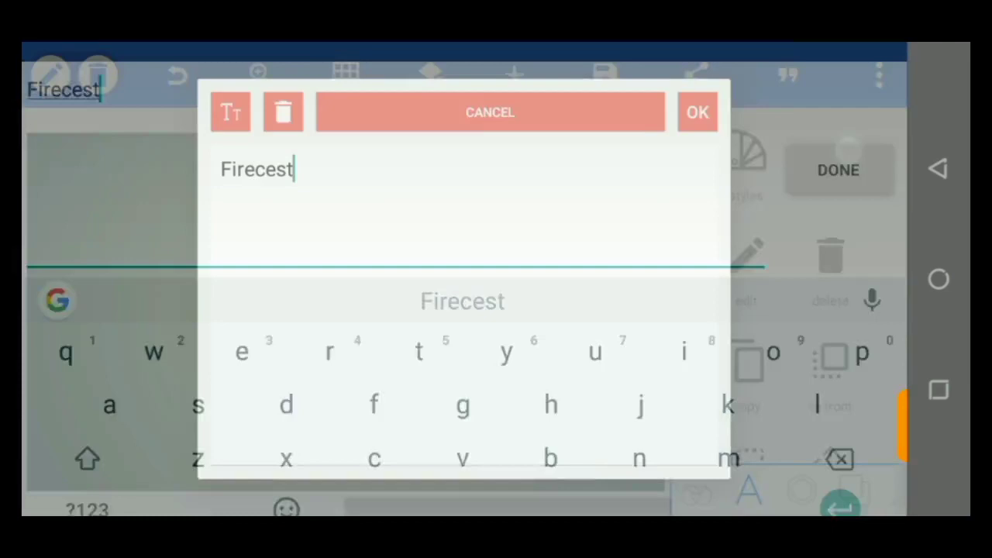
pyautogui.click(230, 111)
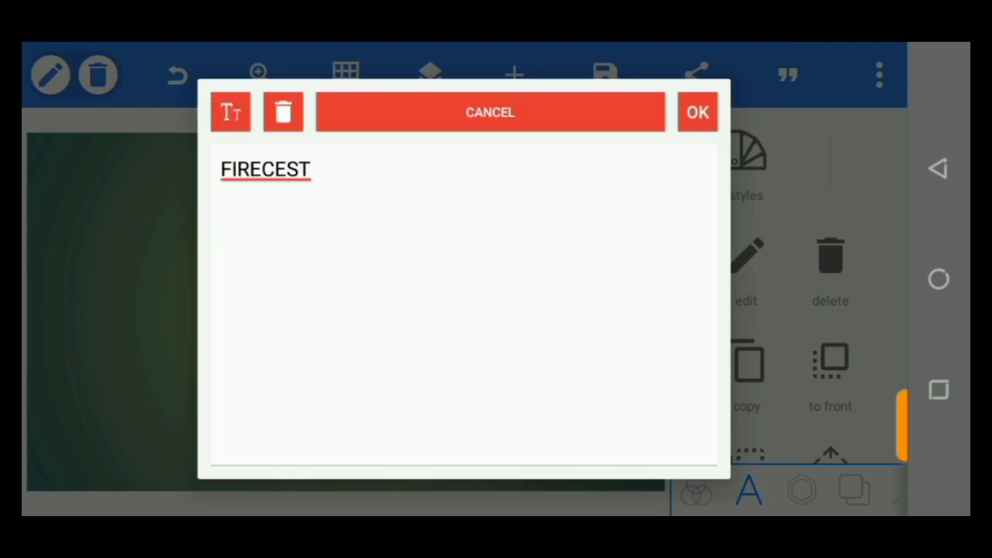
pyautogui.click(697, 111)
# Enlarge FIRECEST to text size 80
pyautogui.moveTo(843, 427); pyautogui.dragTo(846, 193)
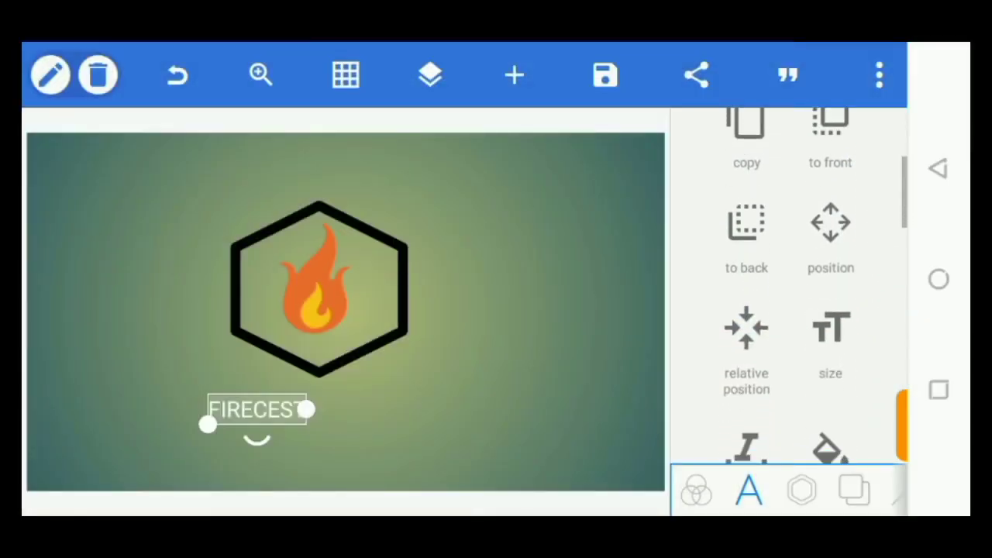
pyautogui.click(852, 203)
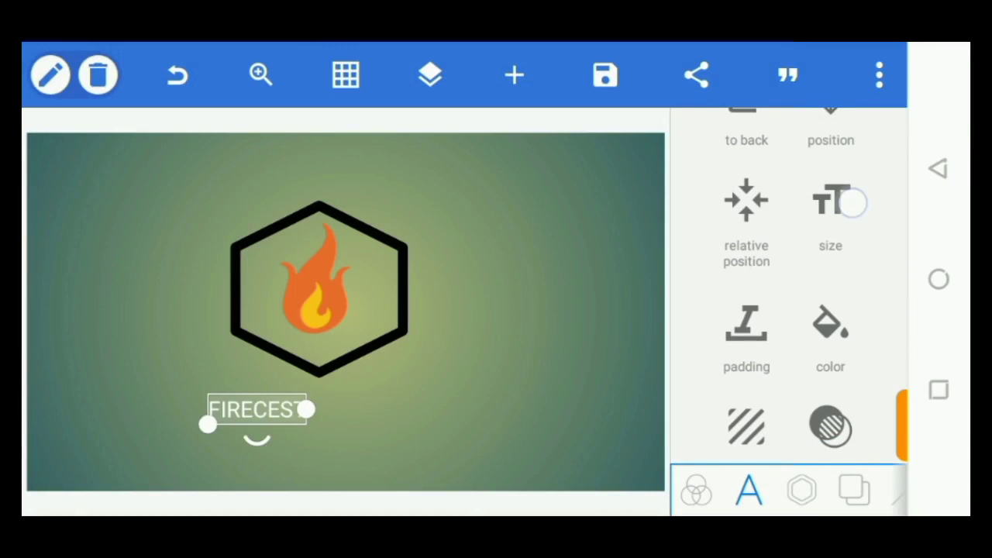
pyautogui.moveTo(715, 221); pyautogui.dragTo(738, 221)
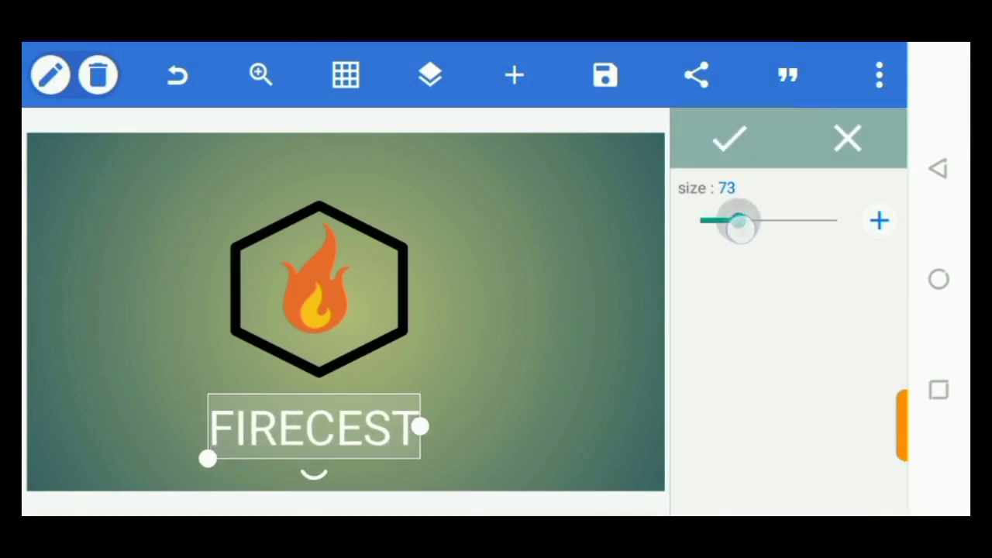
pyautogui.click(879, 221)
pyautogui.click(878, 221)
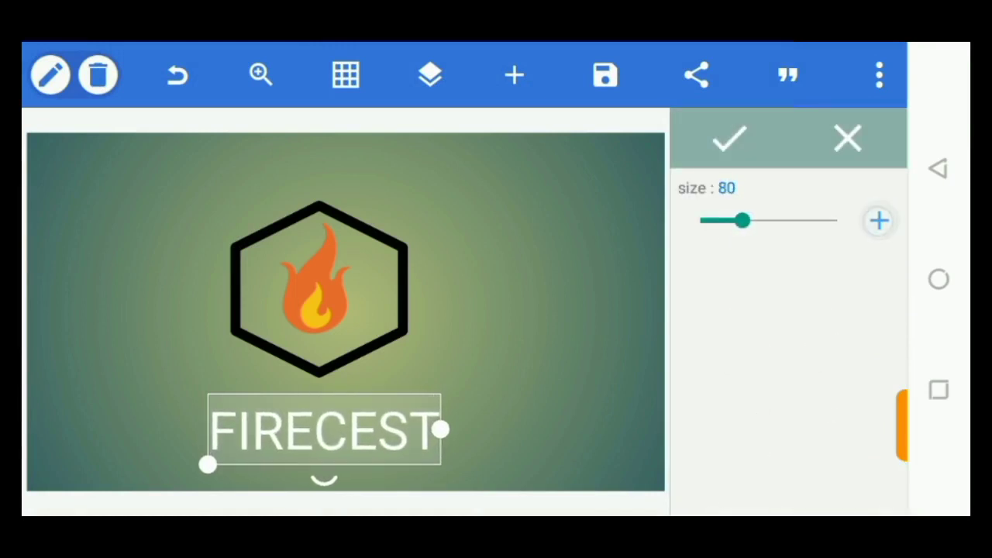
# Apply the bold nevis font to FIRECEST and nudge it slightly up-left
pyautogui.click(746, 140)
pyautogui.moveTo(834, 398); pyautogui.dragTo(874, 310)
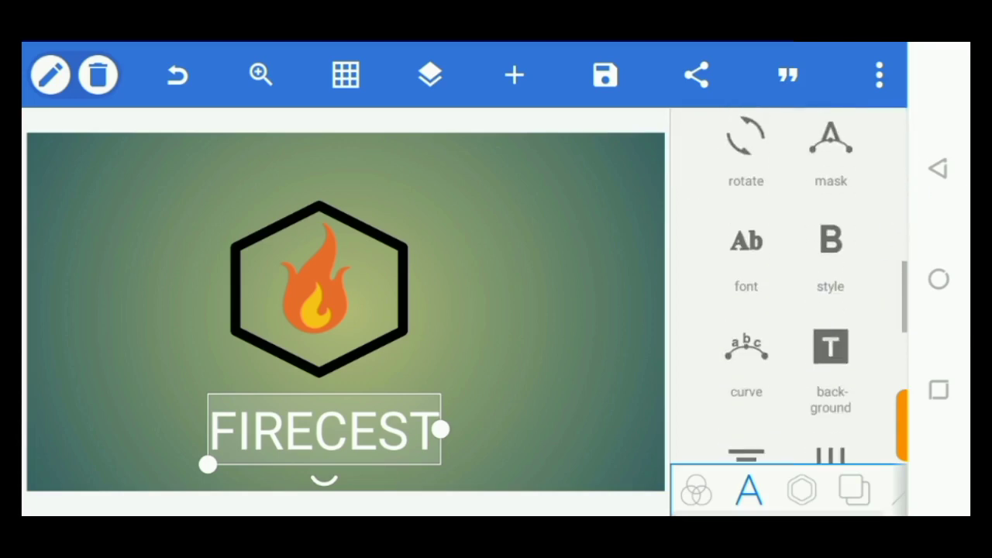
pyautogui.click(745, 241)
pyautogui.click(797, 100)
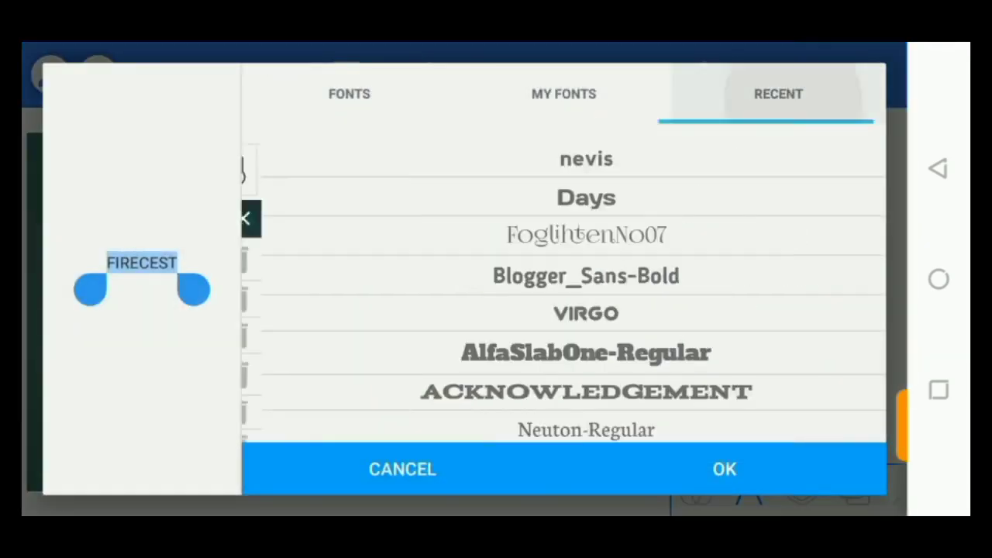
pyautogui.moveTo(803, 342)
pyautogui.mouseDown()
pyautogui.moveTo(803, 246)
pyautogui.moveTo(755, 339)
pyautogui.moveTo(751, 369)
pyautogui.mouseUp()
pyautogui.click(699, 158)
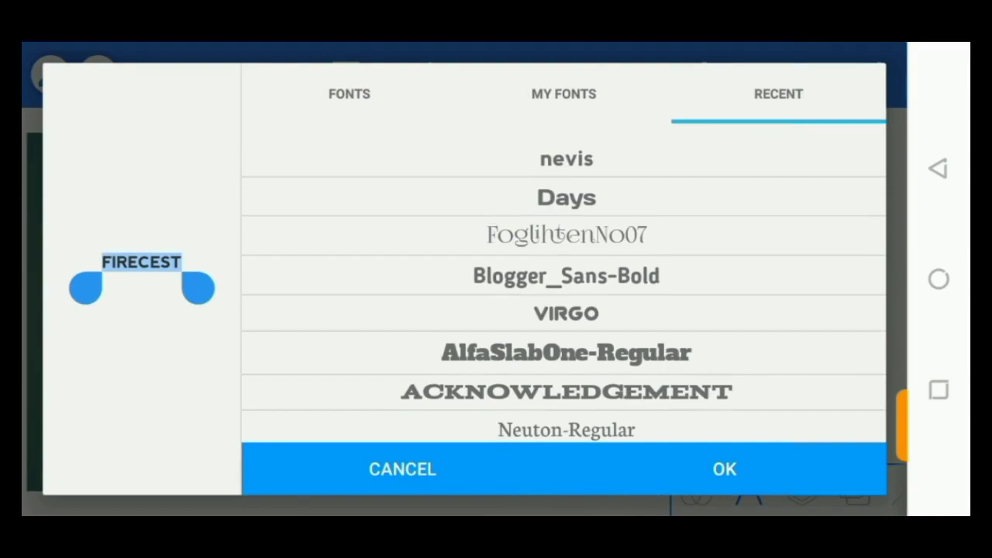
pyautogui.click(725, 469)
pyautogui.moveTo(266, 422); pyautogui.dragTo(244, 415)
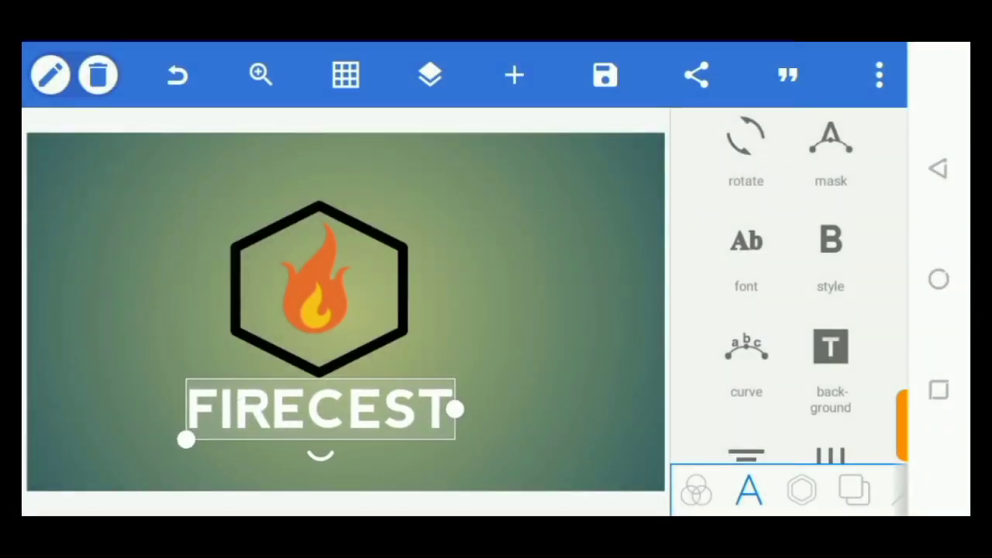
# Widen FIRECEST's letter spacing to 6
pyautogui.moveTo(847, 385); pyautogui.dragTo(868, 263)
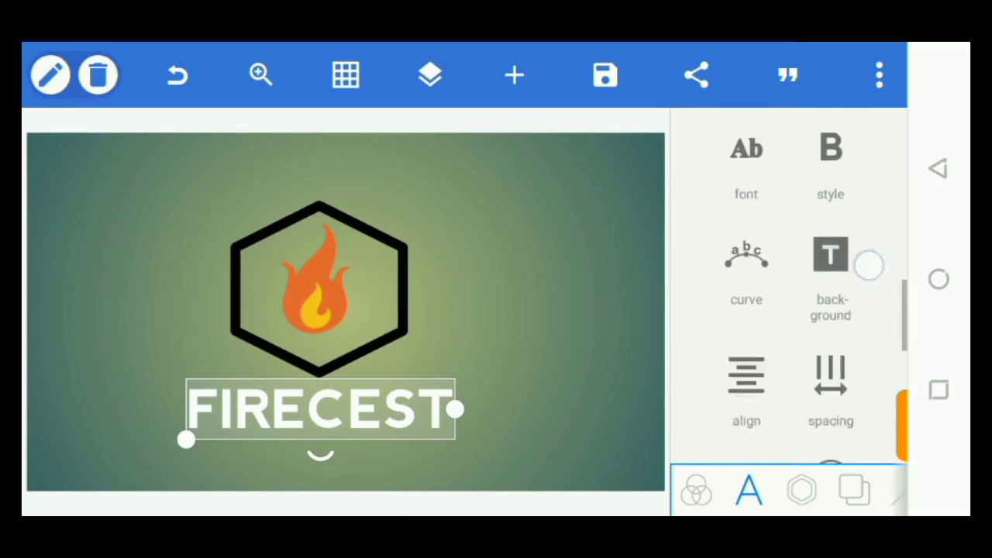
pyautogui.click(832, 259)
pyautogui.click(878, 286)
pyautogui.click(878, 286)
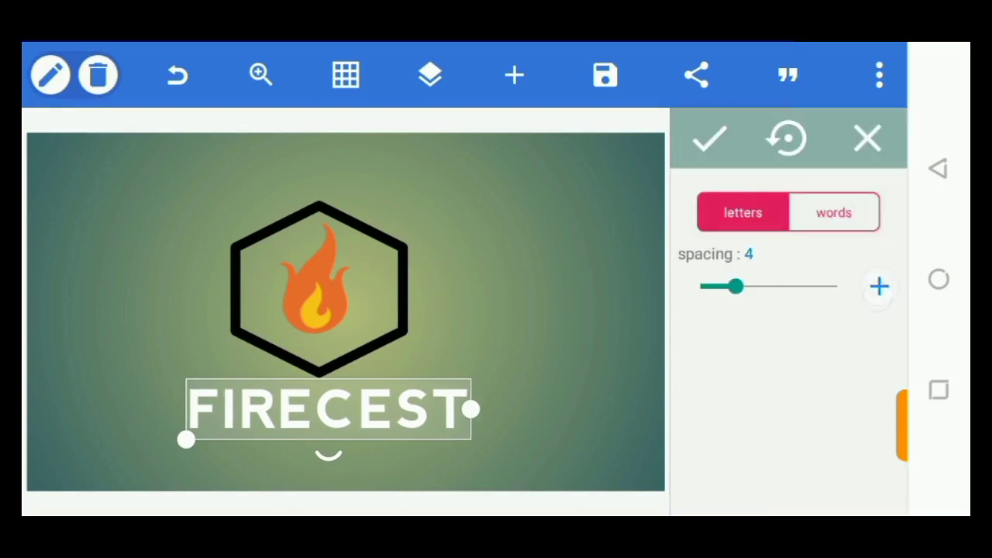
pyautogui.click(878, 286)
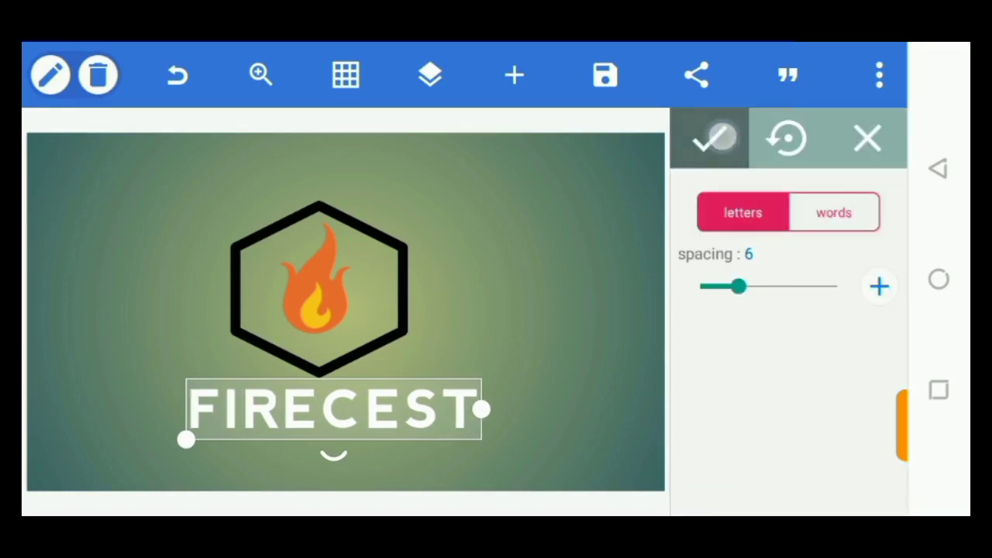
pyautogui.click(719, 138)
# Colour the FIRECEST lettering dark grey
pyautogui.moveTo(831, 155); pyautogui.dragTo(835, 426)
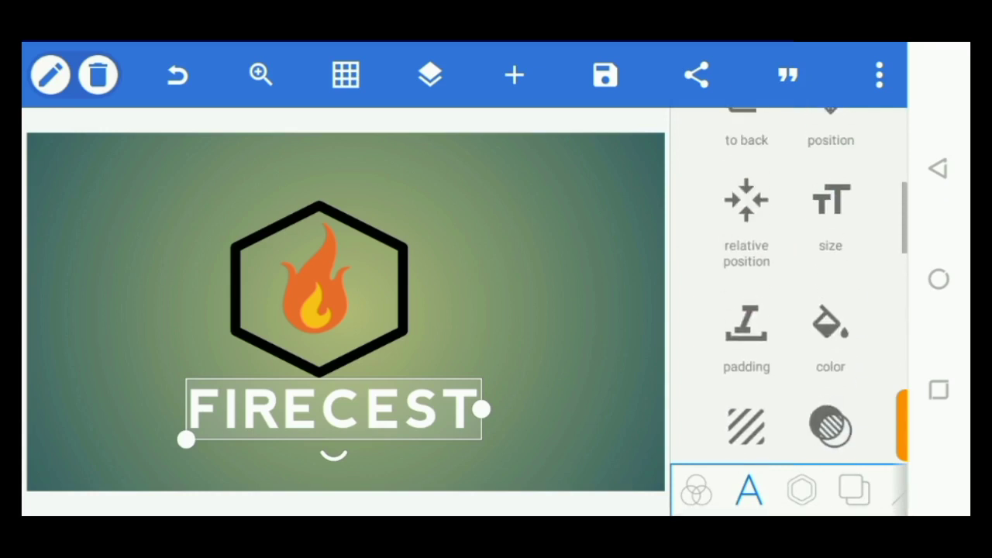
pyautogui.moveTo(891, 344); pyautogui.dragTo(899, 275)
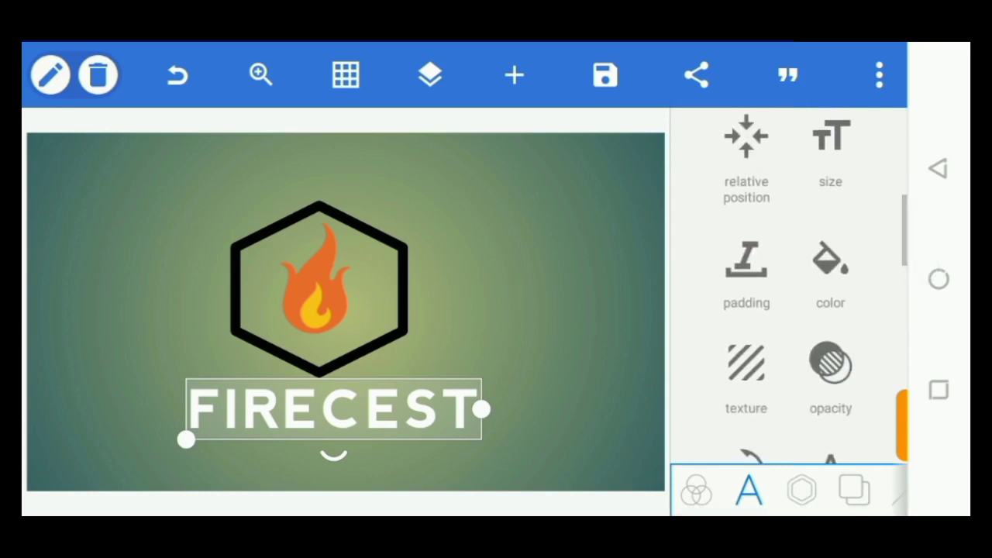
pyautogui.click(849, 256)
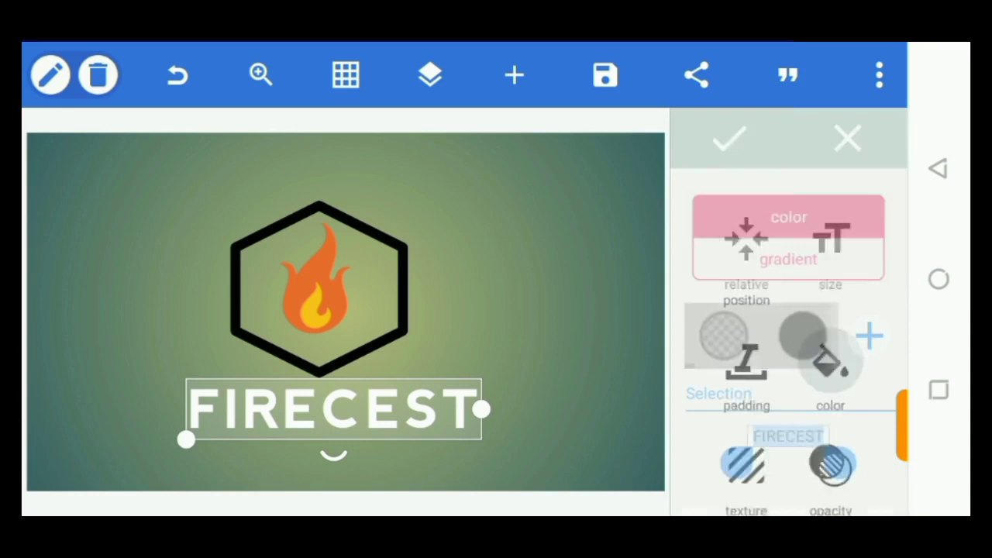
pyautogui.click(801, 333)
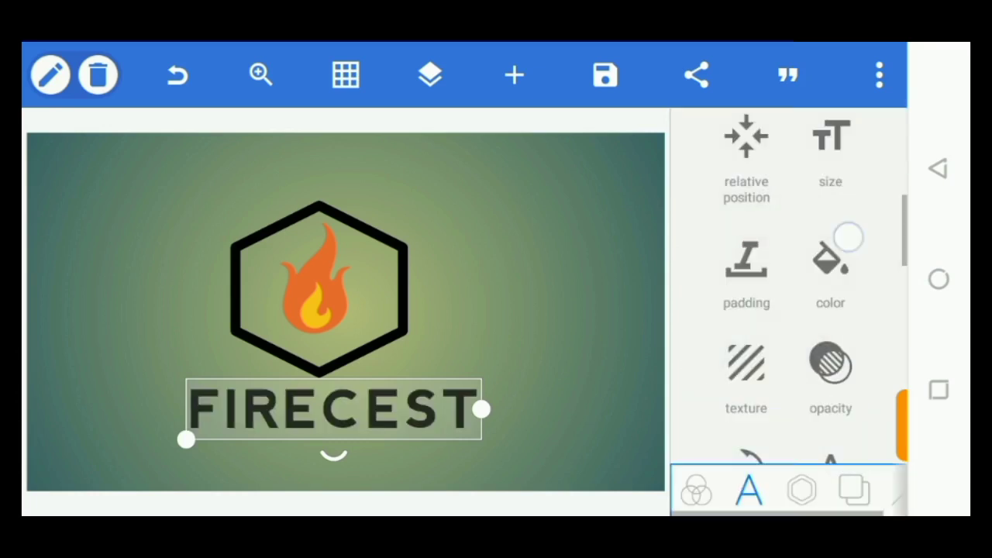
pyautogui.moveTo(847, 232); pyautogui.dragTo(830, 310)
pyautogui.click(748, 222)
# Centre both FIRECEST and the hexagon horizontally on the canvas
pyautogui.click(808, 211)
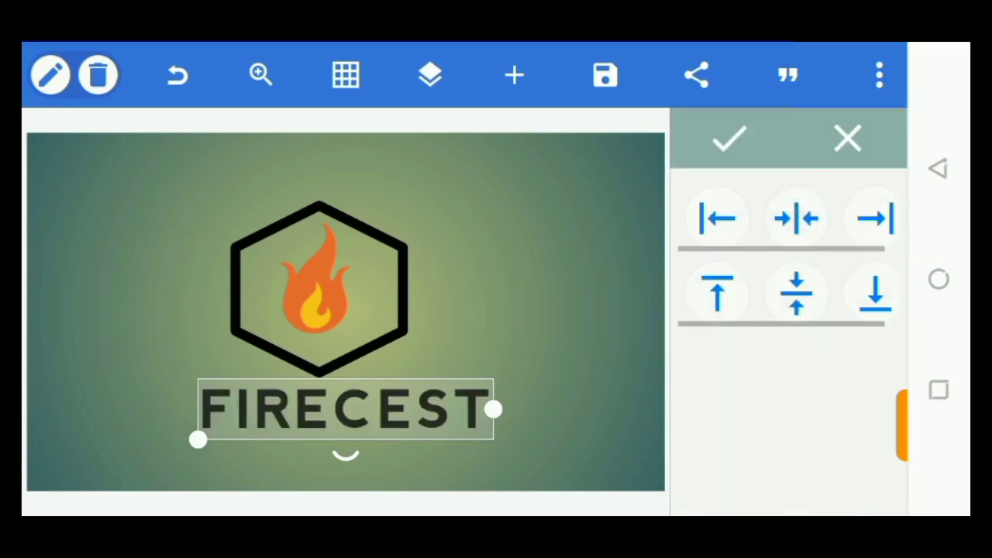
pyautogui.click(243, 312)
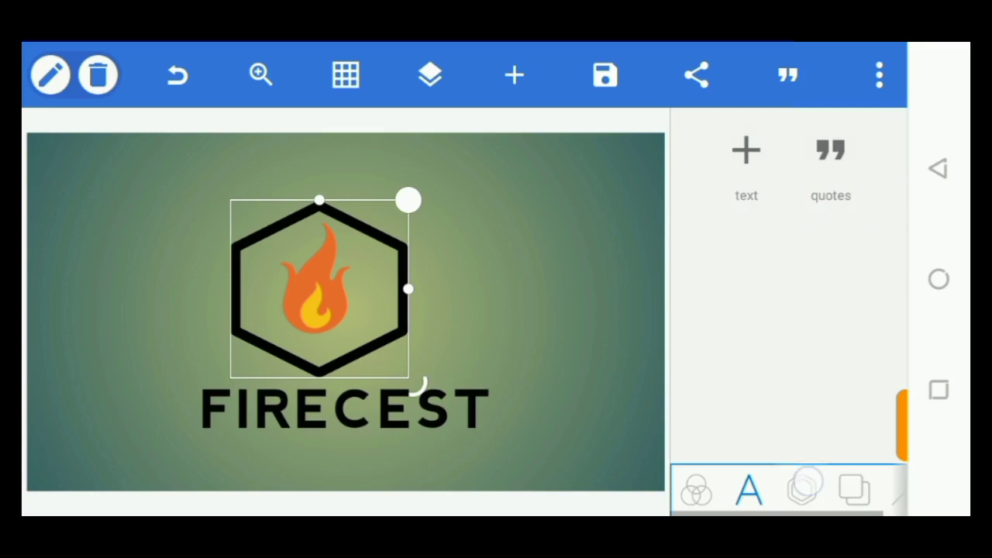
pyautogui.click(803, 488)
pyautogui.moveTo(782, 372); pyautogui.dragTo(782, 174)
pyautogui.click(746, 364)
pyautogui.click(808, 219)
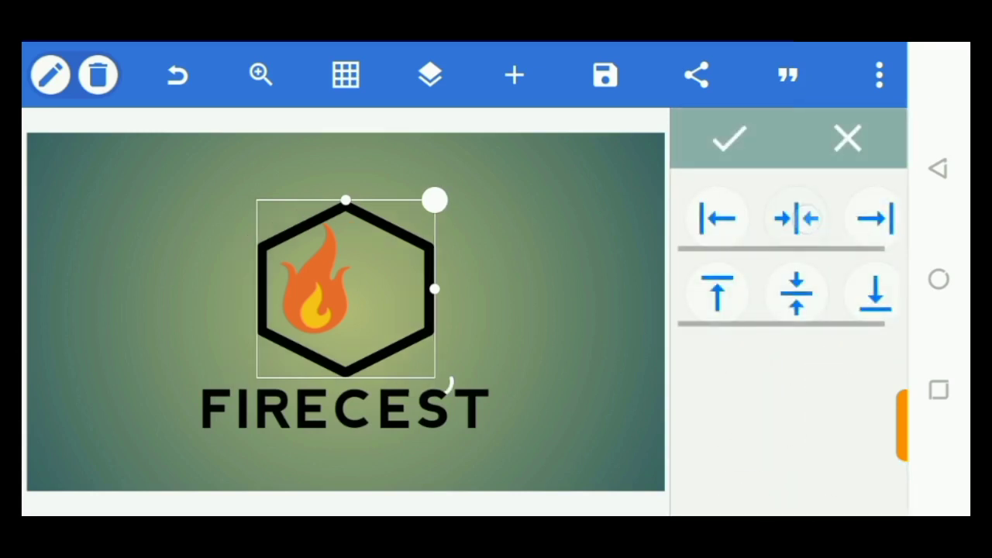
# Move the flame layer to the top, shrink it and centre it inside the hexagon
pyautogui.click(430, 74)
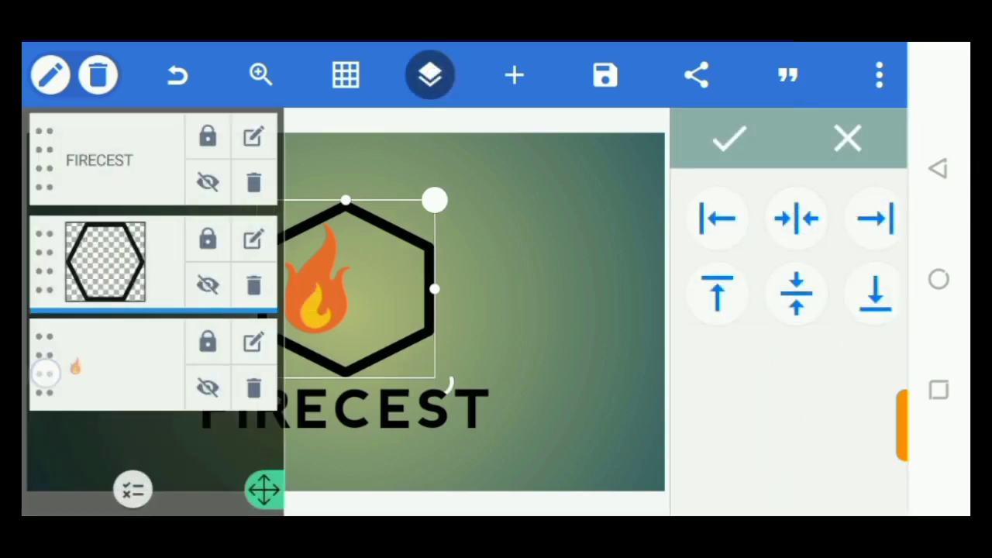
pyautogui.moveTo(45, 374); pyautogui.dragTo(45, 147)
pyautogui.click(430, 74)
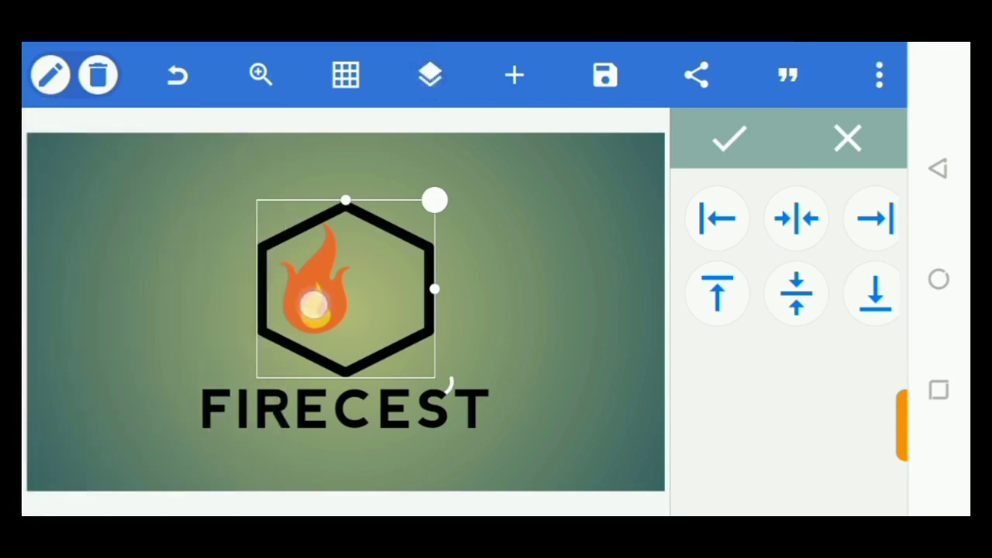
pyautogui.click(313, 305)
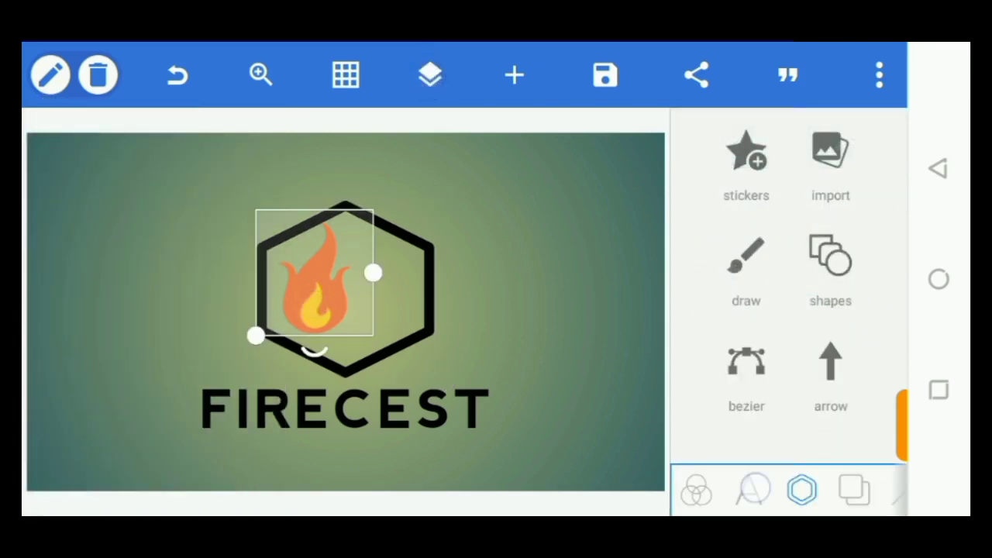
pyautogui.scroll(-3, 788, 310)
pyautogui.click(830, 116)
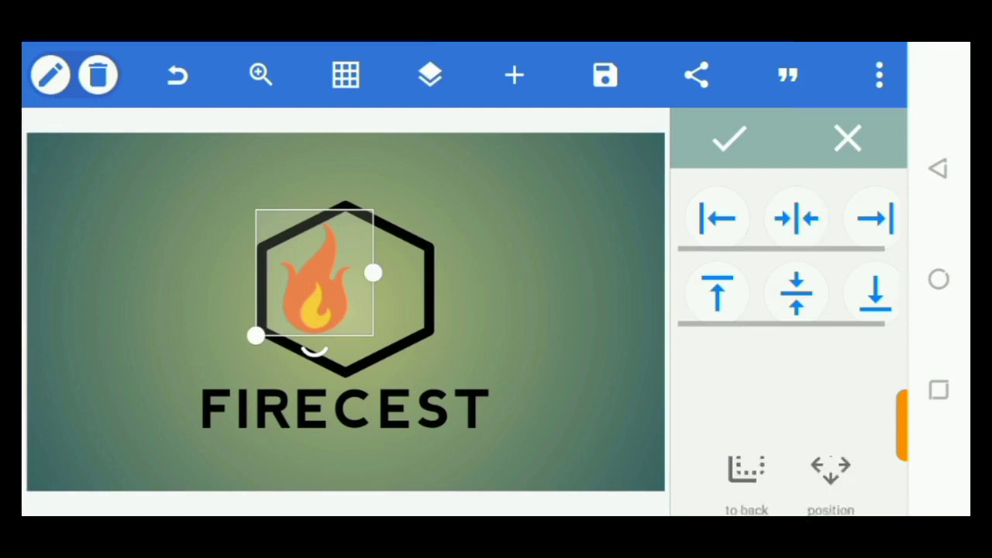
pyautogui.click(796, 218)
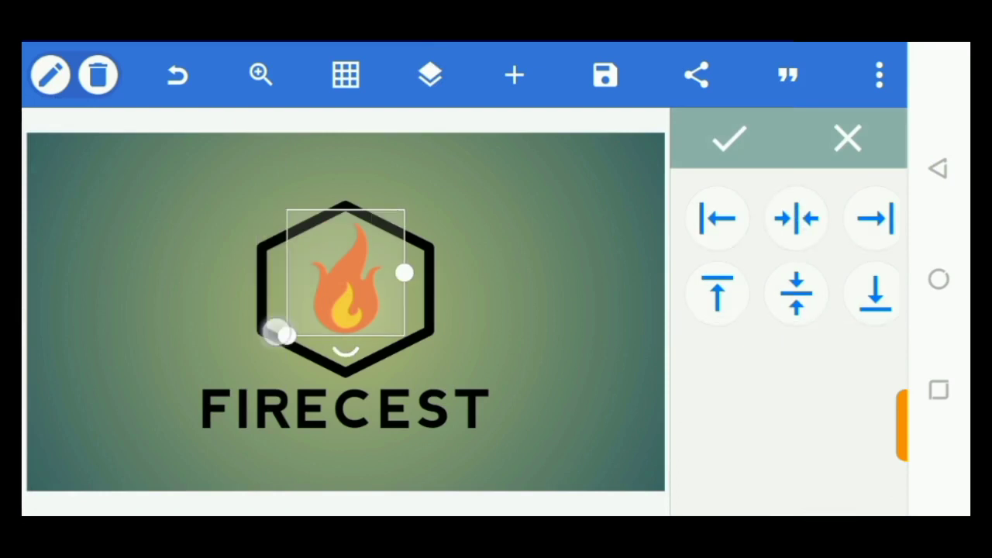
pyautogui.moveTo(277, 332); pyautogui.dragTo(299, 321)
pyautogui.click(796, 293)
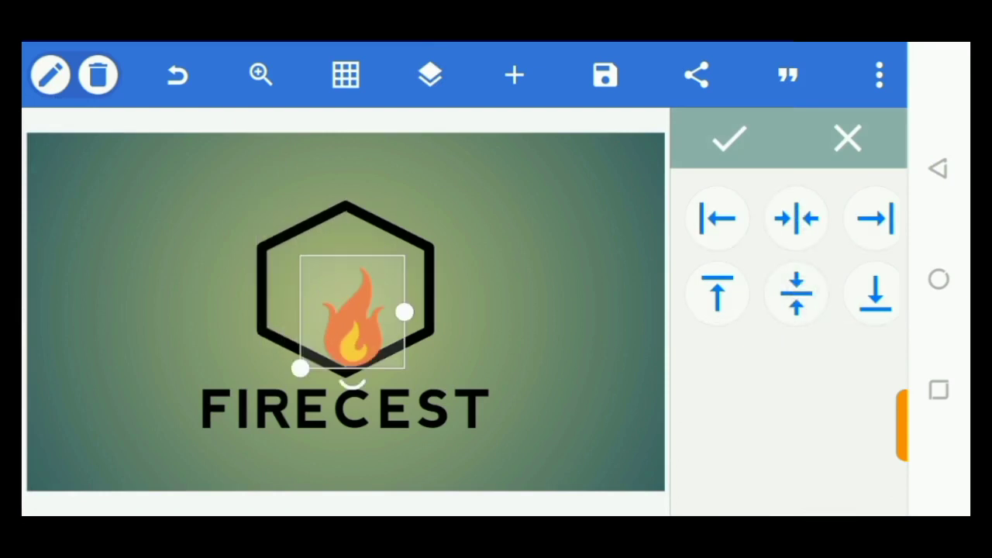
pyautogui.click(795, 219)
pyautogui.click(726, 147)
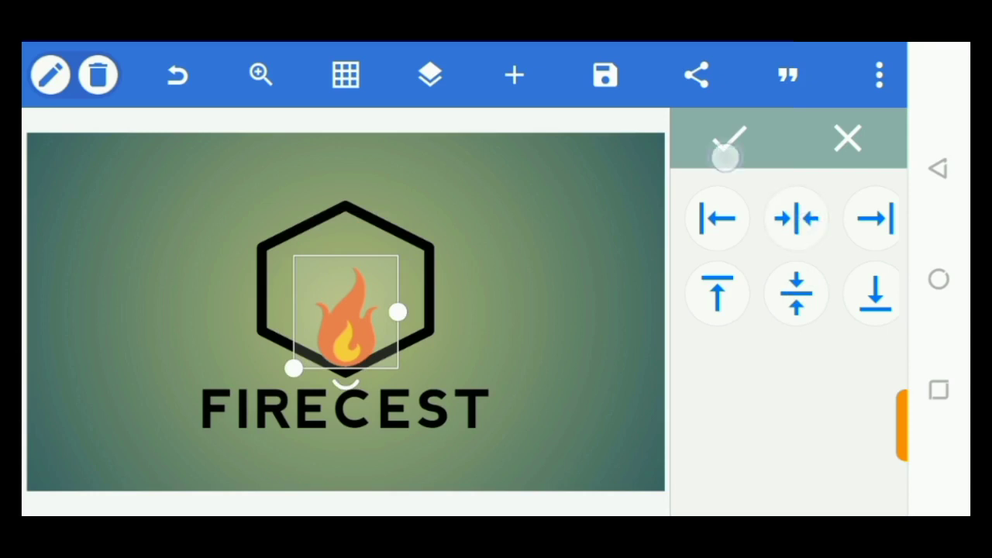
# Nudge the flame upward two steps, clear of the FIRECEST title
pyautogui.moveTo(846, 203); pyautogui.dragTo(833, 314)
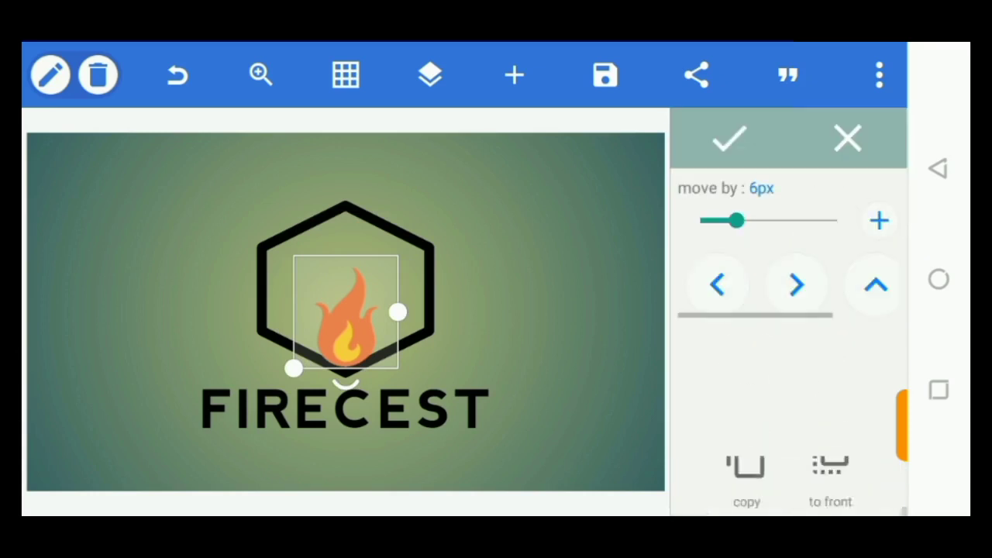
pyautogui.click(887, 294)
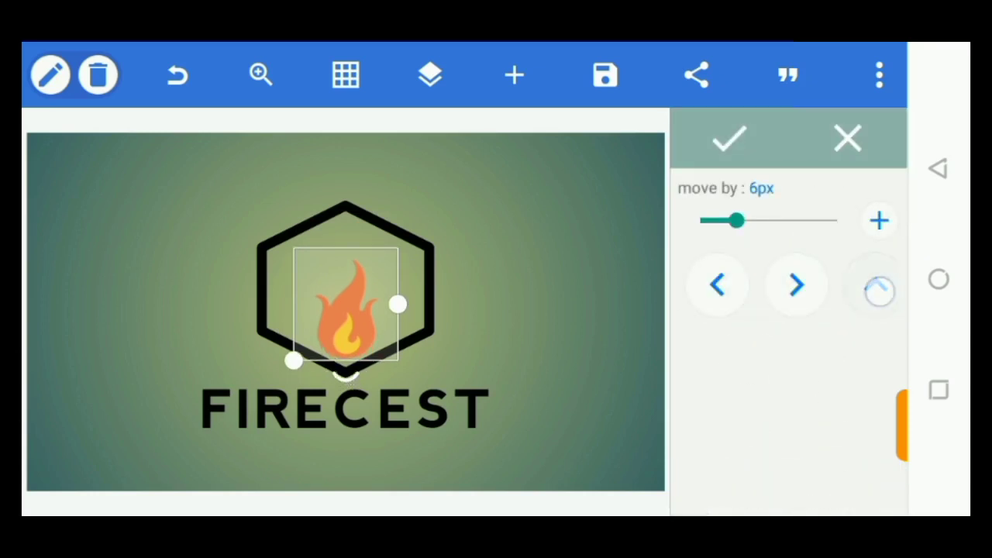
pyautogui.click(887, 294)
pyautogui.click(736, 141)
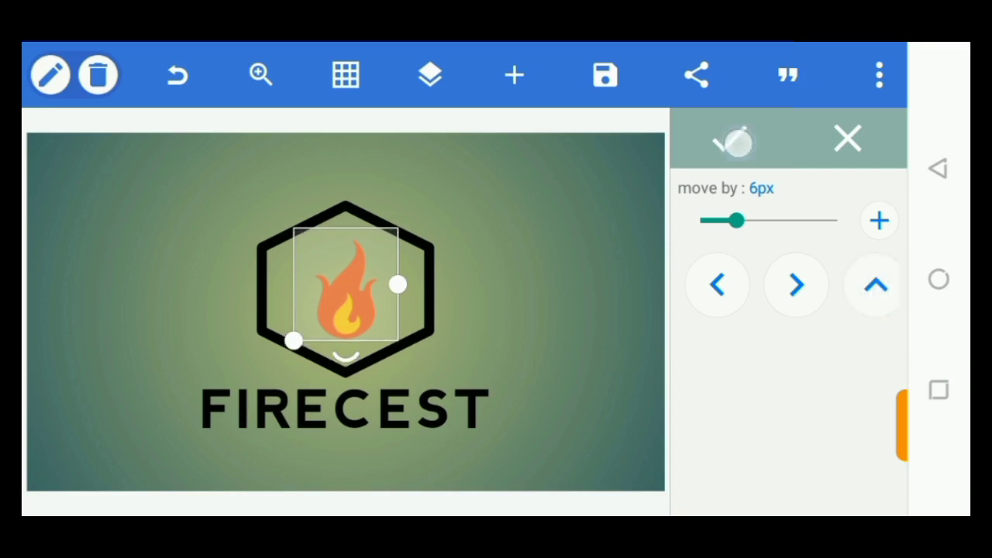
# Duplicate the FIRECEST text and move the copy to the lower left
pyautogui.click(147, 462)
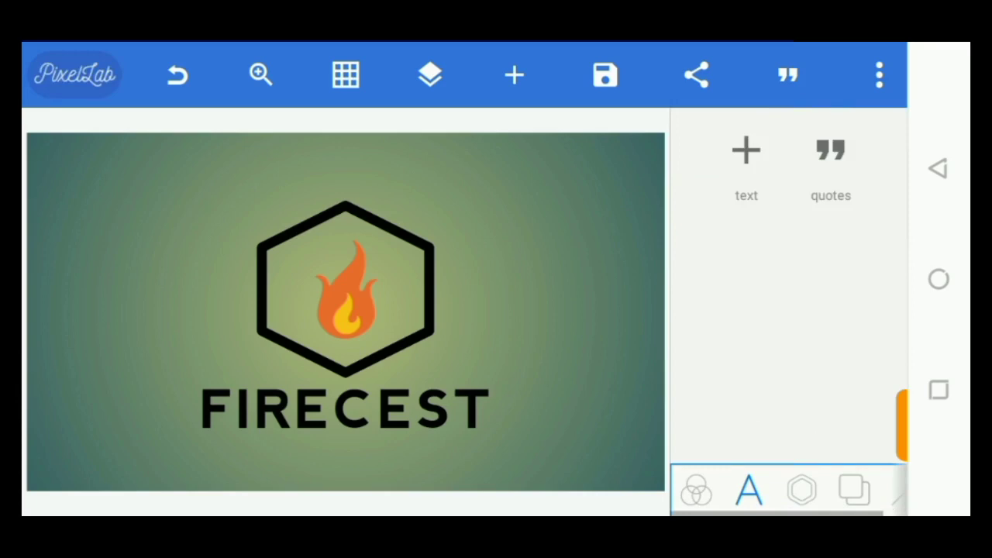
pyautogui.click(232, 433)
pyautogui.click(48, 77)
pyautogui.click(129, 129)
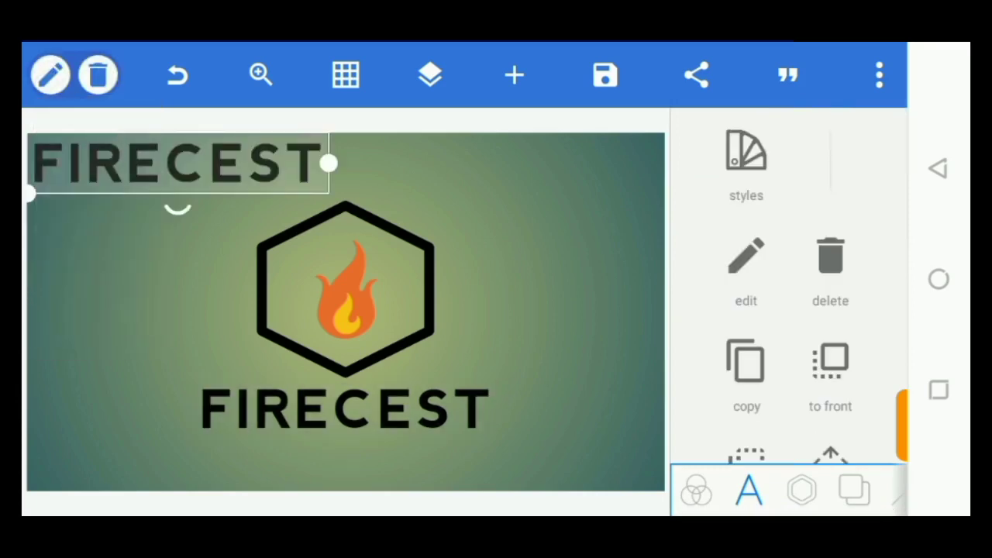
pyautogui.moveTo(151, 169)
pyautogui.mouseDown()
pyautogui.moveTo(206, 393)
pyautogui.moveTo(202, 458)
pyautogui.mouseUp()
# Change the duplicate's wording to TECH MEDIA
pyautogui.doubleClick(202, 459)
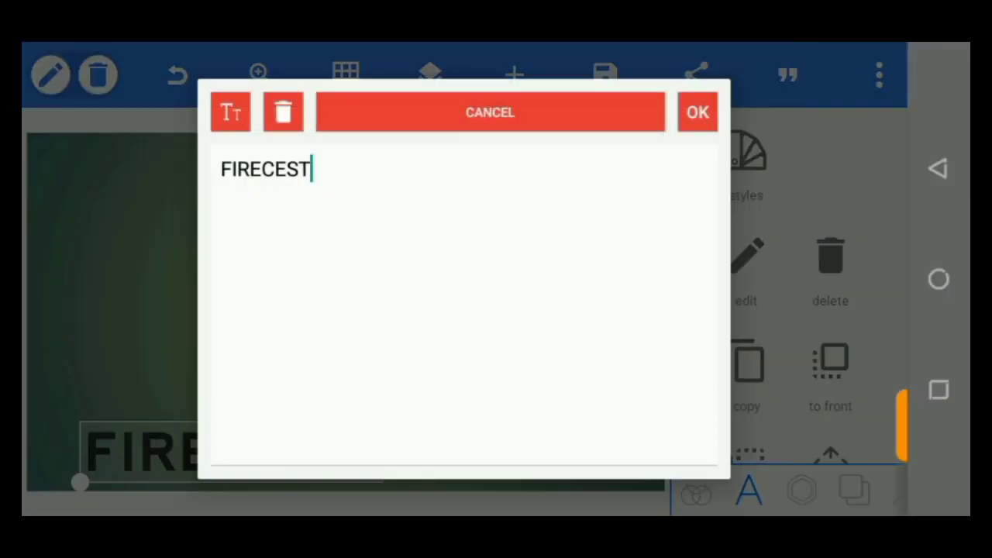
pyautogui.click(318, 173)
pyautogui.press('BackSpace')
pyautogui.press('BackSpace')
pyautogui.press('BackSpace')
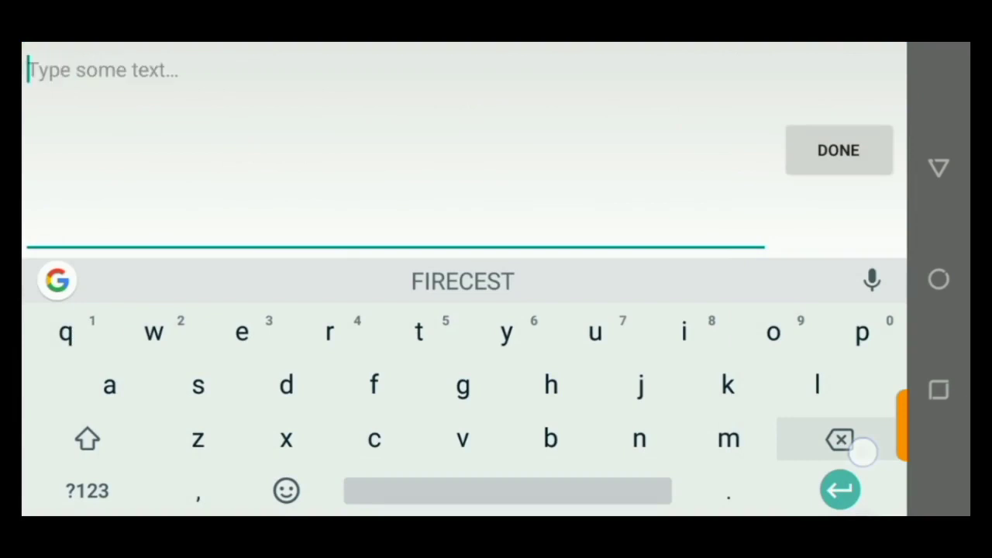
pyautogui.write('med')
pyautogui.press('BackSpace')
pyautogui.press('BackSpace')
pyautogui.press('BackSpace')
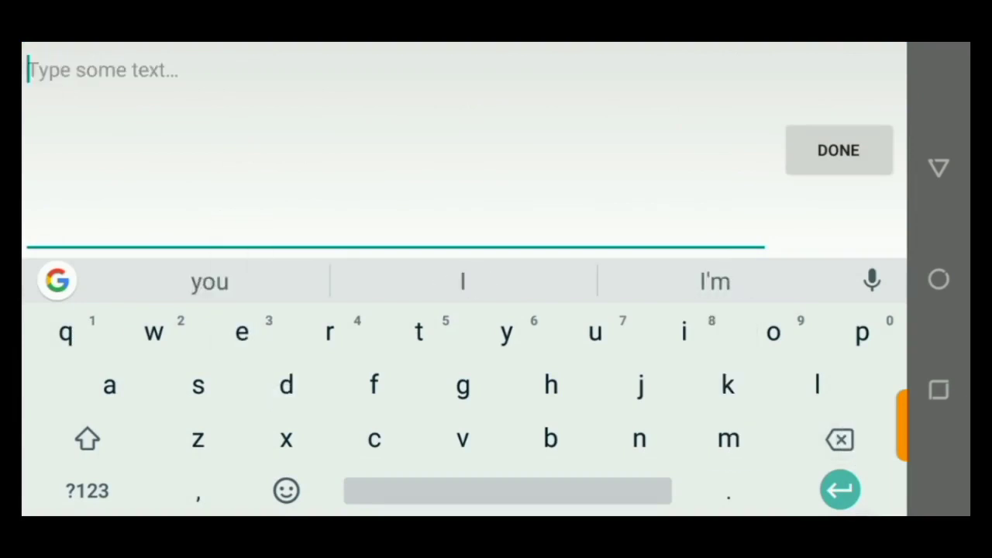
pyautogui.write('tech ')
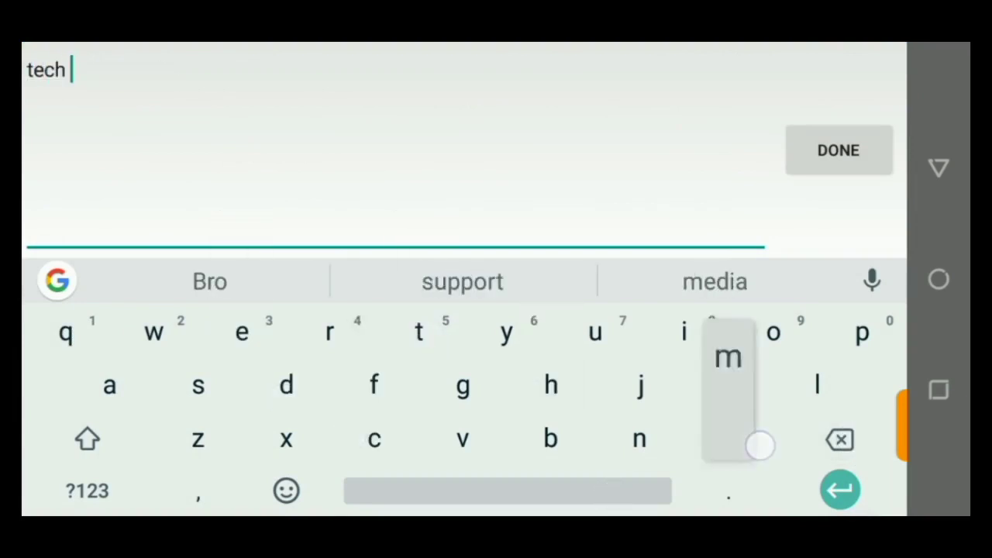
pyautogui.write('media')
pyautogui.click(838, 151)
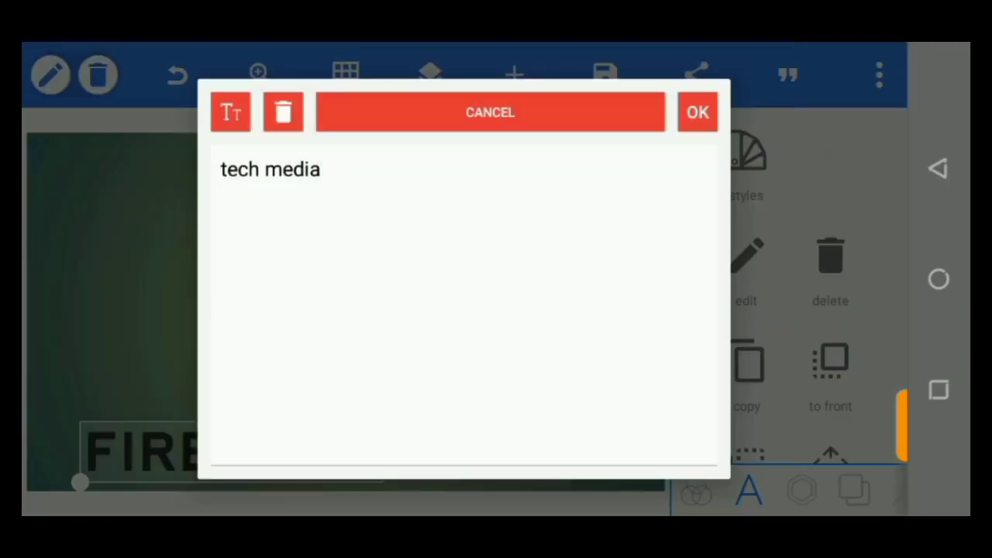
pyautogui.click(230, 112)
pyautogui.click(697, 113)
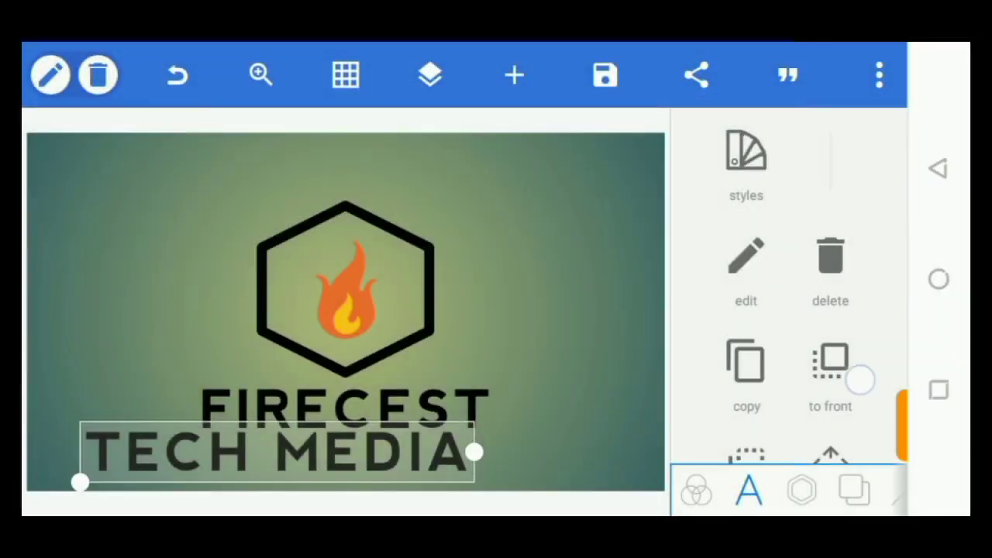
# Set TECH MEDIA to text size 34 and centre it directly under FIRECEST
pyautogui.moveTo(860, 380); pyautogui.dragTo(874, 281)
pyautogui.click(847, 347)
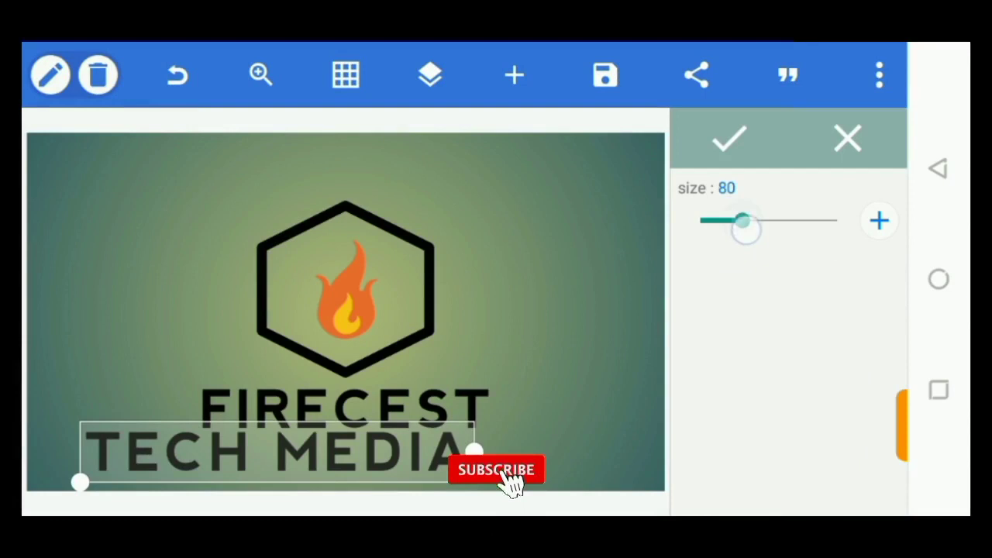
pyautogui.moveTo(746, 229); pyautogui.dragTo(723, 302)
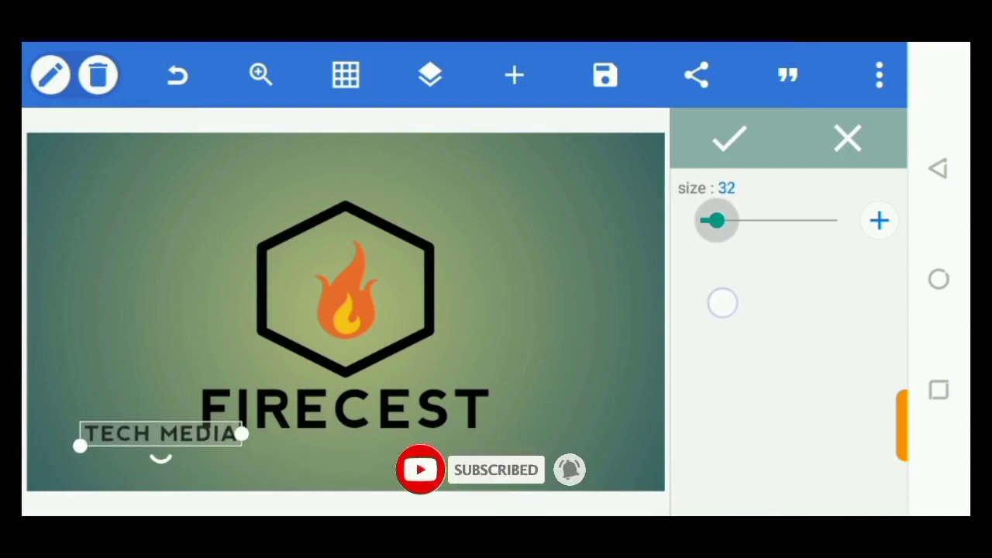
pyautogui.moveTo(722, 302); pyautogui.dragTo(720, 302)
pyautogui.click(165, 442)
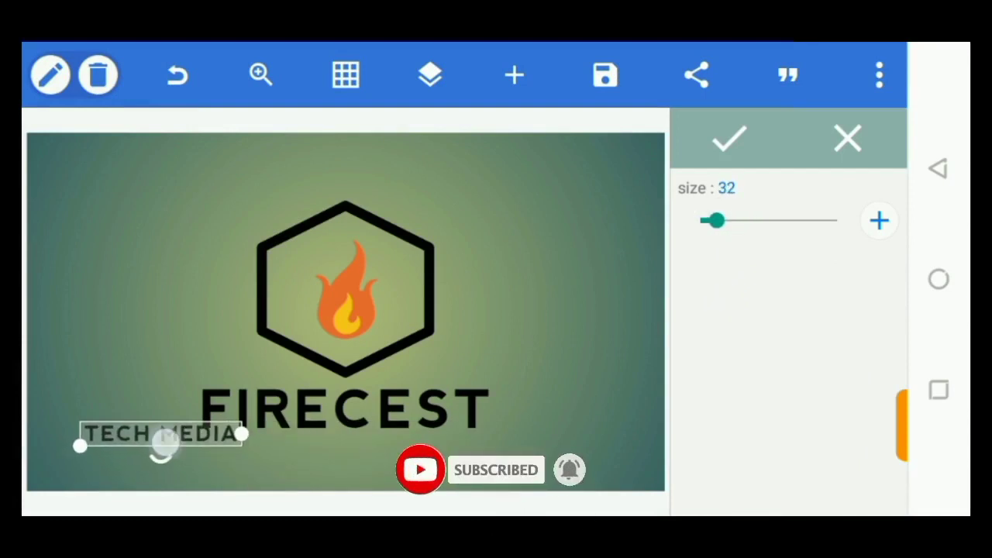
pyautogui.moveTo(163, 443)
pyautogui.mouseDown()
pyautogui.moveTo(286, 463)
pyautogui.moveTo(217, 457)
pyautogui.moveTo(239, 450)
pyautogui.mouseUp()
pyautogui.click(879, 222)
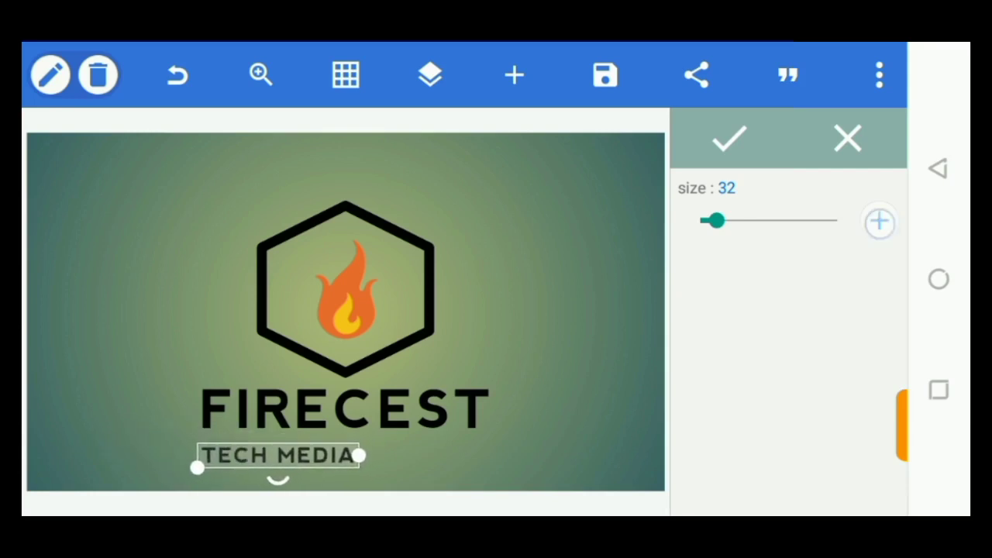
pyautogui.click(879, 222)
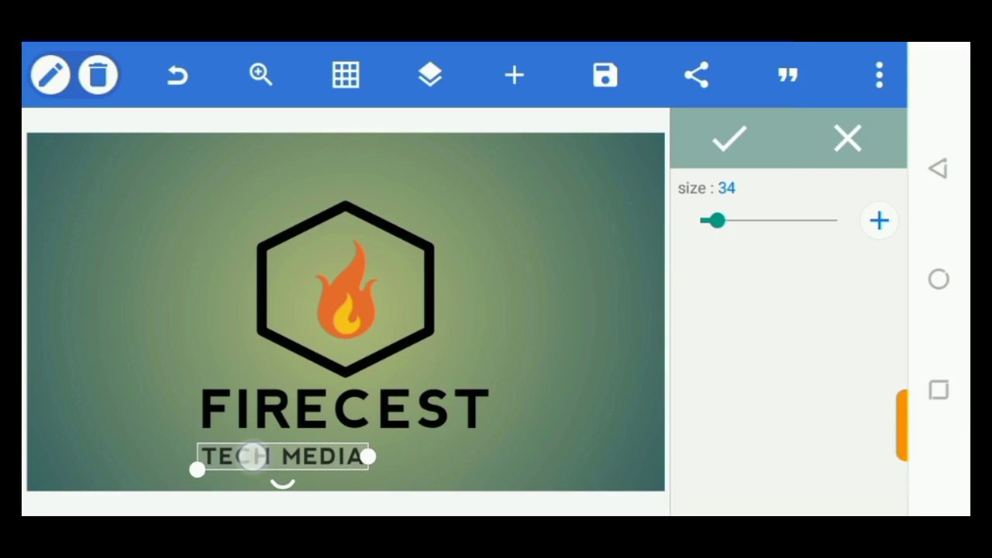
pyautogui.moveTo(252, 455); pyautogui.dragTo(253, 449)
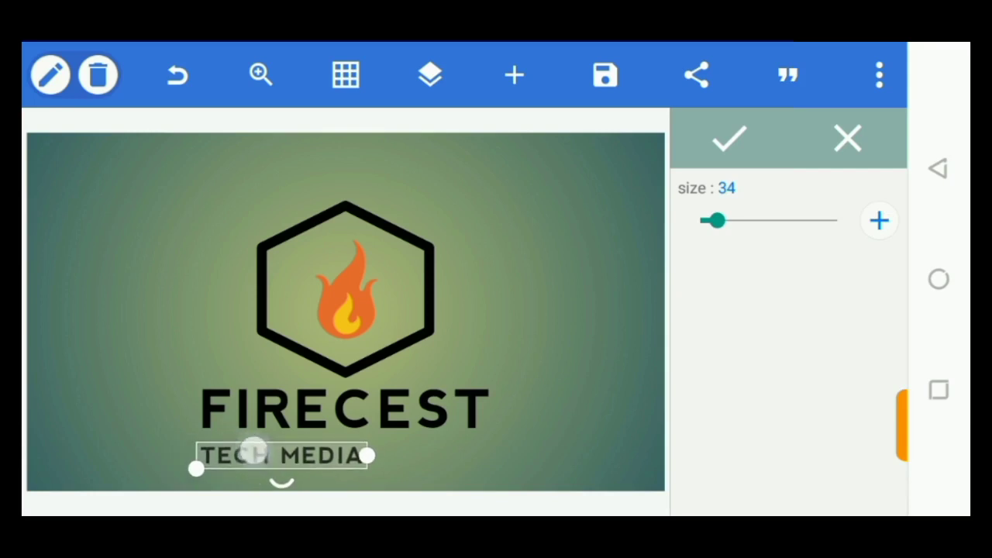
# Confirm the new TECH MEDIA text size and bring up its letter spacing setting
pyautogui.click(736, 157)
pyautogui.scroll(-3, 874, 259)
pyautogui.scroll(-5, 874, 259)
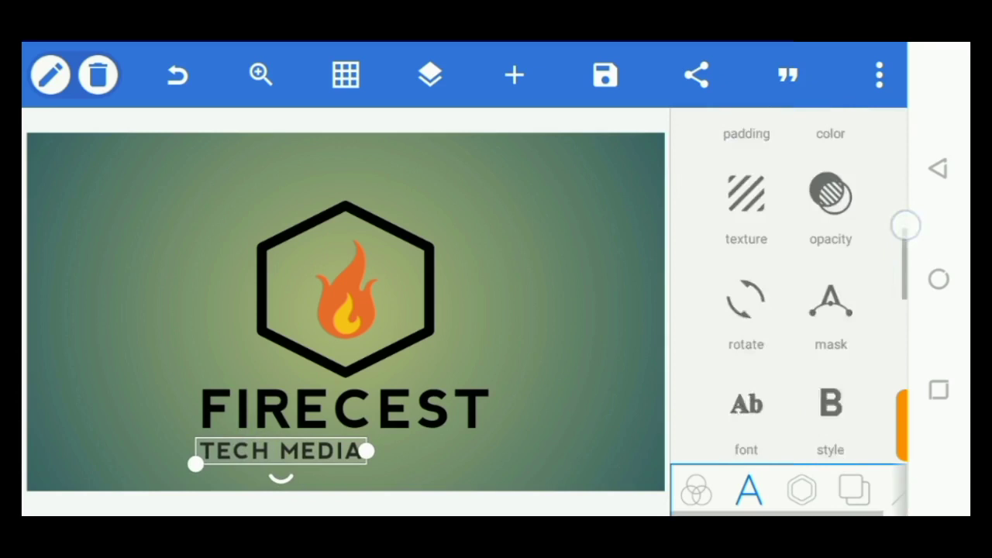
pyautogui.scroll(-3, 853, 310)
pyautogui.click(830, 344)
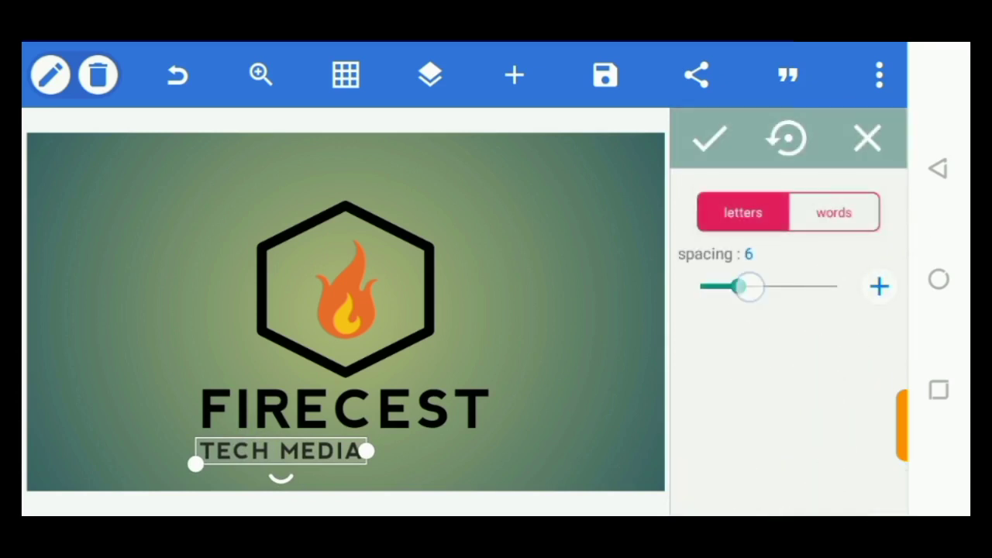
# Spread the TECH MEDIA letters to a spacing of 70
pyautogui.moveTo(748, 288); pyautogui.dragTo(809, 303)
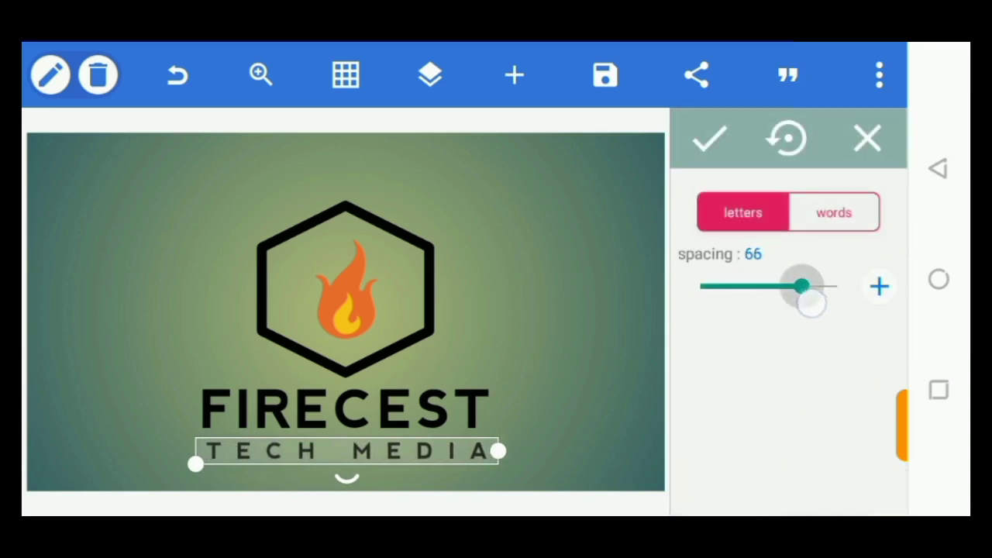
pyautogui.click(879, 286)
pyautogui.click(880, 286)
pyautogui.click(880, 286)
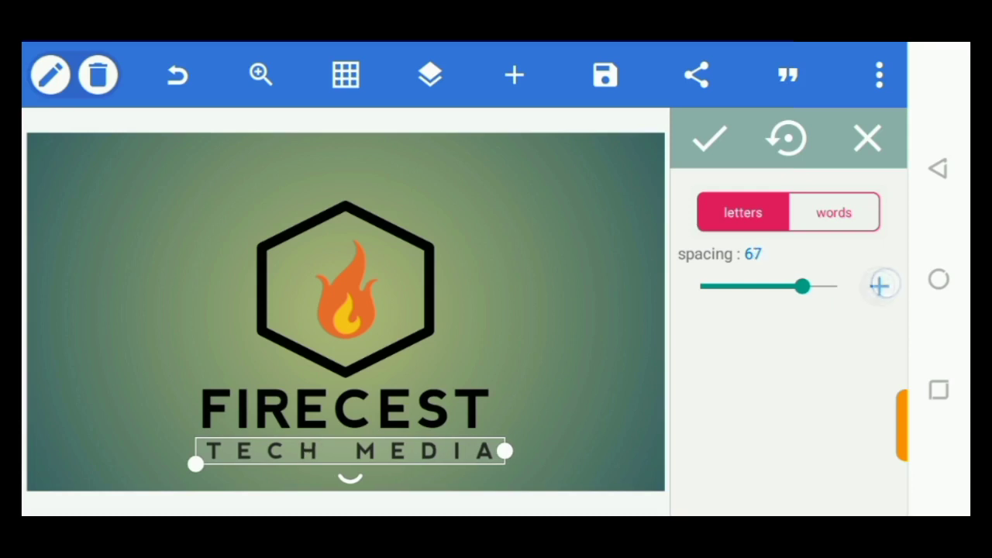
pyautogui.click(879, 286)
pyautogui.click(713, 139)
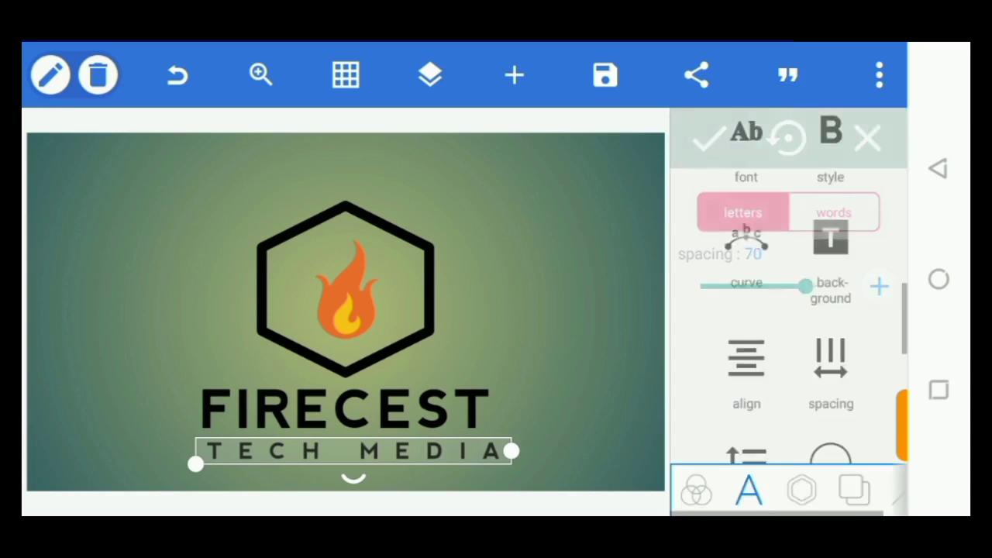
pyautogui.scroll(-2, 860, 359)
pyautogui.scroll(4, 841, 396)
pyautogui.scroll(5, 850, 358)
pyautogui.scroll(2, 850, 358)
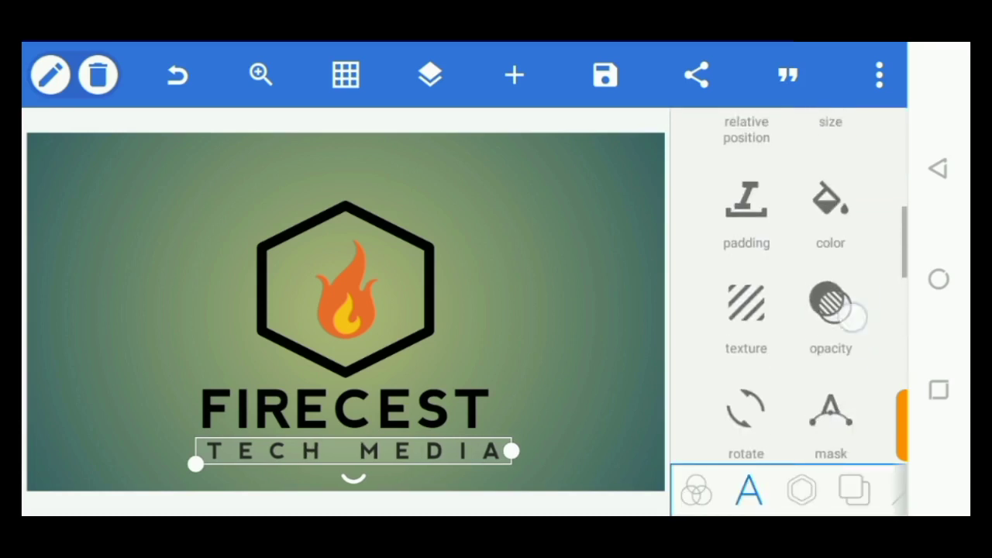
pyautogui.scroll(3, 850, 333)
# Centre the TECH MEDIA tagline horizontally, then deselect it
pyautogui.scroll(1, 861, 307)
pyautogui.click(745, 288)
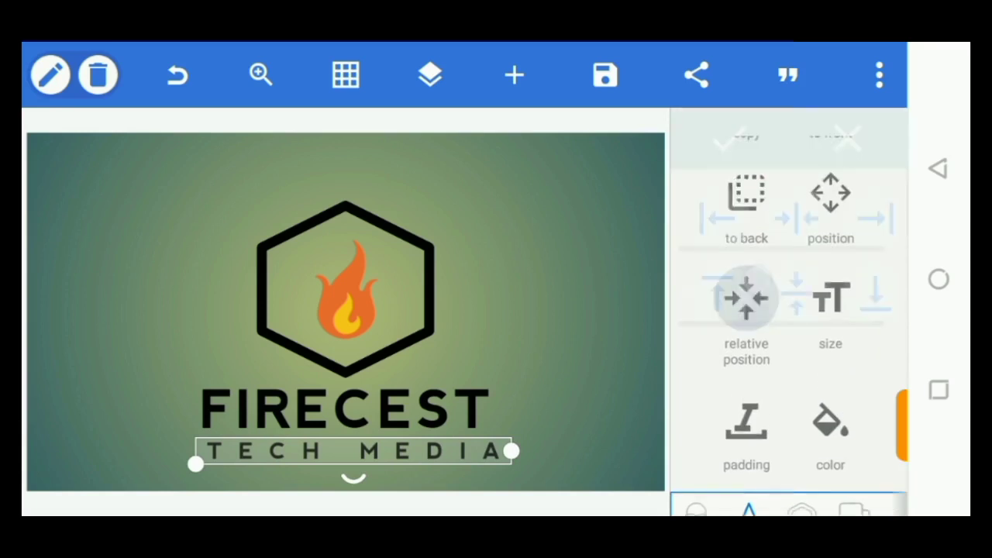
pyautogui.click(812, 218)
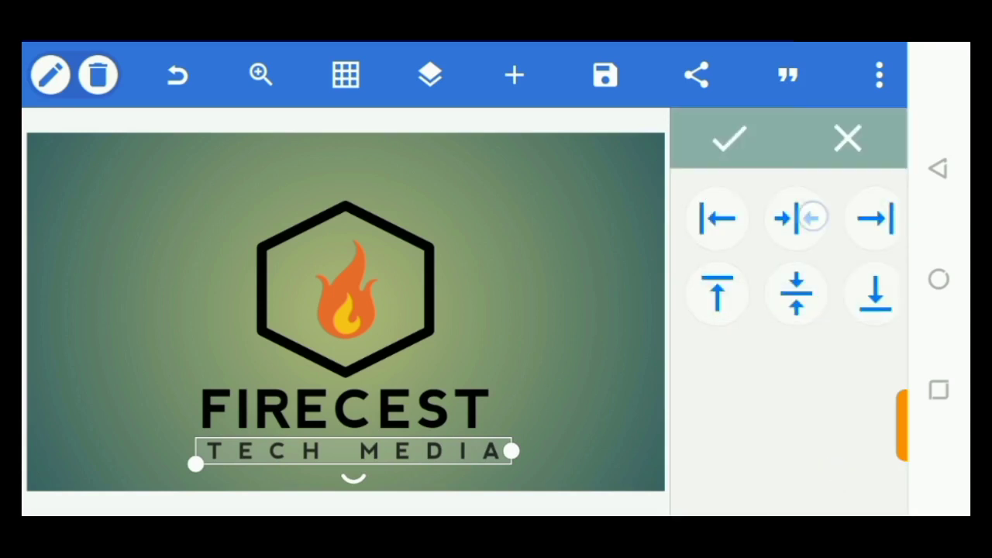
pyautogui.click(742, 143)
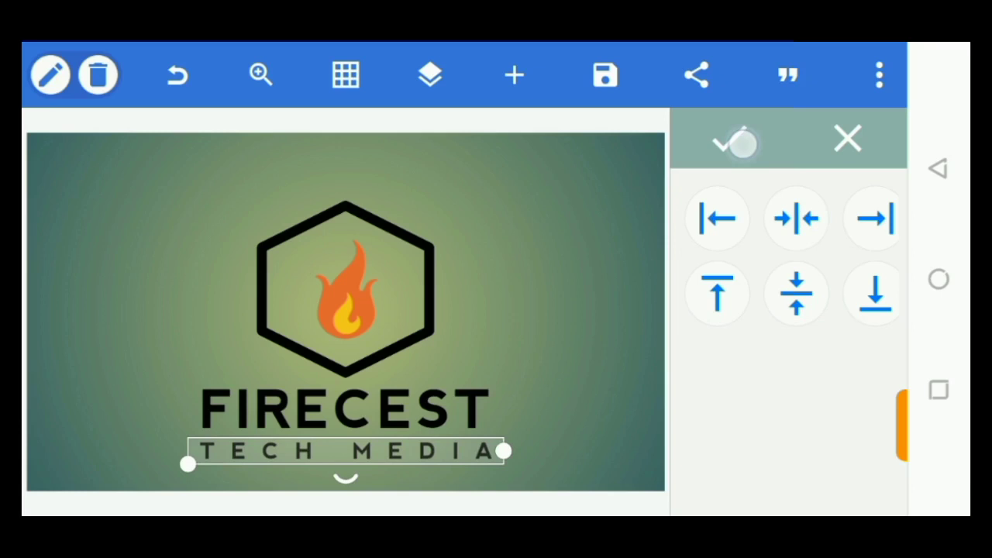
pyautogui.click(84, 333)
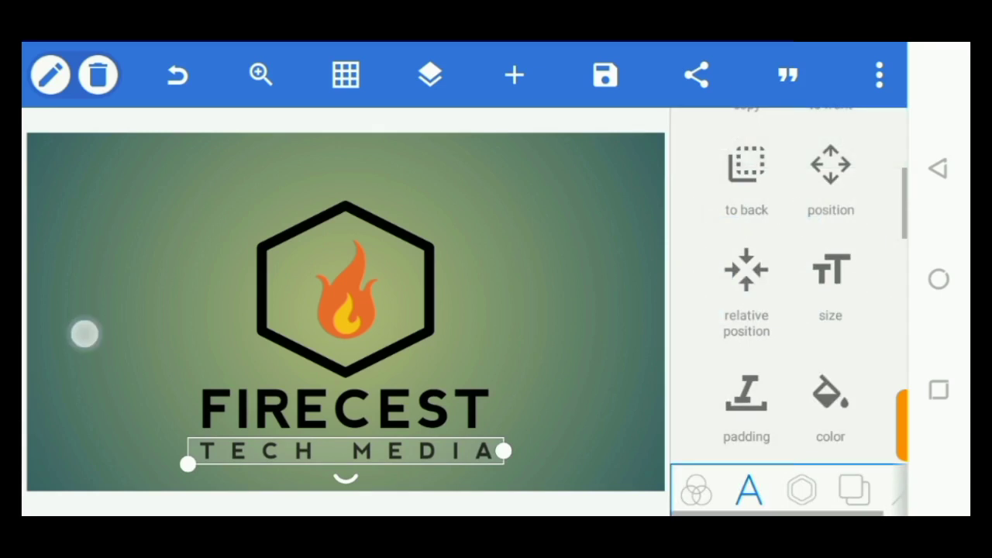
# Nudge TECH MEDIA two steps lower beneath FIRECEST with the fine position controls
pyautogui.click(235, 449)
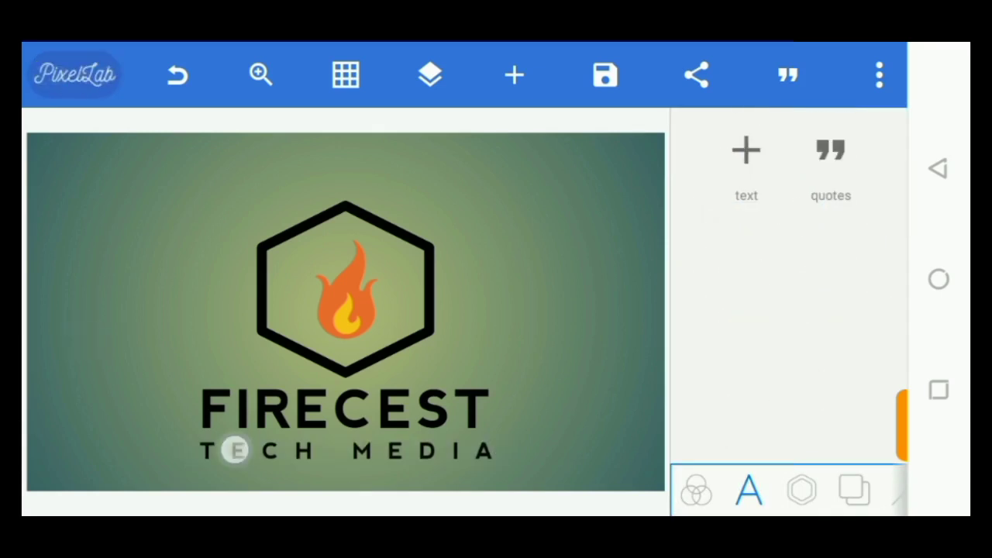
pyautogui.moveTo(837, 414); pyautogui.dragTo(831, 281)
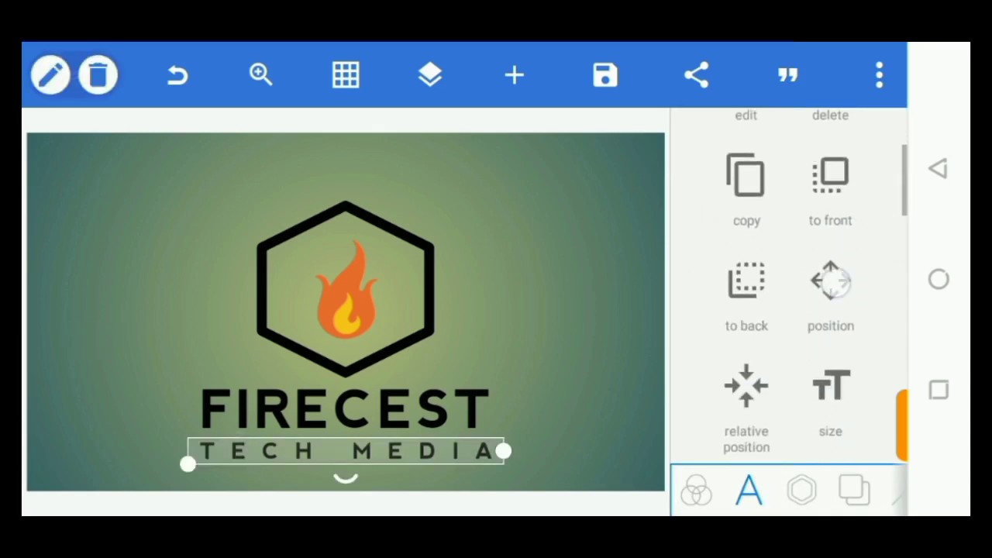
pyautogui.click(830, 280)
pyautogui.moveTo(737, 220); pyautogui.dragTo(700, 220)
pyautogui.moveTo(881, 286); pyautogui.dragTo(725, 298)
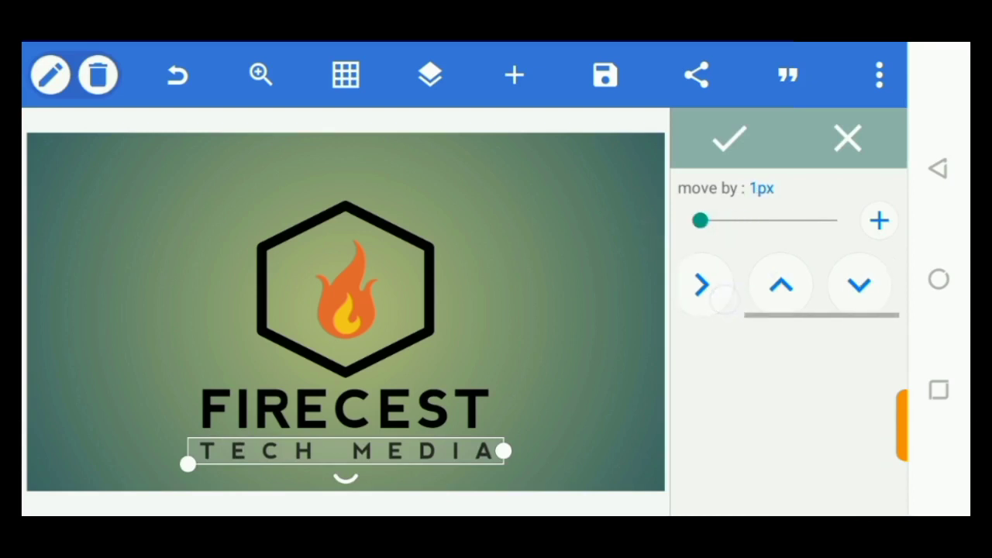
pyautogui.click(859, 284)
pyautogui.click(858, 284)
pyautogui.click(749, 148)
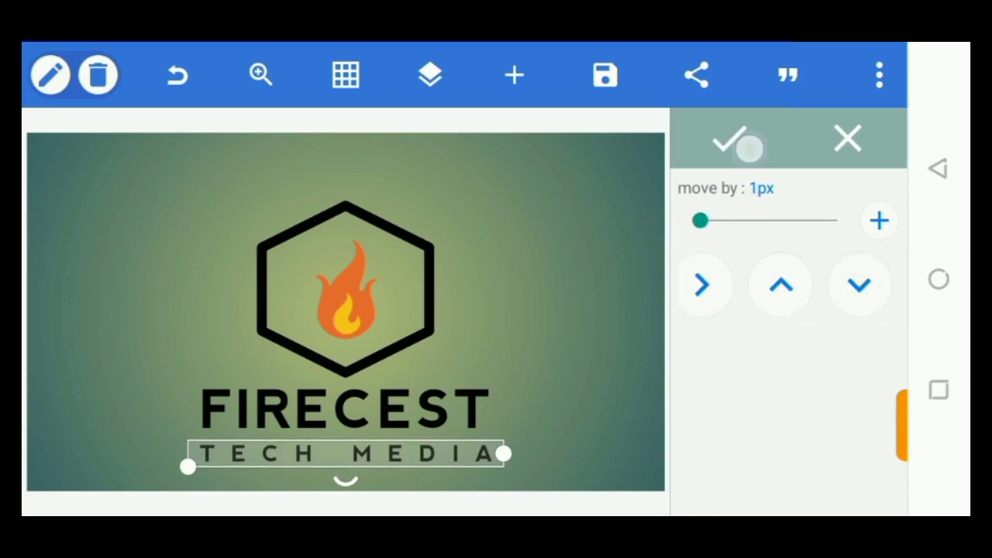
pyautogui.click(75, 328)
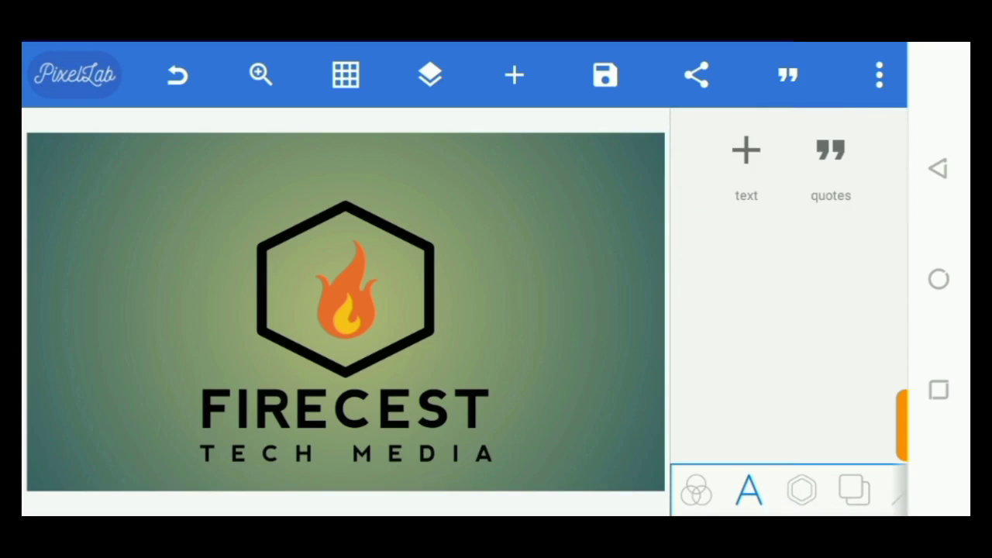
pyautogui.click(259, 457)
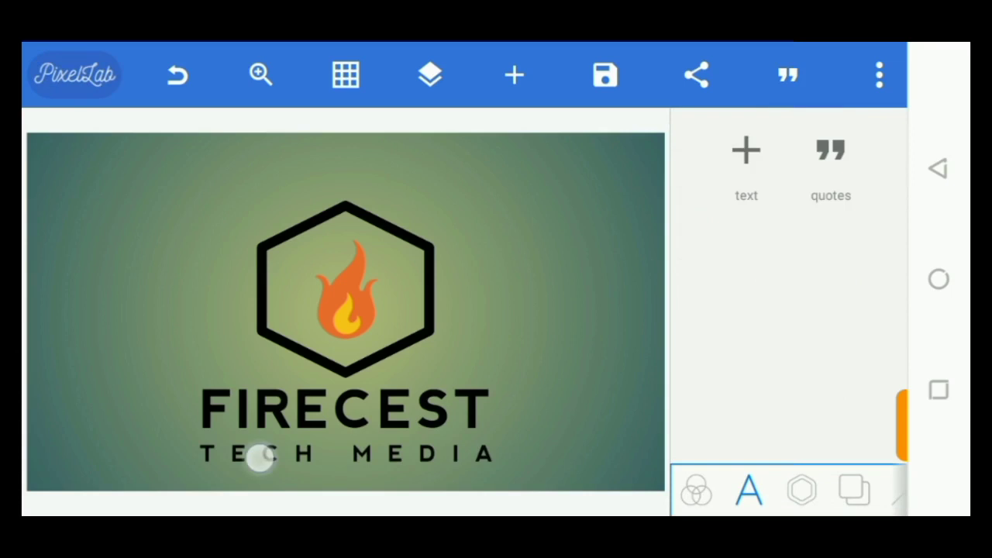
# Nudge the TECH MEDIA line one step down
pyautogui.click(260, 457)
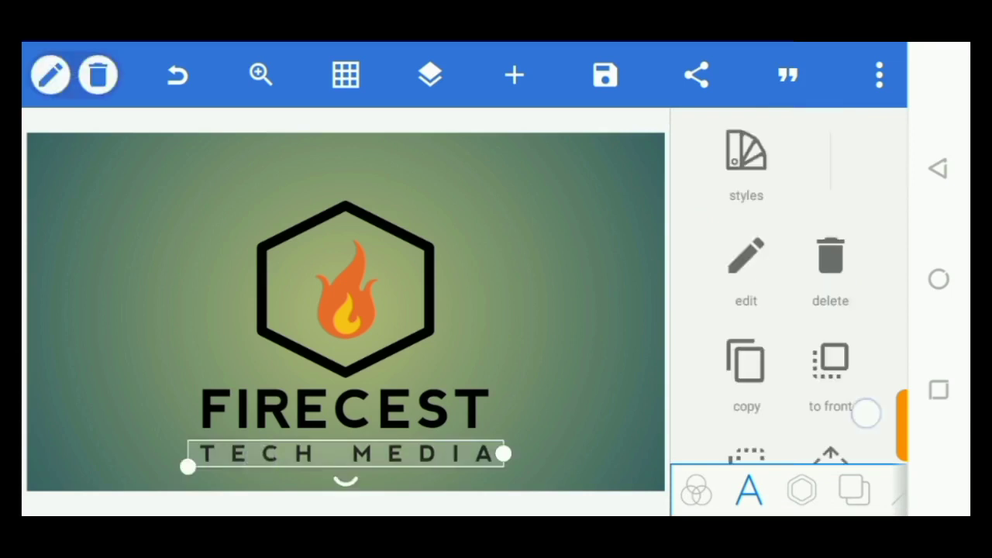
pyautogui.scroll(-3, 863, 410)
pyautogui.click(830, 265)
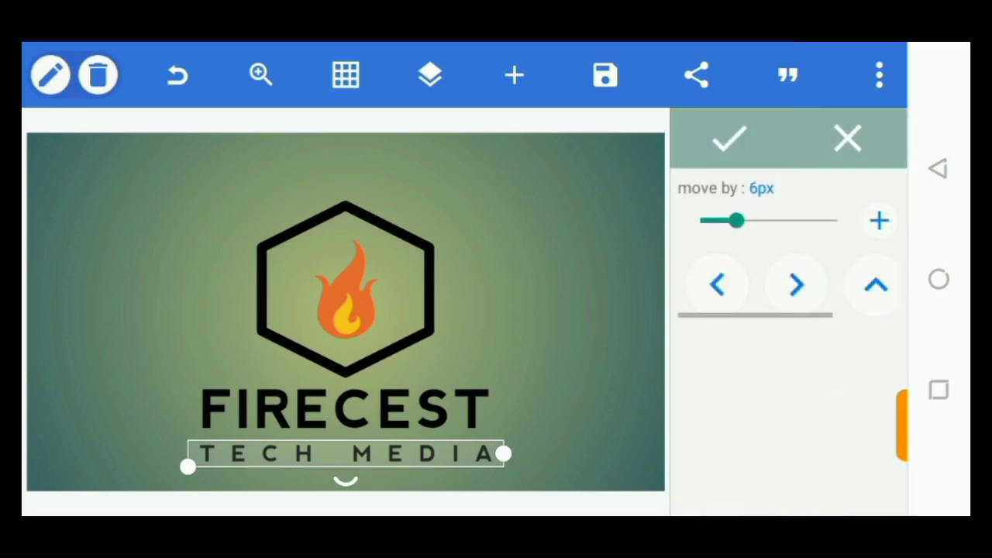
pyautogui.moveTo(839, 281); pyautogui.dragTo(695, 310)
pyautogui.click(858, 284)
pyautogui.click(858, 284)
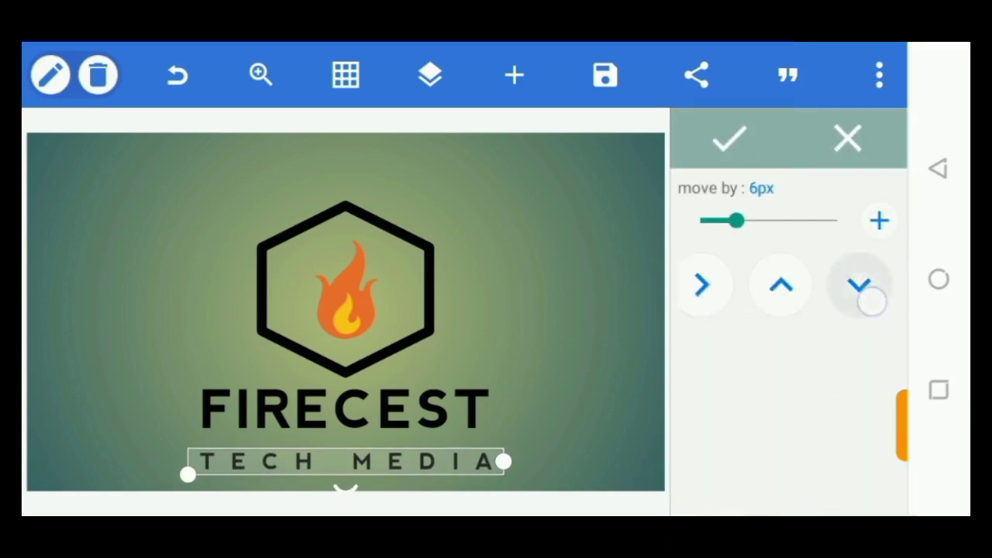
pyautogui.click(729, 140)
# Nudge the FIRECEST wordmark one step down, then deselect it
pyautogui.click(229, 409)
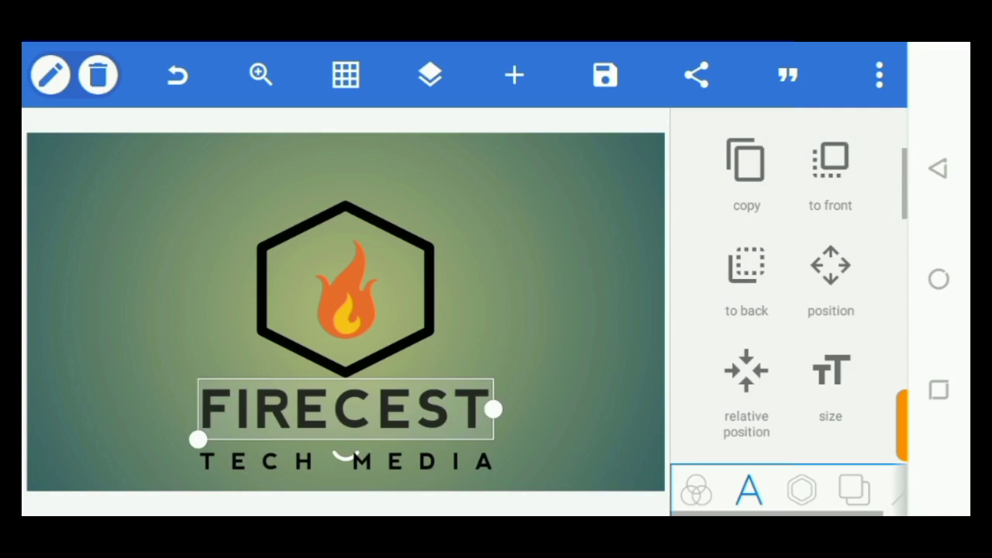
pyautogui.click(848, 274)
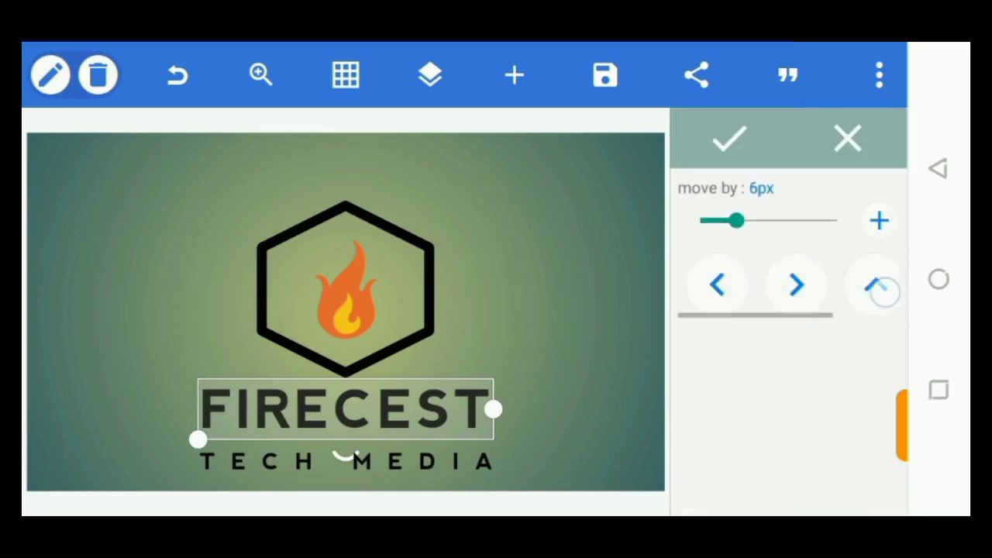
pyautogui.moveTo(880, 288); pyautogui.dragTo(741, 313)
pyautogui.click(858, 284)
pyautogui.click(735, 141)
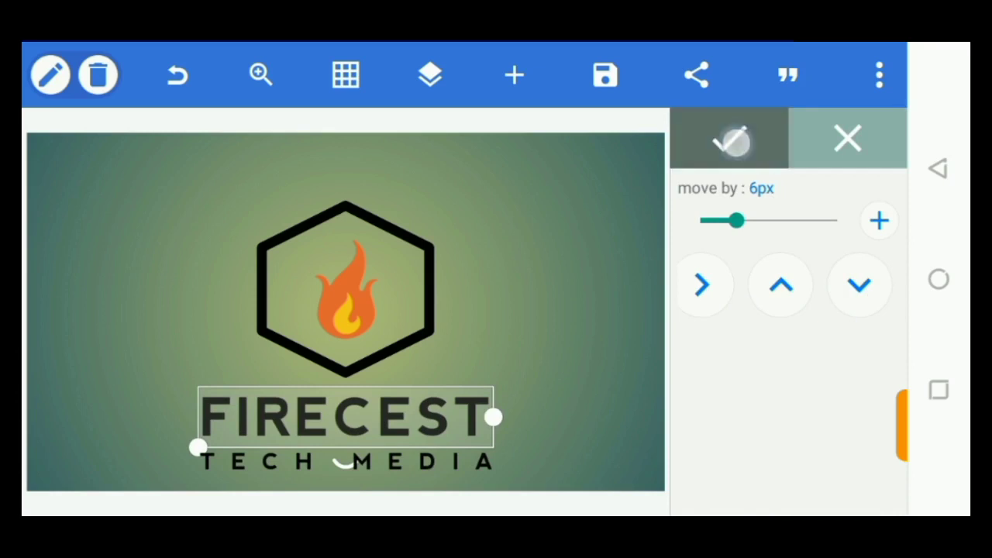
pyautogui.click(61, 307)
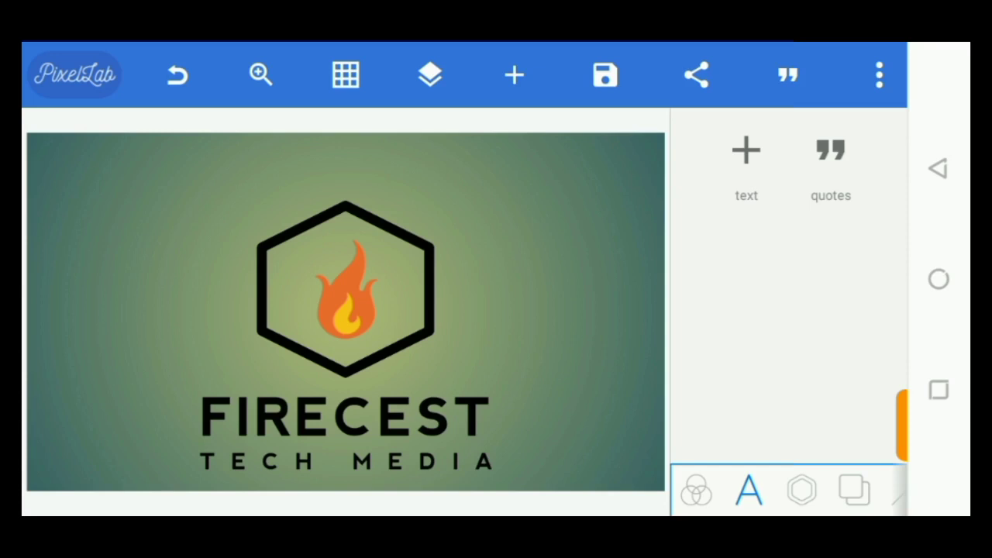
# Check the layer list, then reselect TECH MEDIA and scroll its panel to the colour tool
pyautogui.click(425, 87)
pyautogui.click(425, 88)
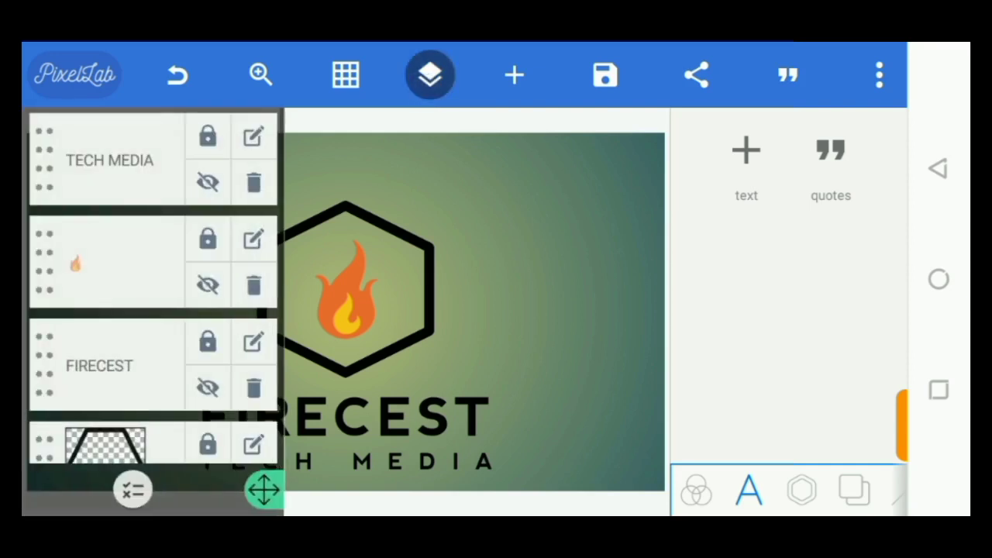
pyautogui.click(440, 88)
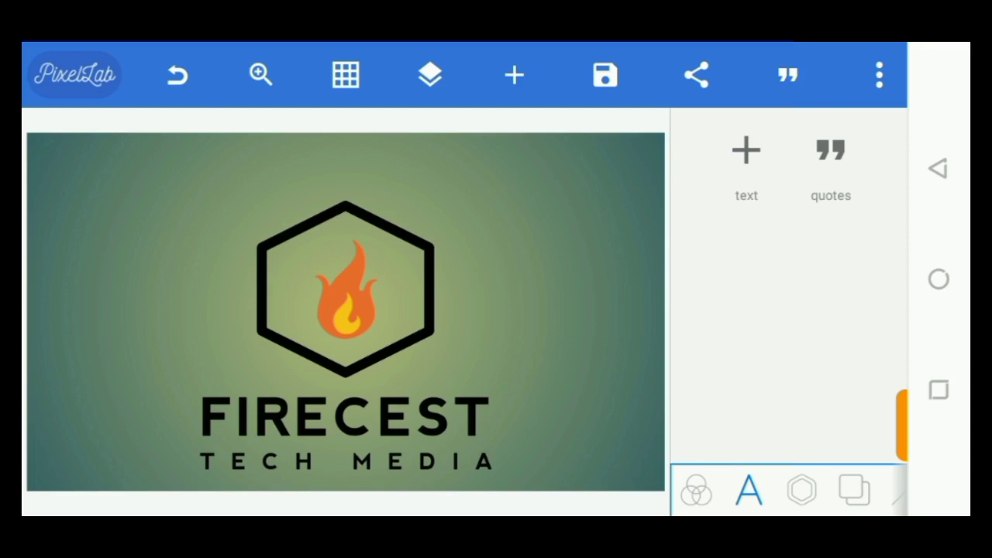
pyautogui.click(229, 465)
pyautogui.moveTo(868, 432); pyautogui.dragTo(874, 116)
# Give TECH MEDIA a left-to-right gradient fill with a light grey first stop sampled from the hexagon
pyautogui.click(843, 194)
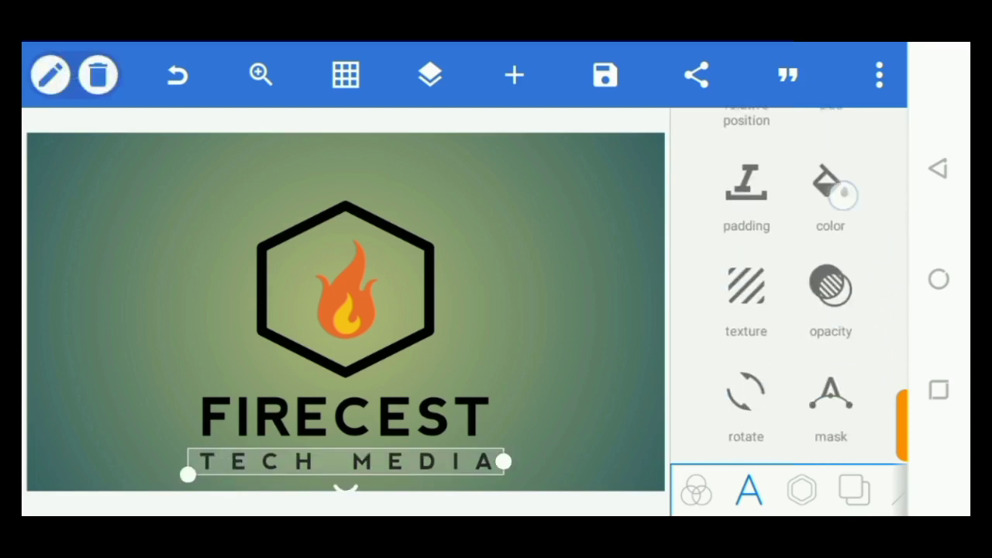
pyautogui.click(815, 261)
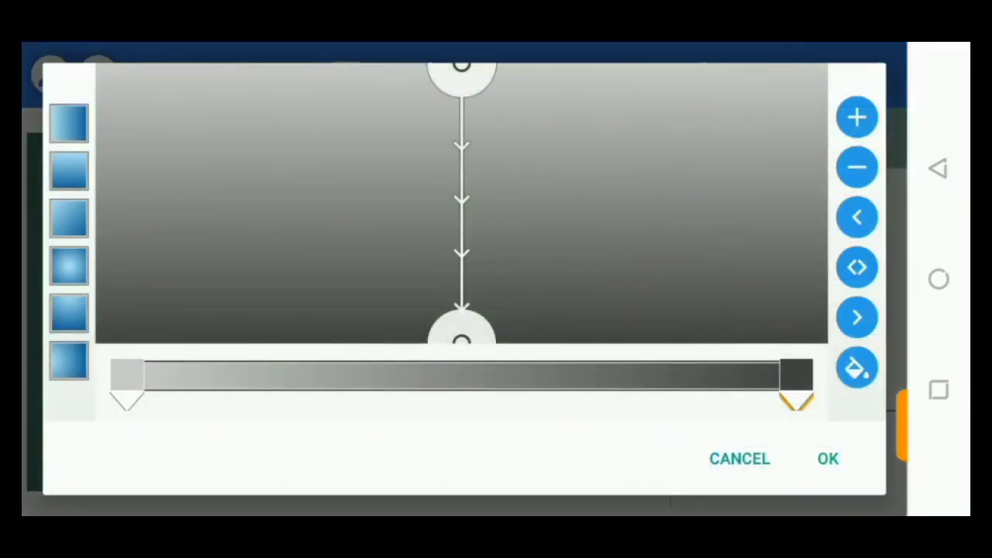
pyautogui.click(69, 361)
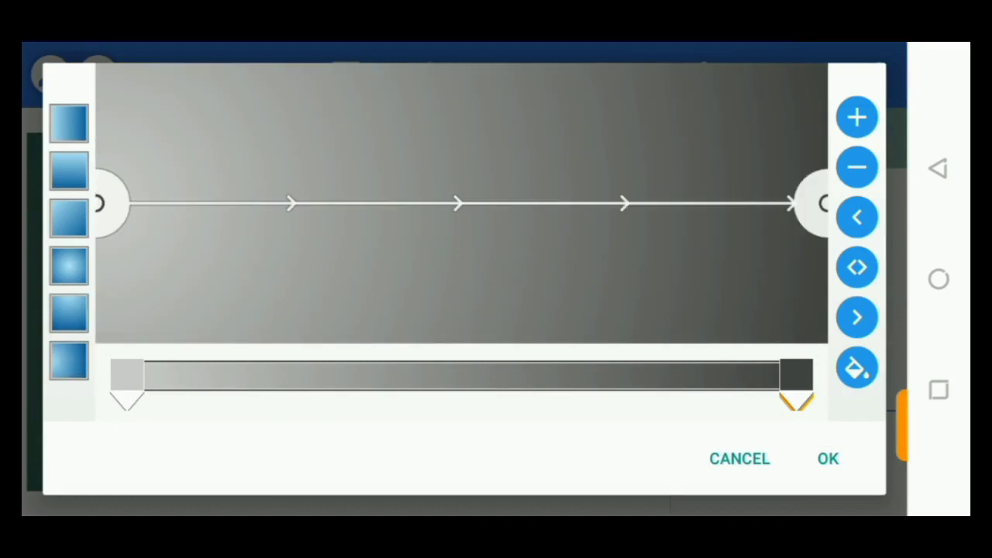
pyautogui.click(126, 399)
pyautogui.click(856, 368)
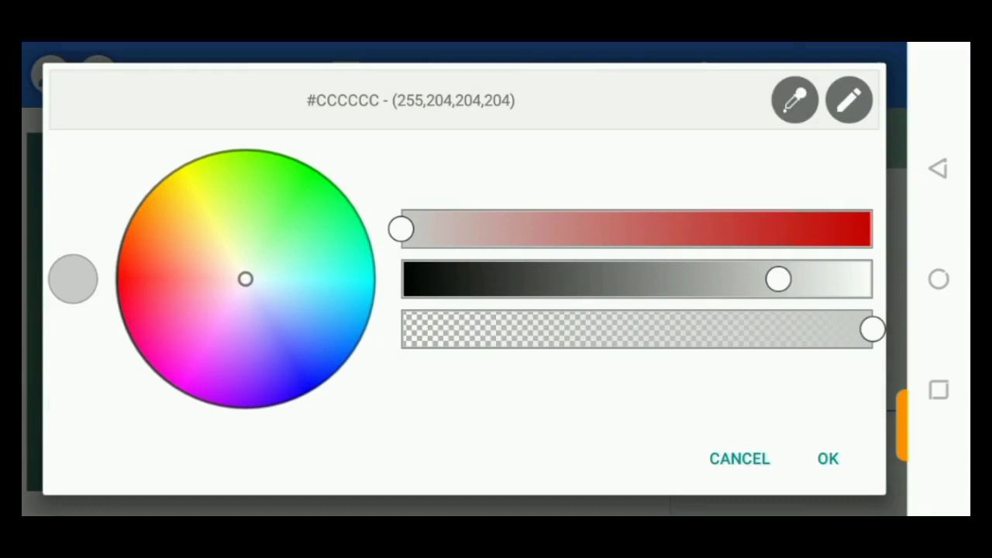
pyautogui.click(794, 100)
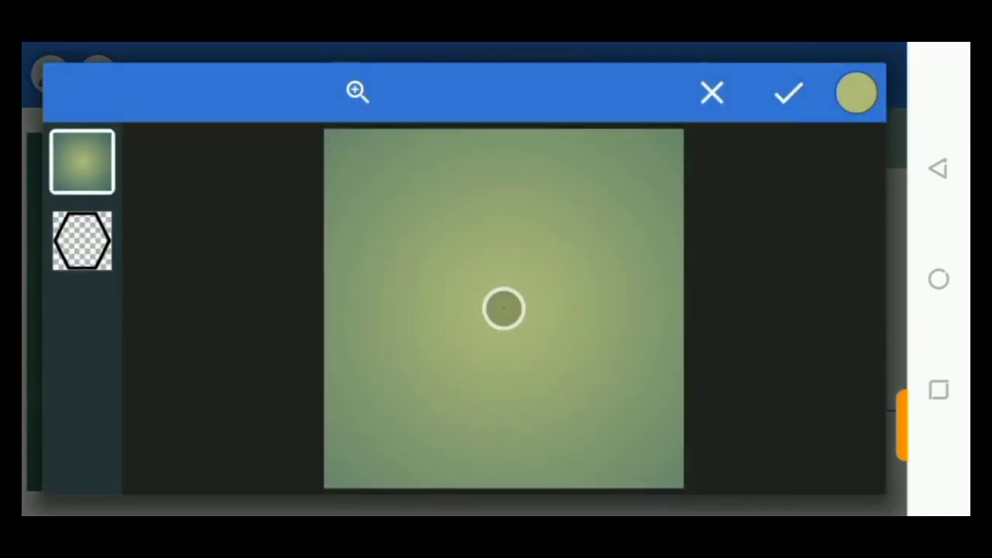
pyautogui.click(82, 240)
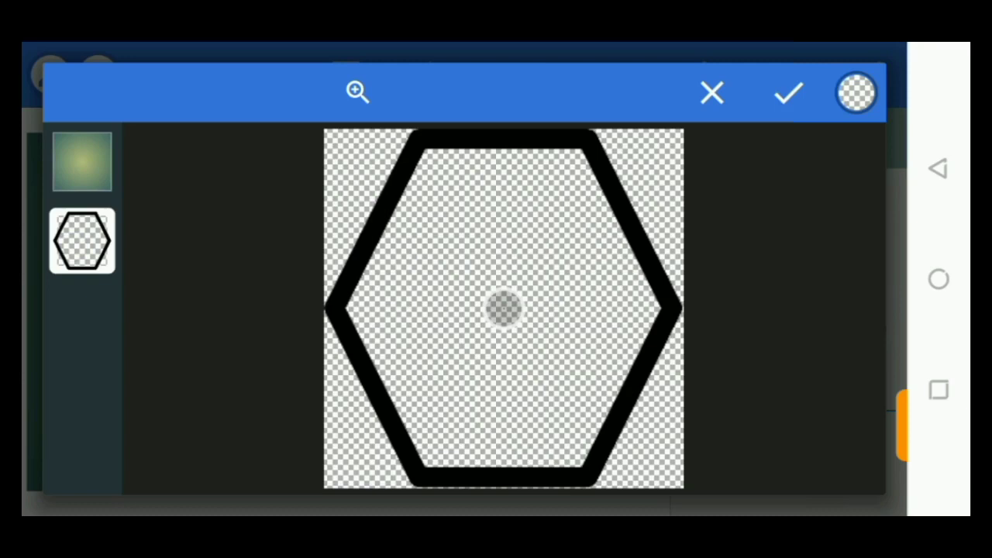
pyautogui.click(711, 93)
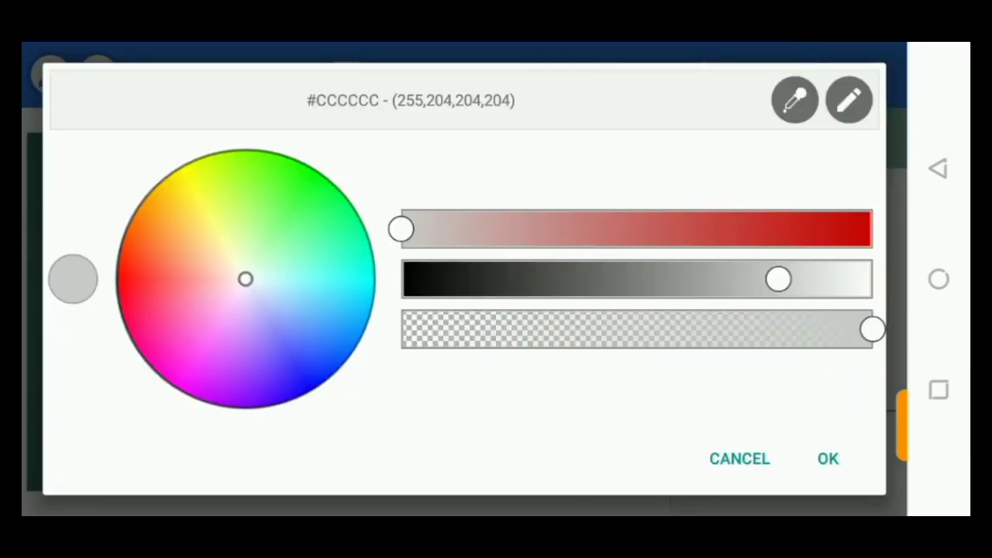
pyautogui.click(828, 458)
pyautogui.click(752, 463)
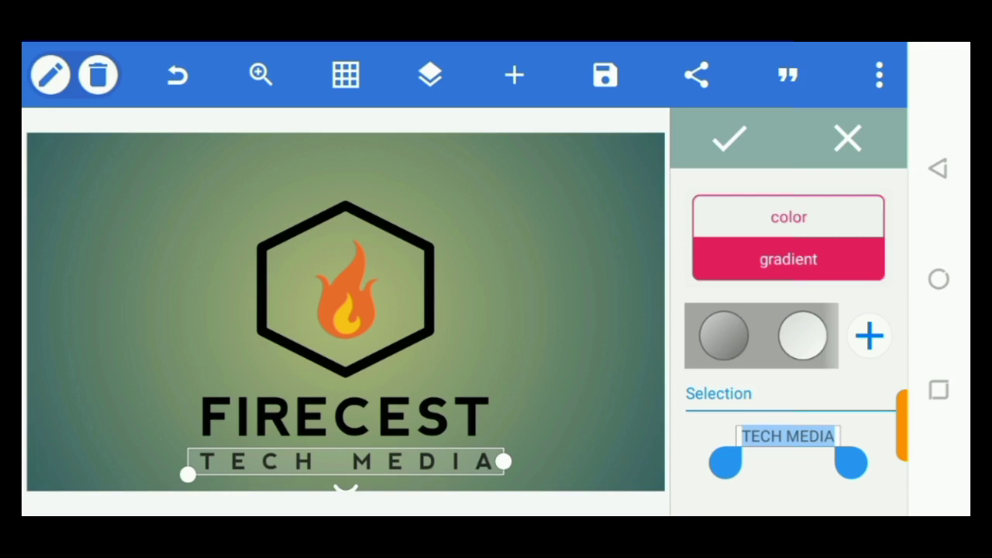
# Confirm the TECH MEDIA gradient and add a 0% opacity rectangle positioned over the flame
pyautogui.click(729, 139)
pyautogui.click(623, 333)
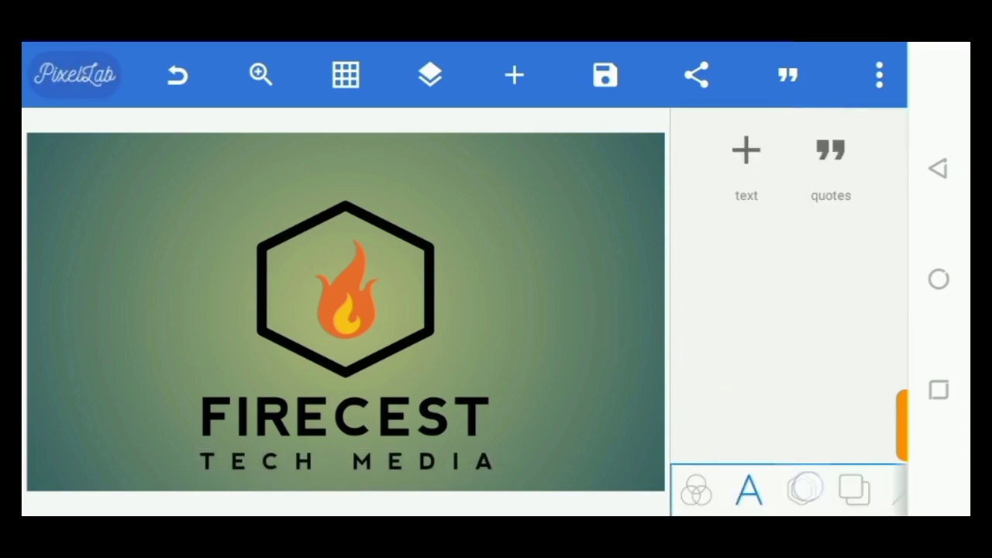
pyautogui.scroll(-3, 788, 310)
pyautogui.click(837, 266)
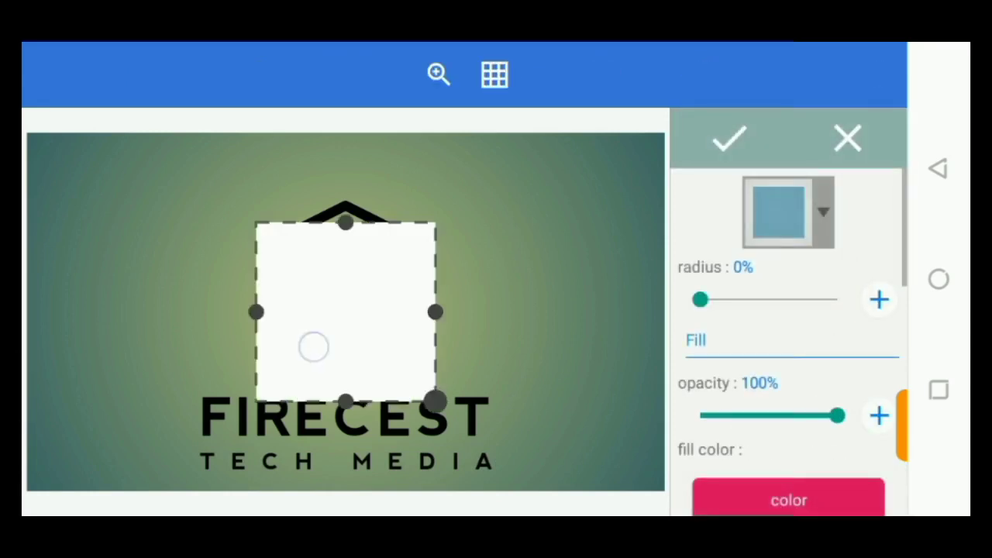
pyautogui.moveTo(313, 346); pyautogui.dragTo(403, 414)
pyautogui.moveTo(836, 415); pyautogui.dragTo(694, 425)
pyautogui.moveTo(502, 480); pyautogui.dragTo(482, 476)
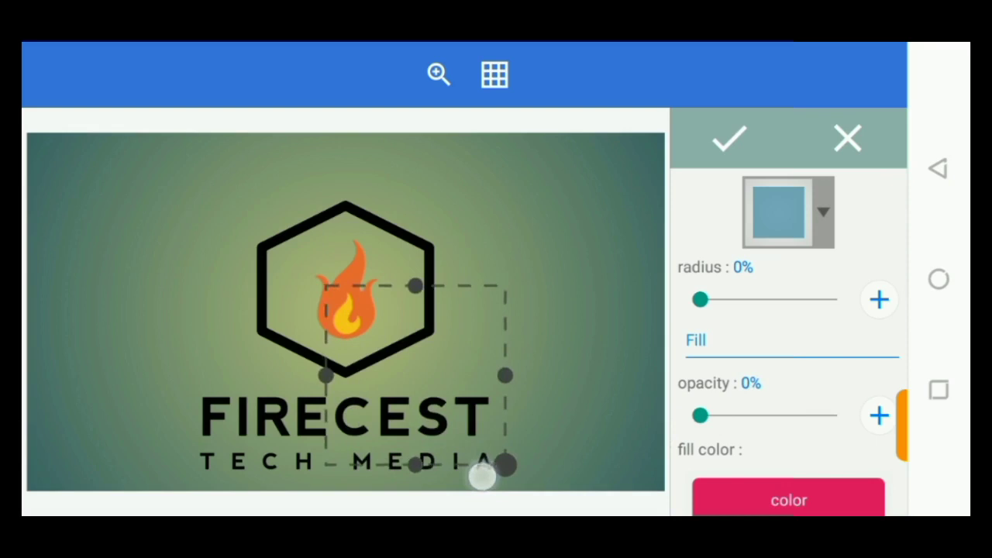
pyautogui.moveTo(482, 476)
pyautogui.mouseDown()
pyautogui.moveTo(491, 468)
pyautogui.moveTo(300, 391)
pyautogui.mouseUp()
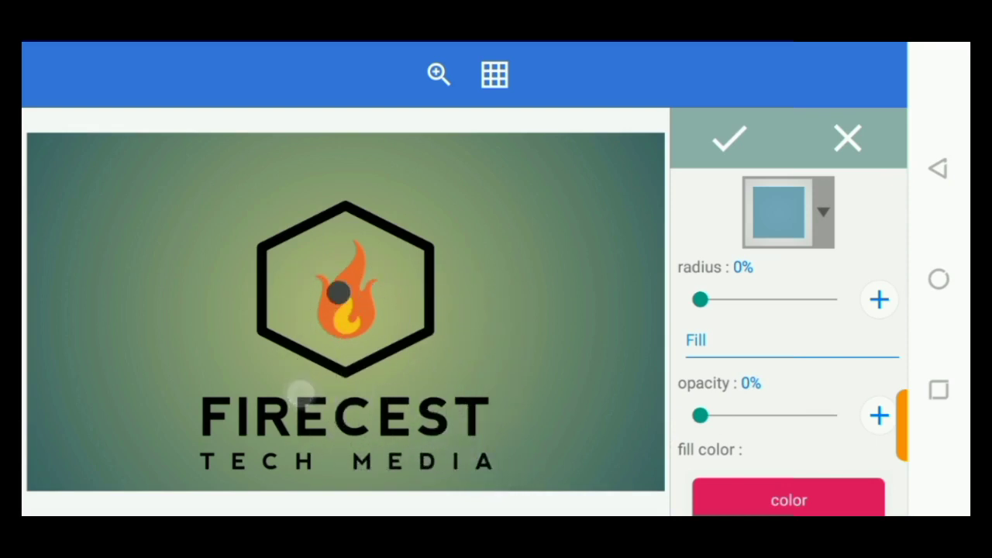
pyautogui.click(734, 140)
# Merge the transparent rectangle with the flame layer, then reselect TECH MEDIA
pyautogui.click(429, 75)
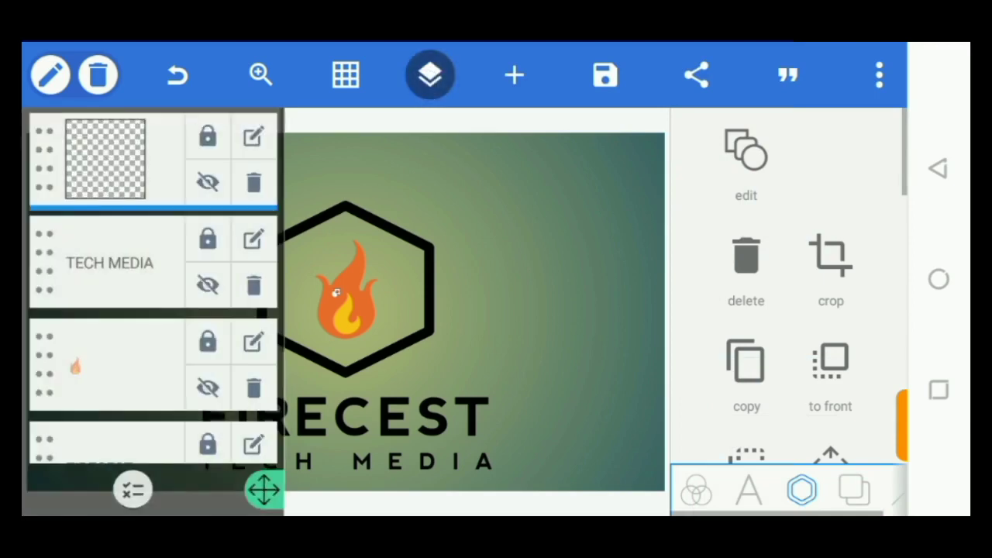
pyautogui.click(133, 489)
pyautogui.click(231, 159)
pyautogui.click(230, 364)
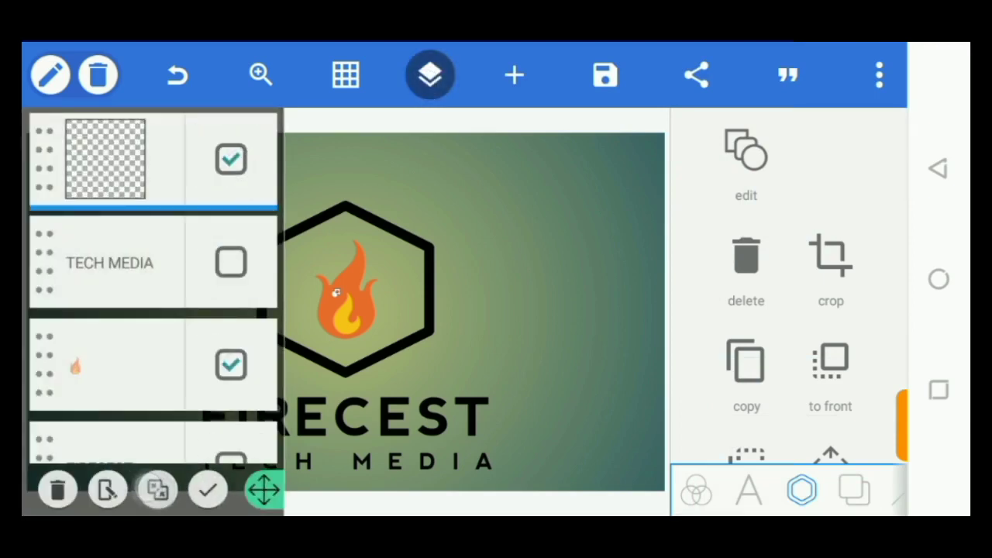
pyautogui.click(157, 489)
pyautogui.click(674, 343)
pyautogui.click(430, 75)
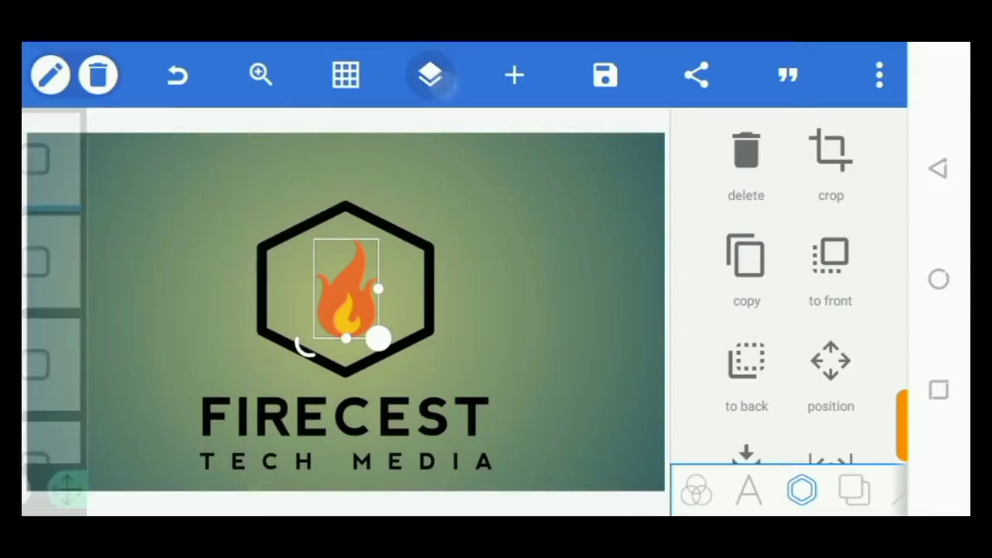
pyautogui.click(117, 307)
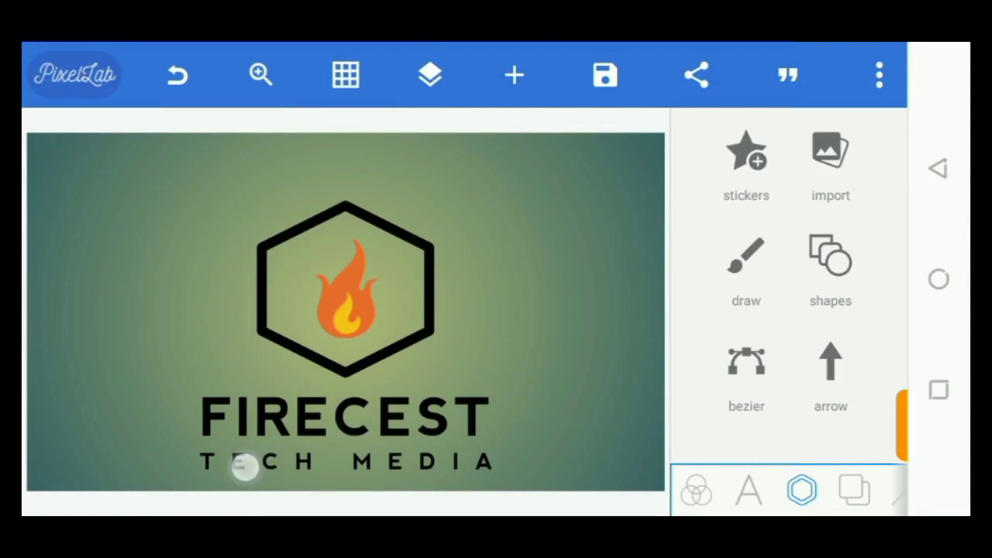
pyautogui.click(245, 466)
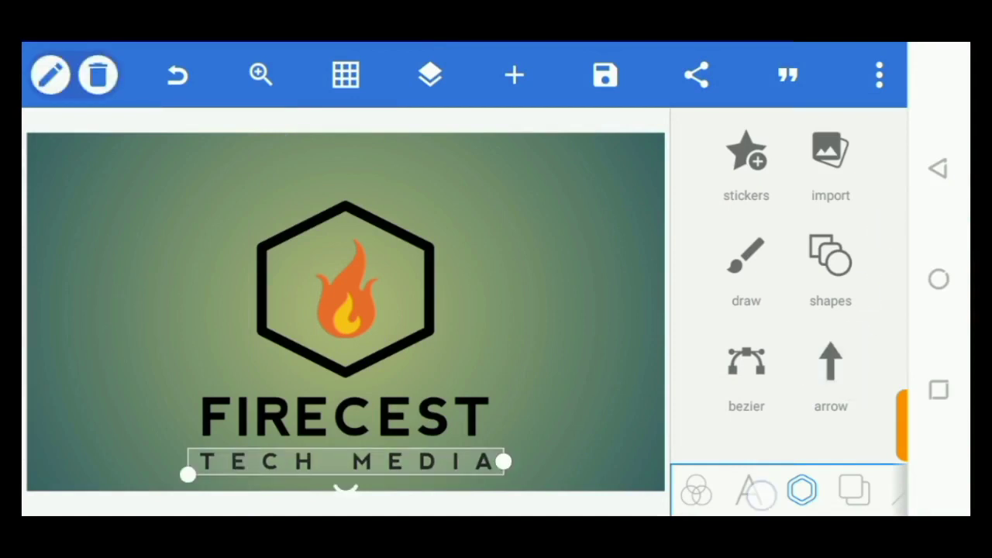
# Switch TECH MEDIA to a left-to-right gradient whose first stop is orange sampled from the flame
pyautogui.click(749, 489)
pyautogui.scroll(-5, 788, 310)
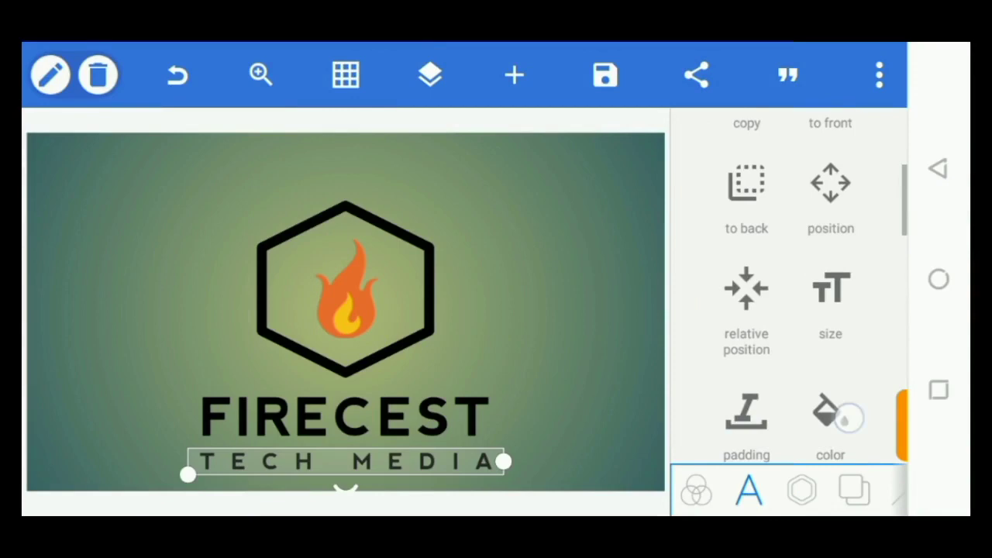
pyautogui.click(826, 410)
pyautogui.click(788, 259)
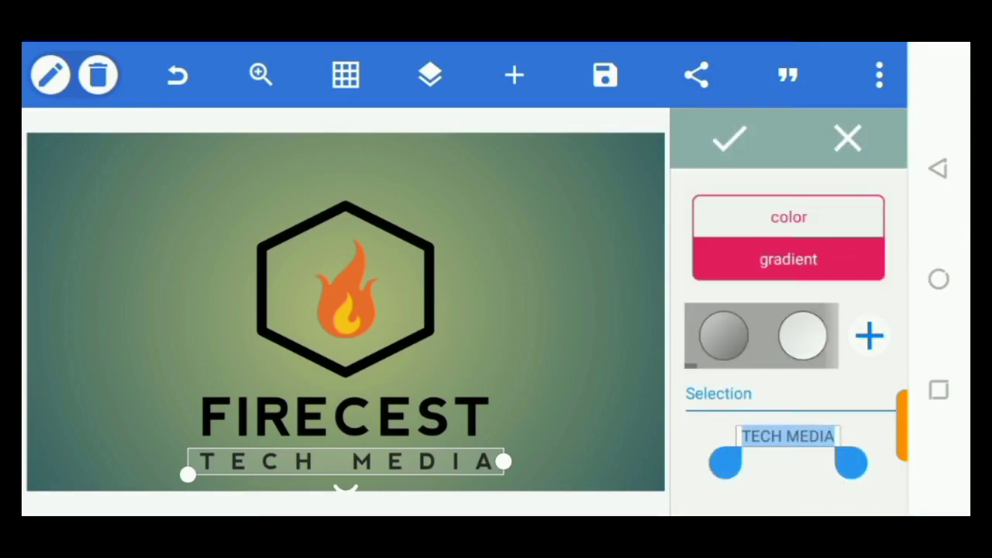
pyautogui.click(868, 335)
pyautogui.click(69, 362)
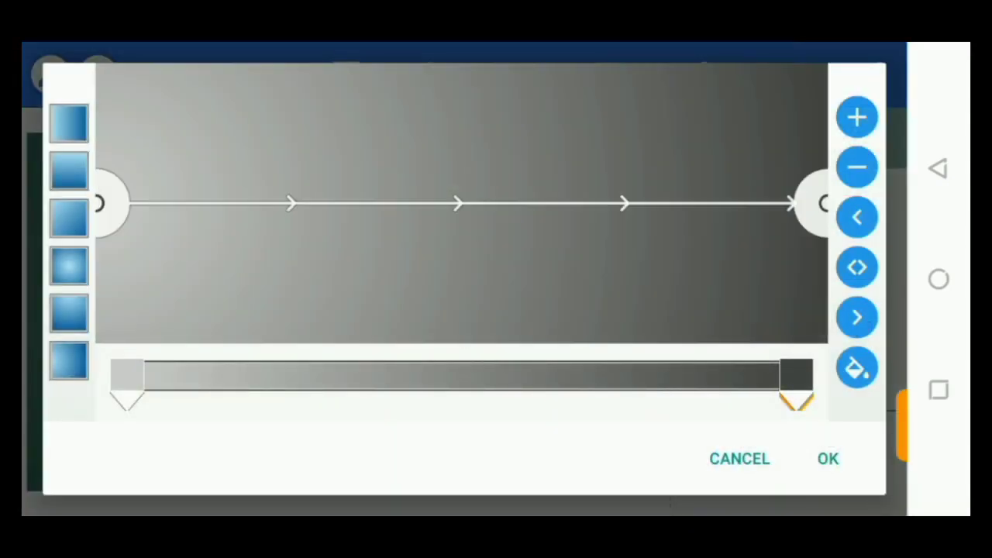
pyautogui.click(126, 399)
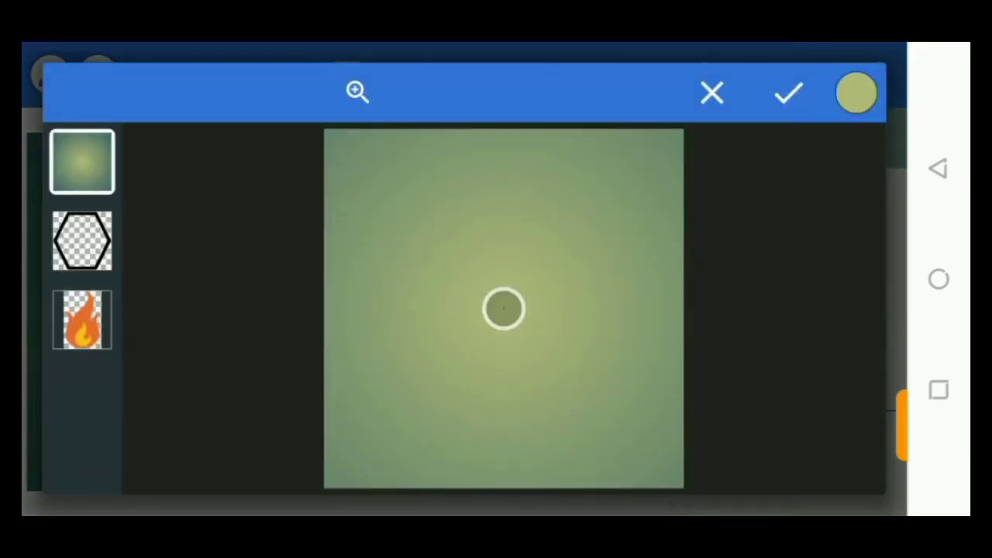
pyautogui.click(82, 320)
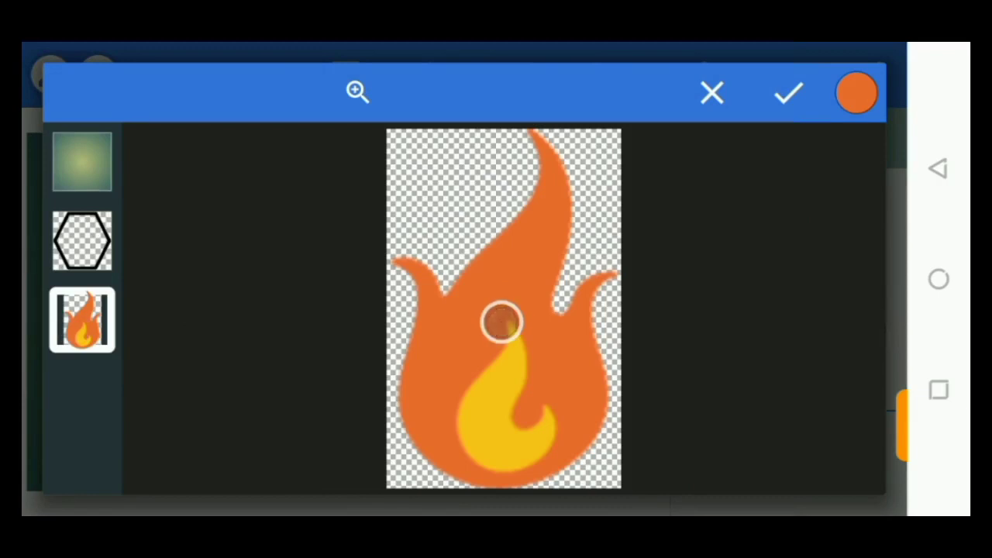
pyautogui.moveTo(503, 308); pyautogui.dragTo(454, 330)
pyautogui.click(788, 93)
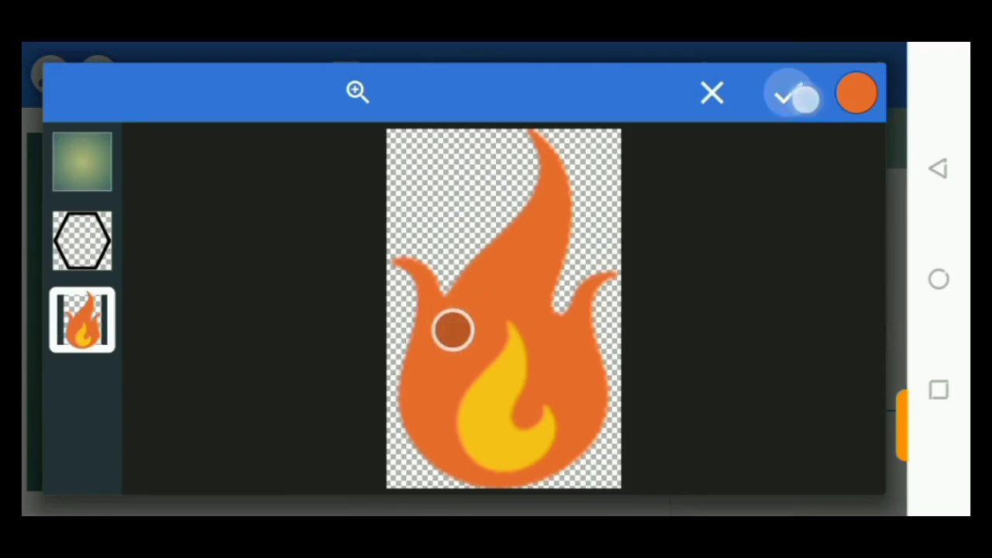
pyautogui.click(849, 455)
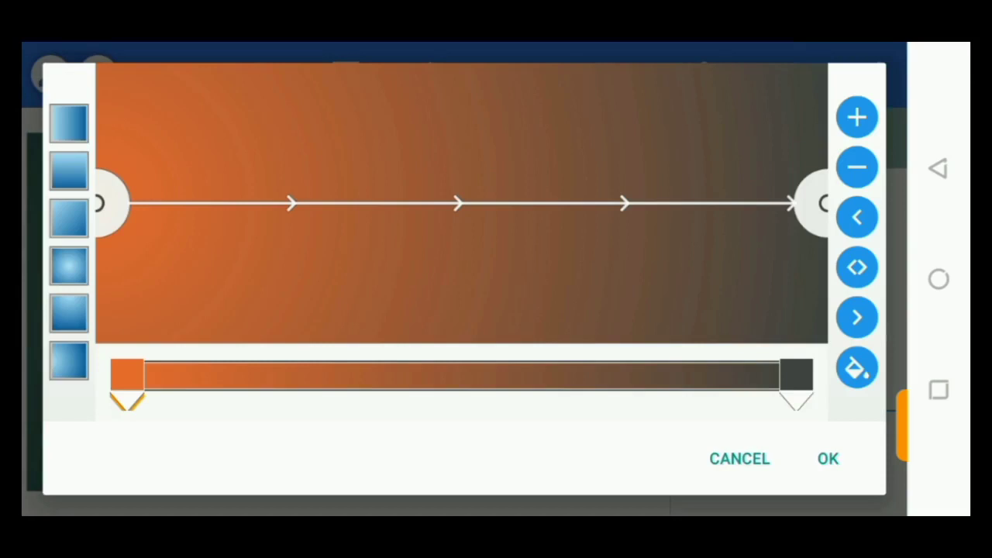
# Set the gradient's end stop to the inner flame's yellow and apply it
pyautogui.click(796, 374)
pyautogui.click(856, 368)
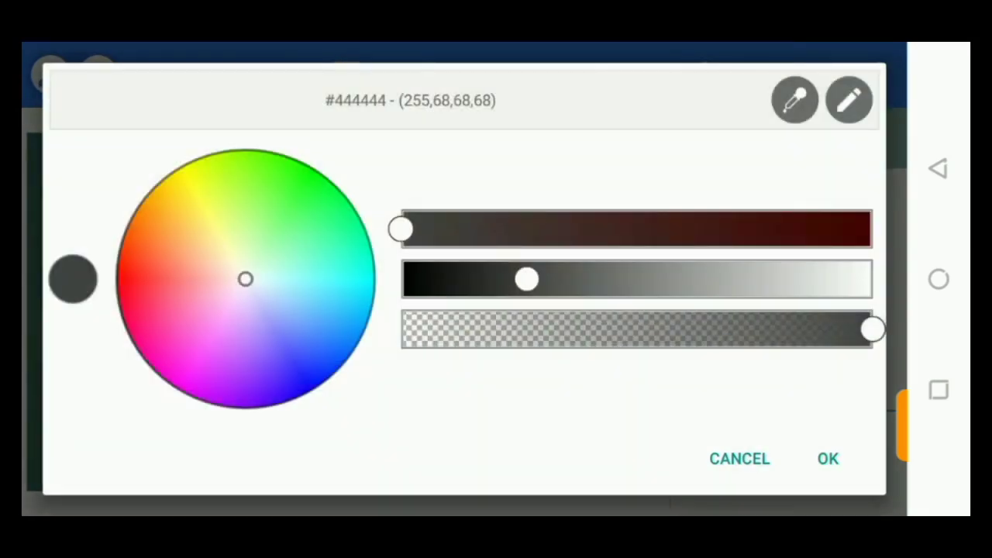
pyautogui.click(794, 100)
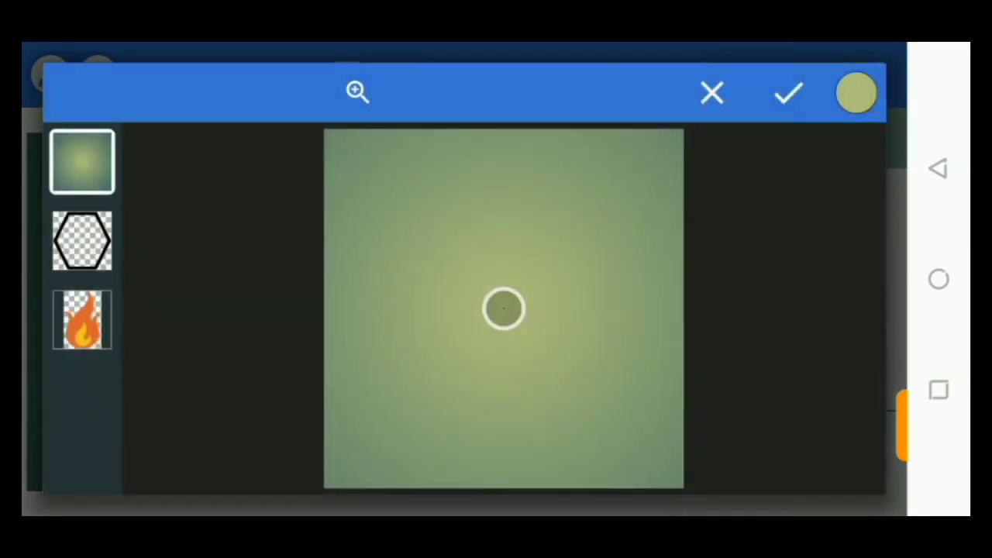
pyautogui.click(81, 320)
pyautogui.moveTo(504, 309)
pyautogui.mouseDown()
pyautogui.moveTo(509, 403)
pyautogui.moveTo(498, 411)
pyautogui.mouseUp()
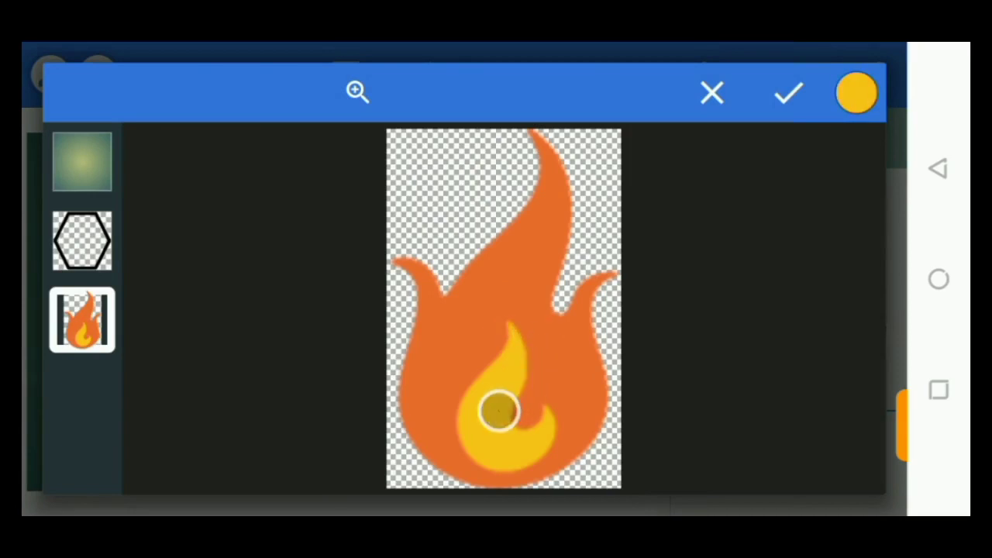
pyautogui.click(788, 93)
pyautogui.click(824, 464)
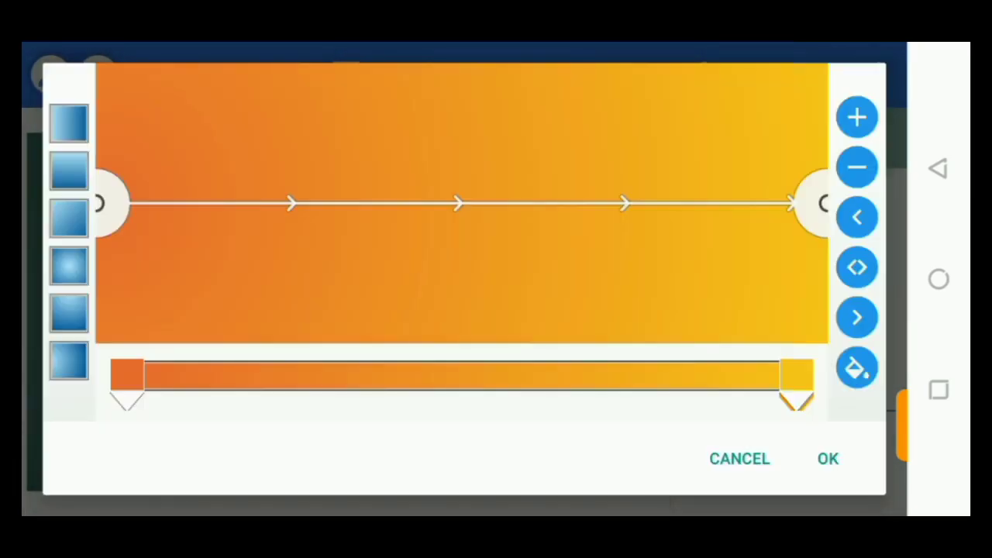
pyautogui.click(837, 459)
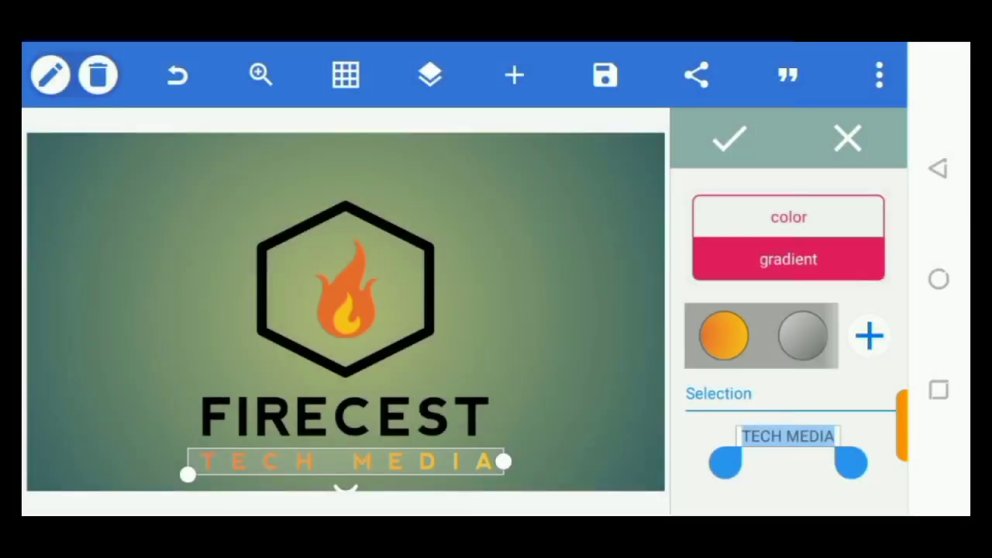
# Confirm TECH MEDIA's colour, then fill FIRECEST with the purple preset gradient
pyautogui.click(729, 140)
pyautogui.click(344, 418)
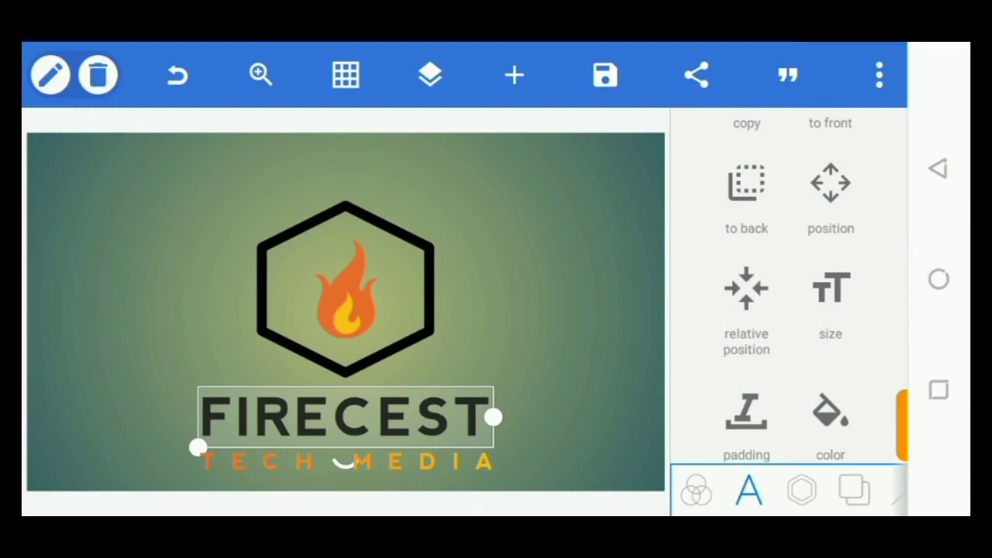
pyautogui.moveTo(856, 422); pyautogui.dragTo(917, 219)
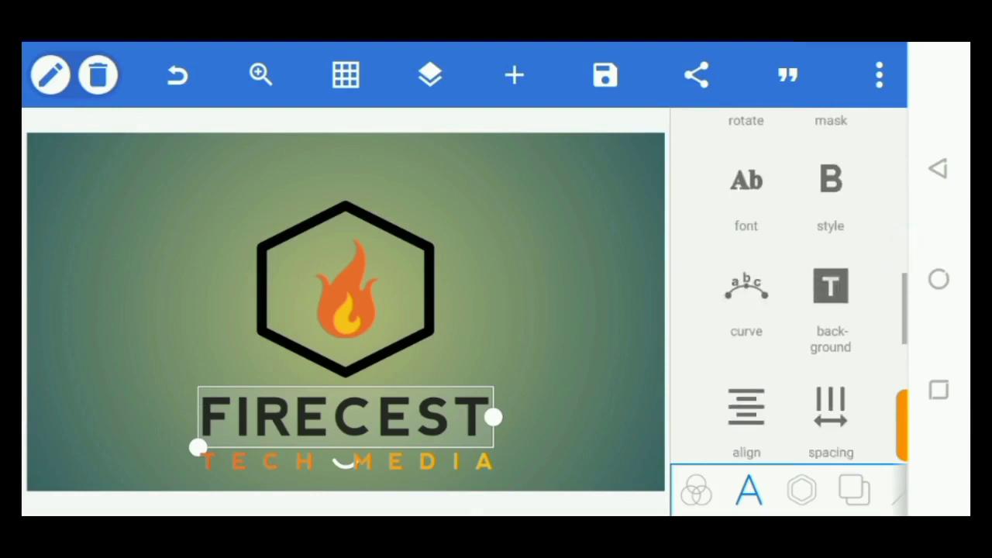
pyautogui.moveTo(845, 421)
pyautogui.mouseDown()
pyautogui.moveTo(911, 228)
pyautogui.moveTo(869, 343)
pyautogui.moveTo(871, 419)
pyautogui.mouseUp()
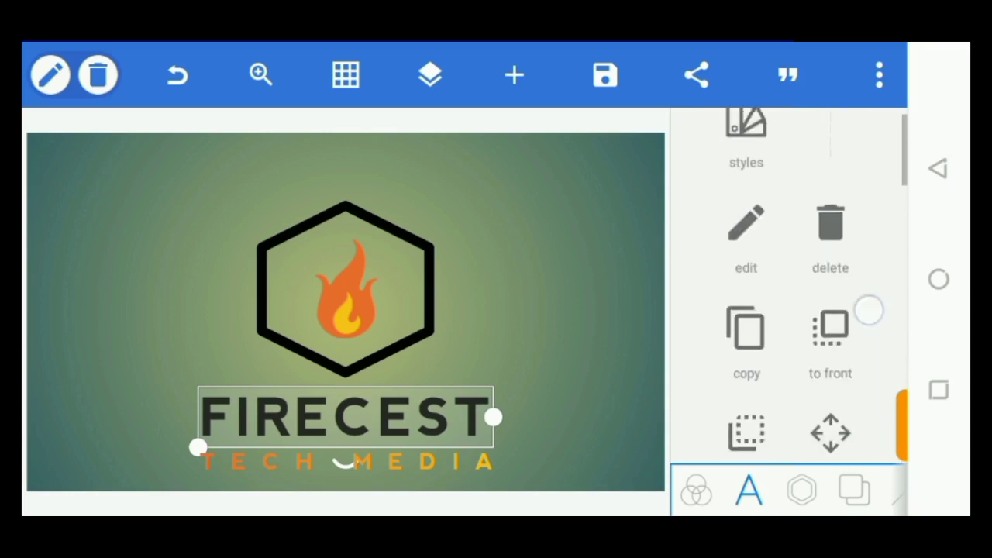
pyautogui.moveTo(868, 310)
pyautogui.mouseDown()
pyautogui.moveTo(853, 405)
pyautogui.moveTo(907, 247)
pyautogui.mouseUp()
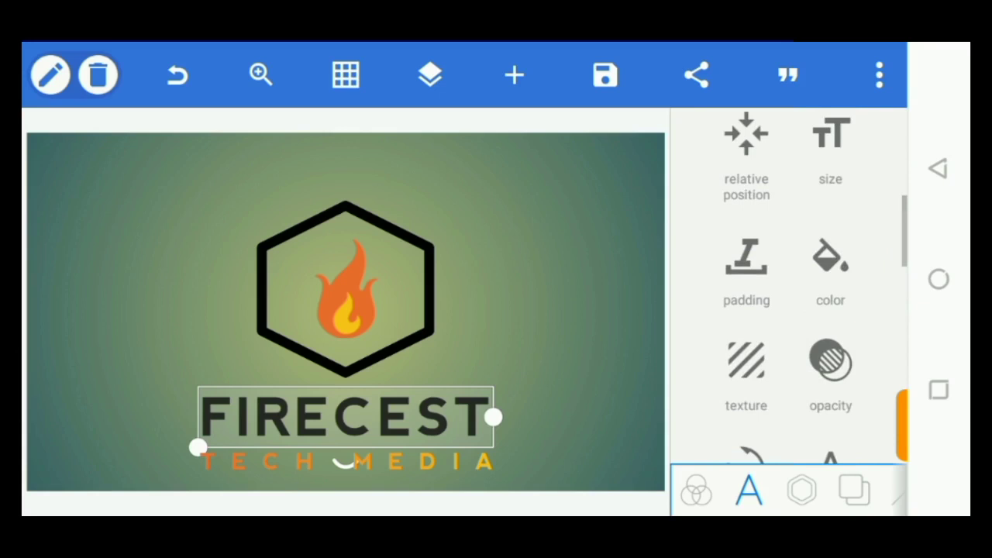
pyautogui.click(830, 264)
pyautogui.moveTo(821, 336); pyautogui.dragTo(697, 337)
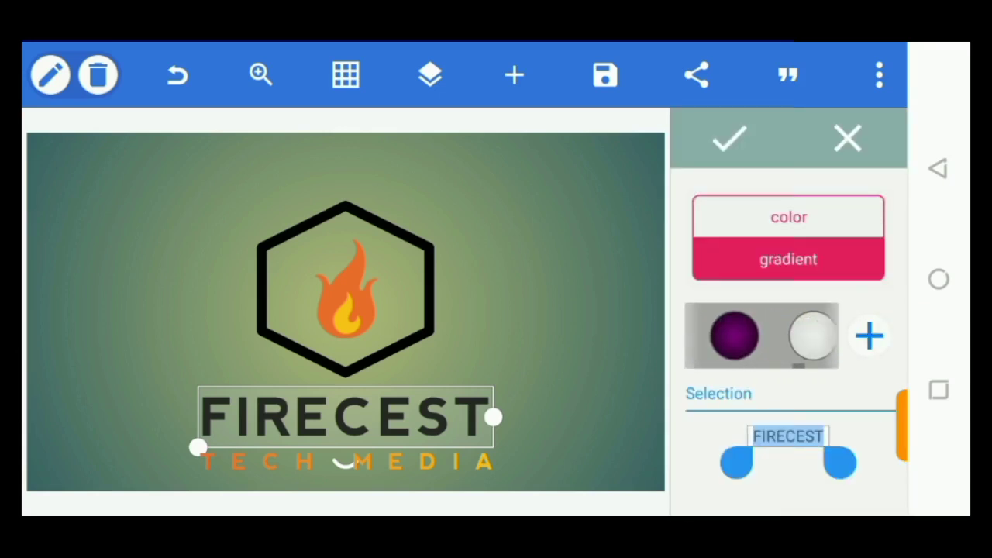
pyautogui.click(730, 335)
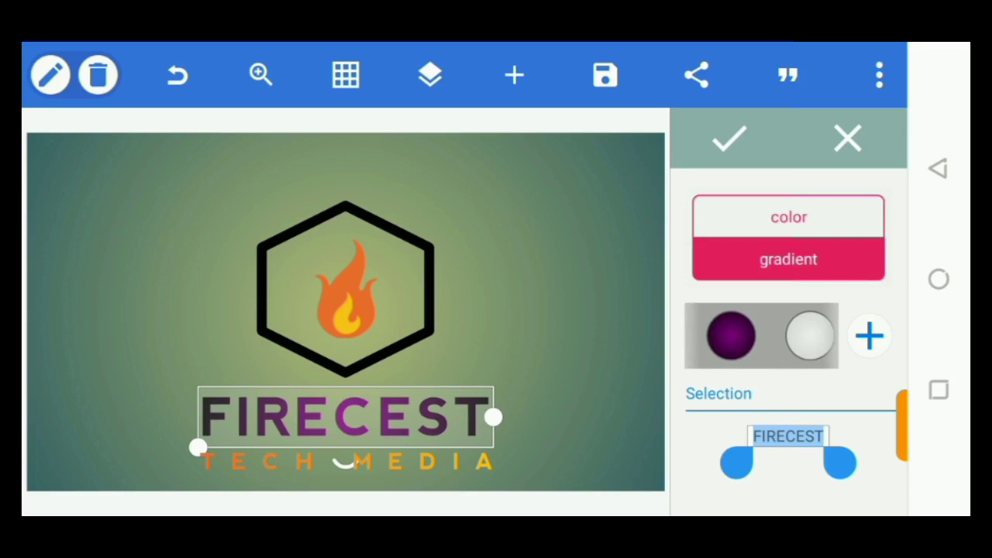
pyautogui.click(728, 139)
# Enable custom colour on the hexagon outline, apply the purple preset gradient, and deselect it
pyautogui.click(345, 286)
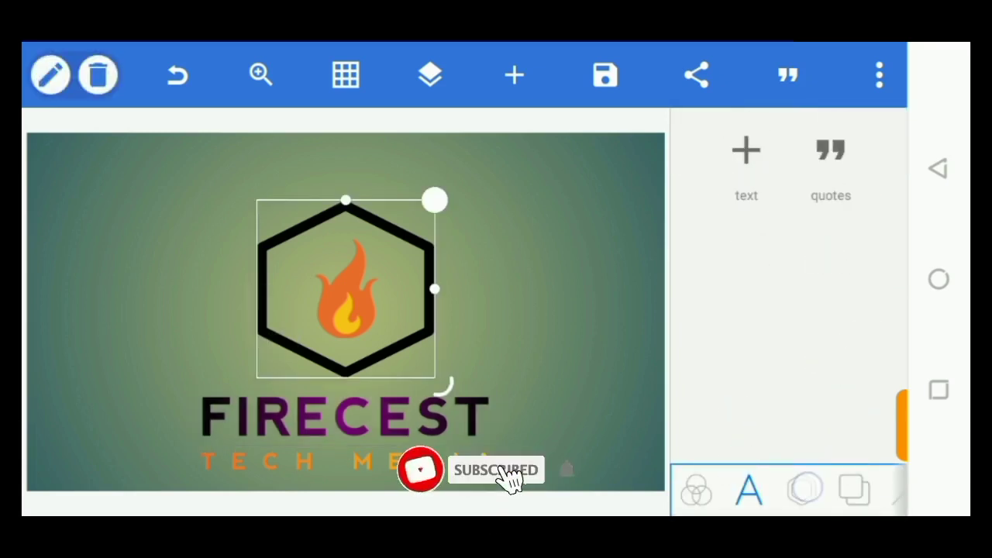
pyautogui.scroll(-5, 789, 303)
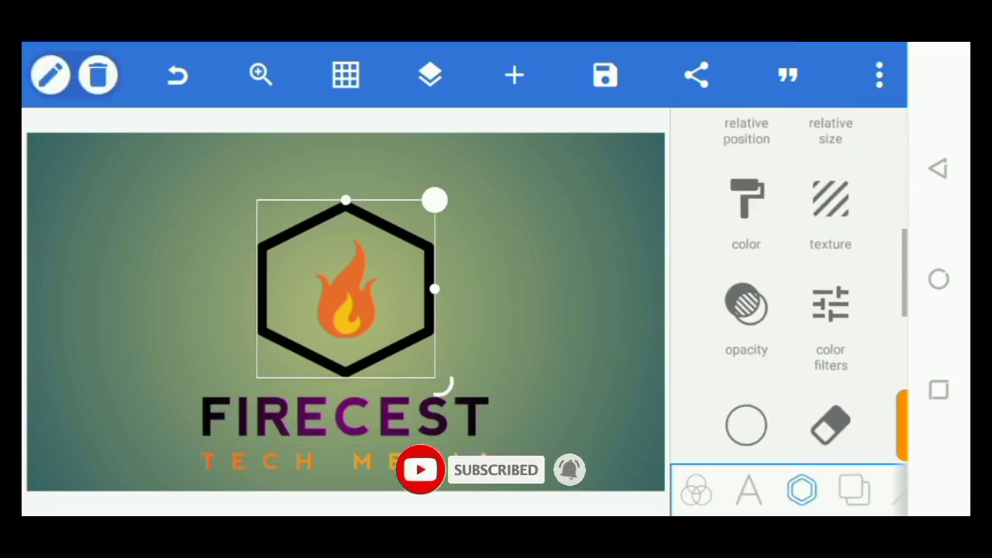
pyautogui.click(746, 200)
pyautogui.click(835, 203)
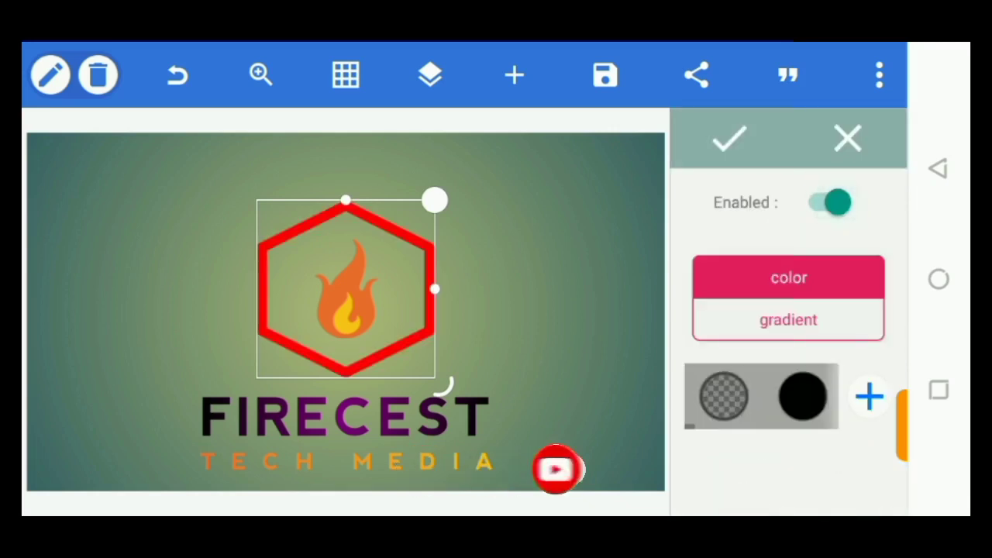
pyautogui.click(788, 319)
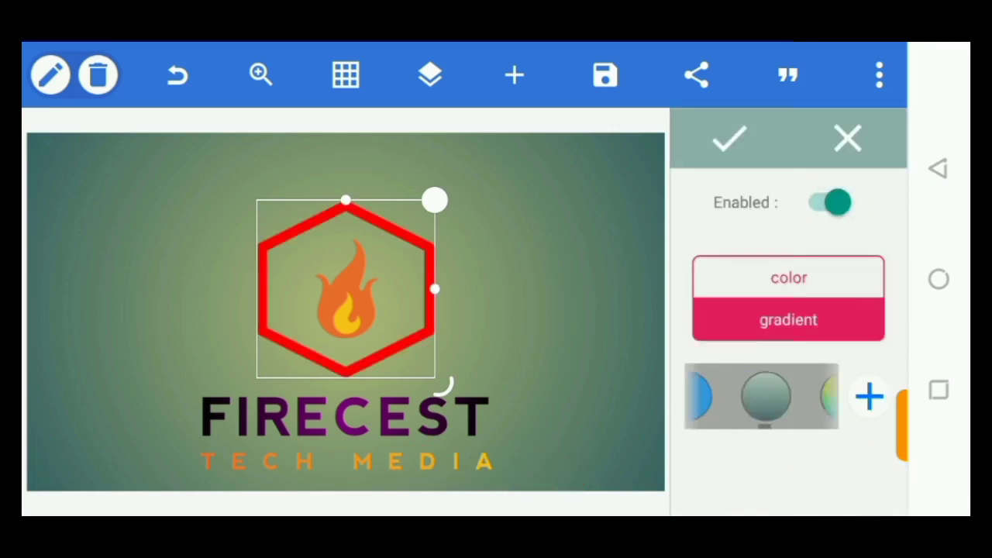
pyautogui.moveTo(806, 395); pyautogui.dragTo(721, 395)
pyautogui.click(723, 395)
pyautogui.click(744, 138)
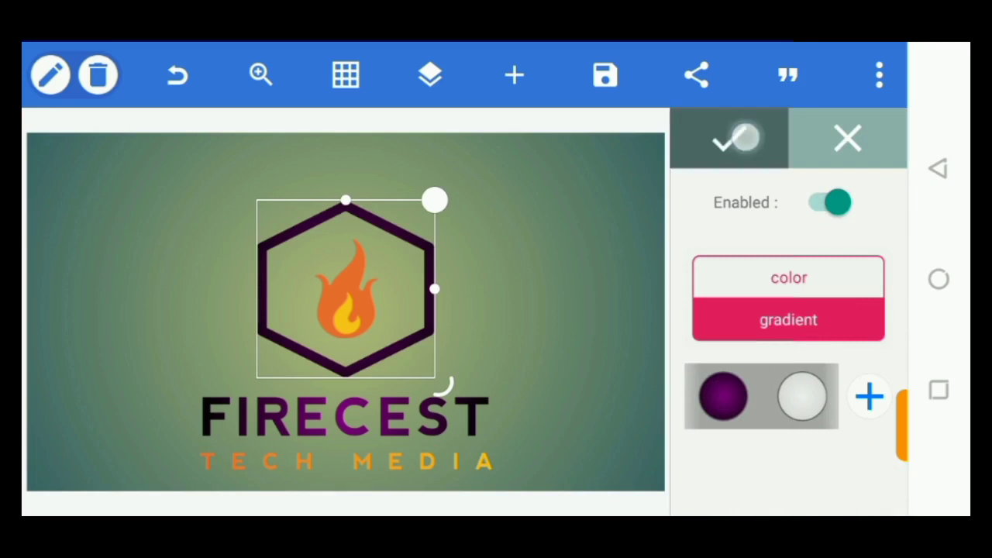
pyautogui.click(98, 284)
# Merge the flame, TECH MEDIA, FIRECEST and hexagon layers into one object
pyautogui.click(430, 75)
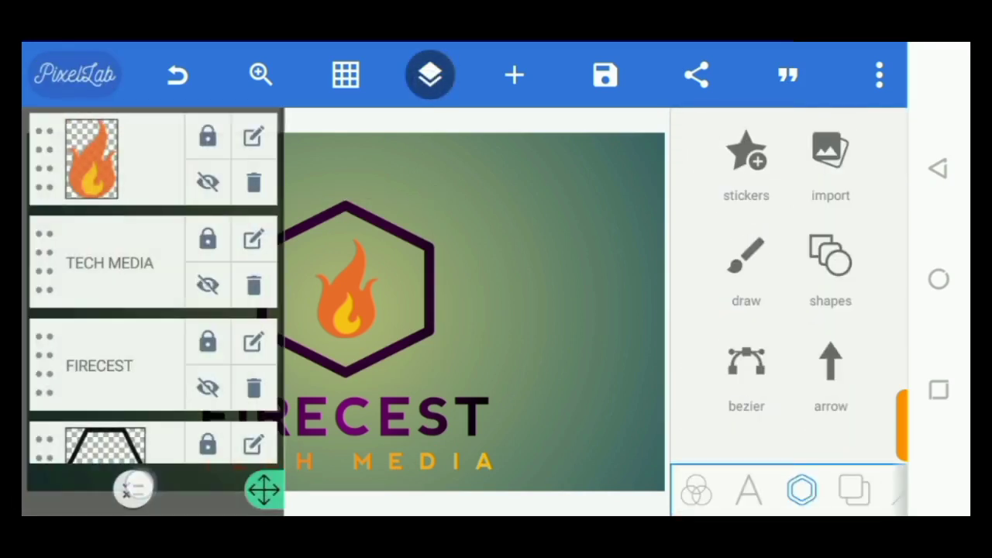
pyautogui.click(133, 488)
pyautogui.click(231, 158)
pyautogui.click(231, 262)
pyautogui.click(231, 361)
pyautogui.moveTo(99, 279); pyautogui.dragTo(99, 217)
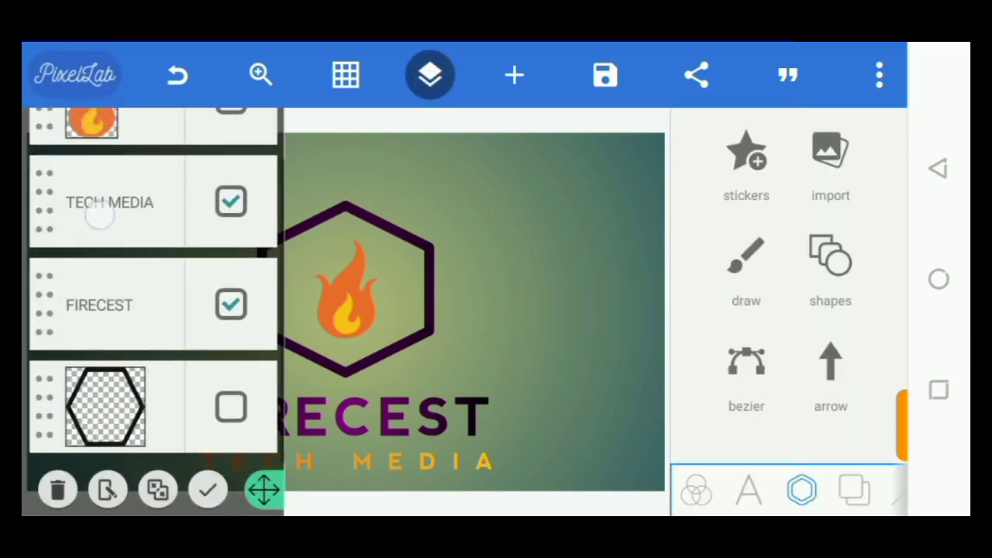
pyautogui.click(230, 406)
pyautogui.click(158, 488)
pyautogui.click(679, 346)
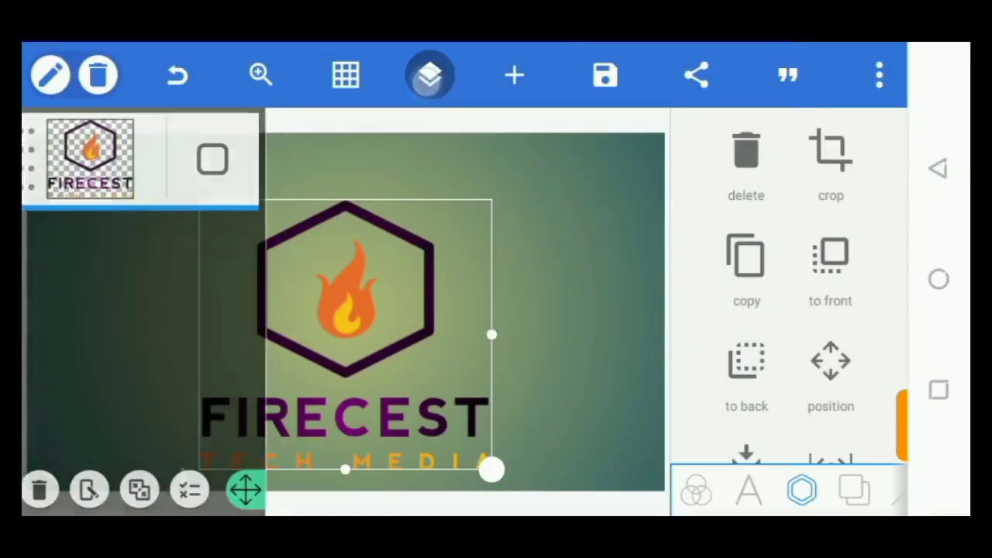
pyautogui.click(430, 74)
# Shift the merged logo slightly up and left on the canvas
pyautogui.moveTo(491, 468)
pyautogui.mouseDown()
pyautogui.moveTo(496, 459)
pyautogui.moveTo(455, 436)
pyautogui.mouseUp()
pyautogui.moveTo(248, 348); pyautogui.dragTo(229, 331)
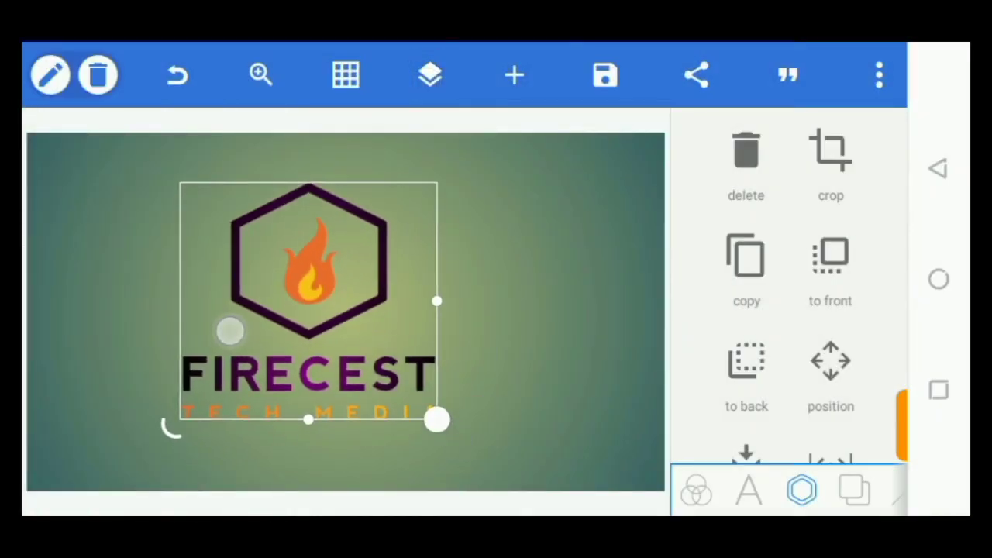
pyautogui.click(860, 489)
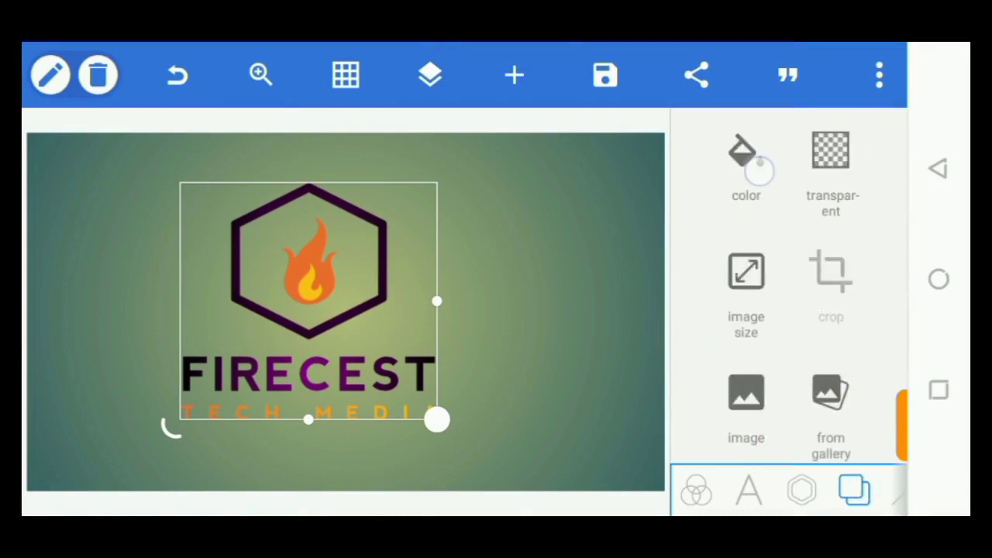
# Create a new custom background gradient with its centre moved to the top-left corner
pyautogui.click(760, 169)
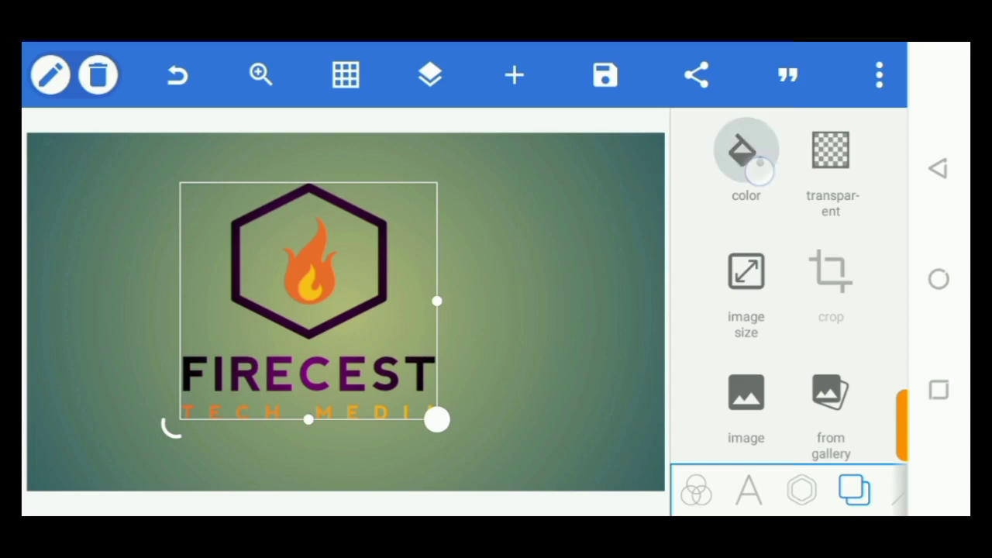
pyautogui.click(821, 329)
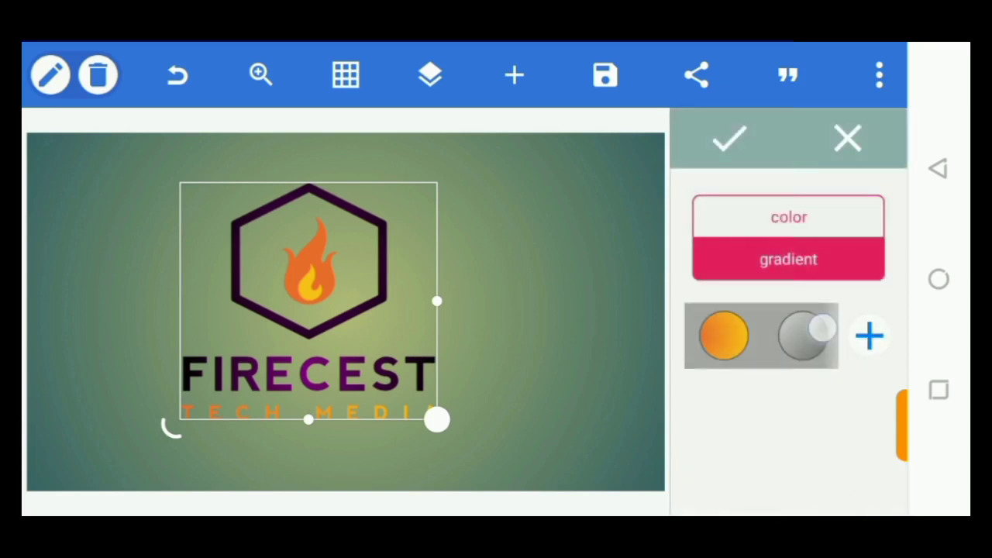
pyautogui.moveTo(822, 329)
pyautogui.mouseDown()
pyautogui.moveTo(644, 416)
pyautogui.moveTo(811, 432)
pyautogui.mouseUp()
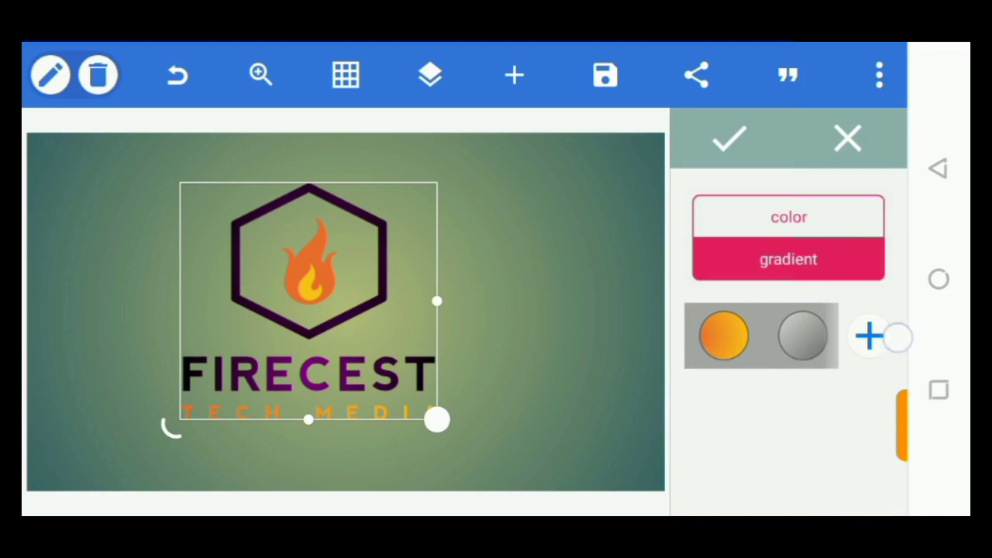
pyautogui.click(870, 335)
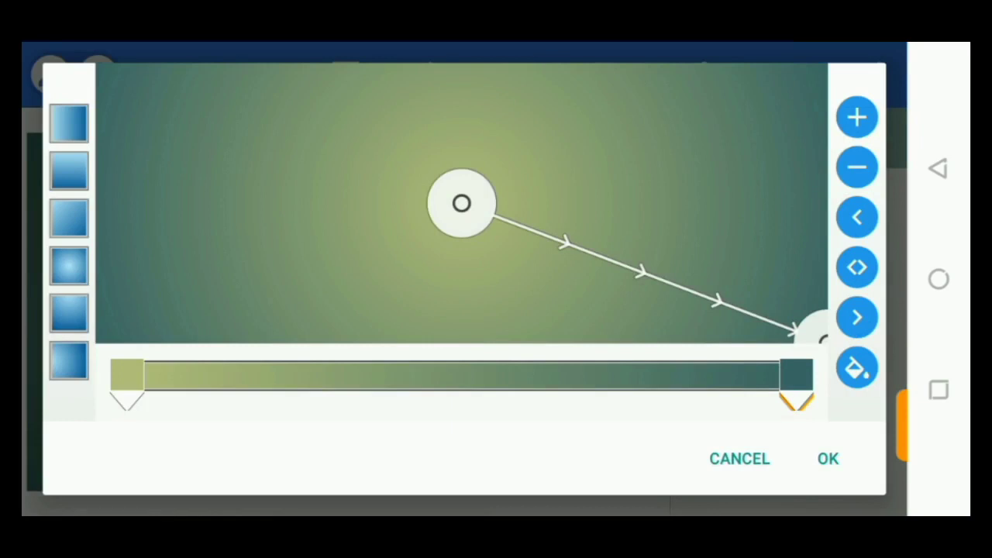
pyautogui.moveTo(461, 203)
pyautogui.mouseDown()
pyautogui.moveTo(306, 182)
pyautogui.moveTo(142, 111)
pyautogui.moveTo(66, 45)
pyautogui.mouseUp()
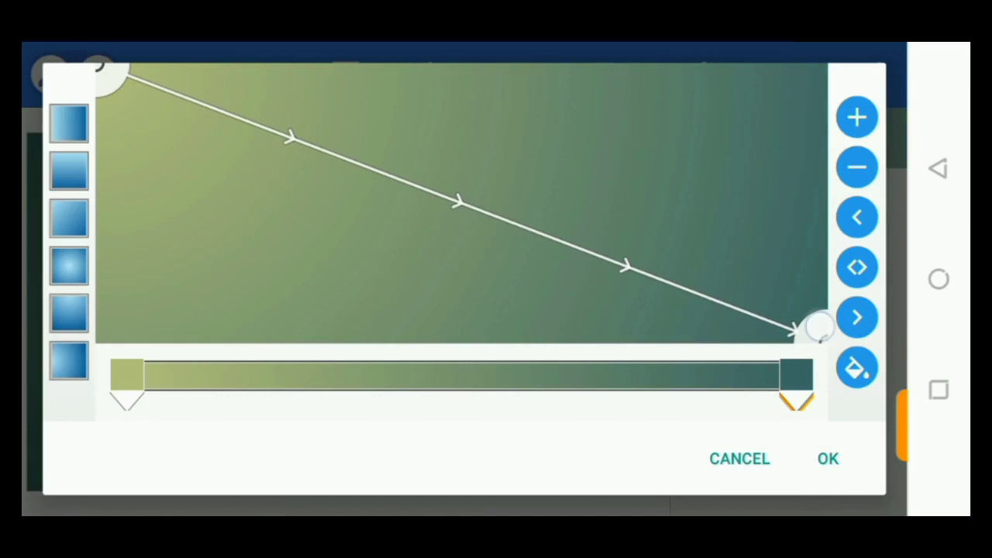
# Set the gradient's left start stop to a pale cream colour
pyautogui.click(126, 372)
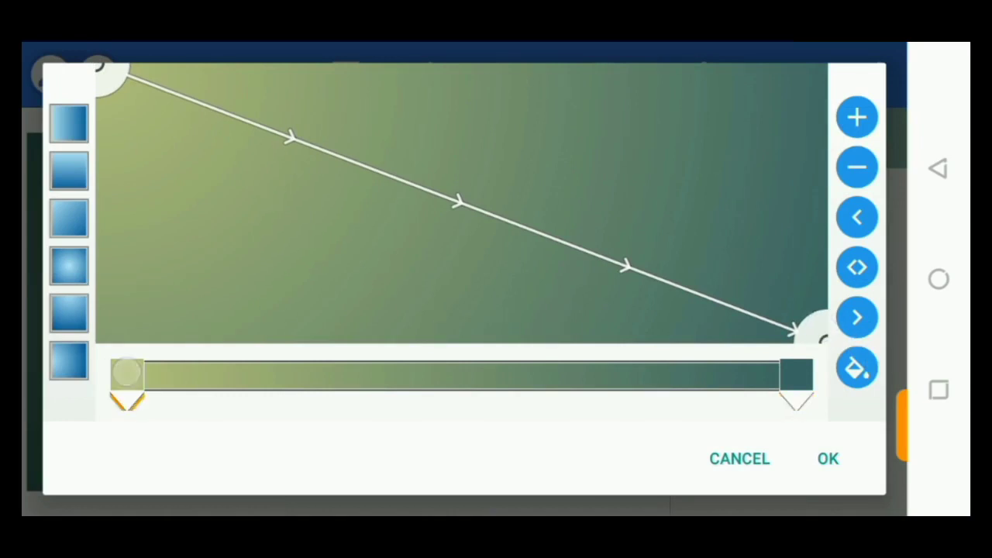
pyautogui.click(859, 370)
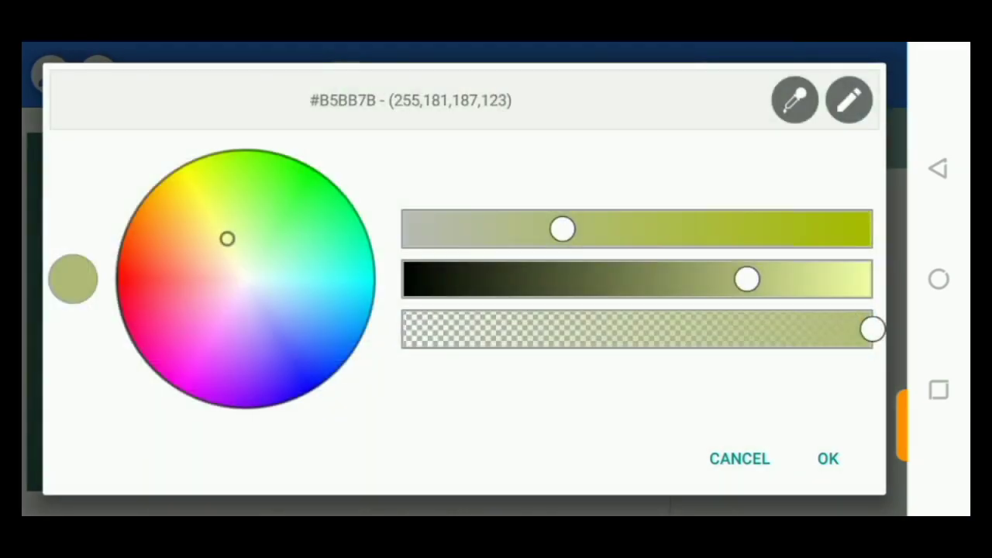
pyautogui.moveTo(748, 279)
pyautogui.mouseDown()
pyautogui.moveTo(826, 332)
pyautogui.moveTo(852, 332)
pyautogui.mouseUp()
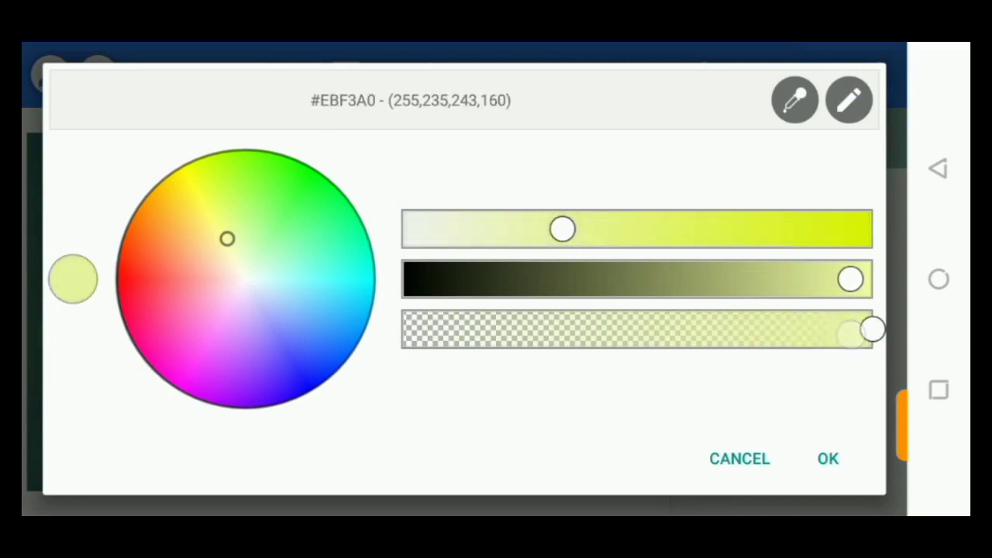
pyautogui.moveTo(562, 228); pyautogui.dragTo(476, 279)
pyautogui.click(852, 280)
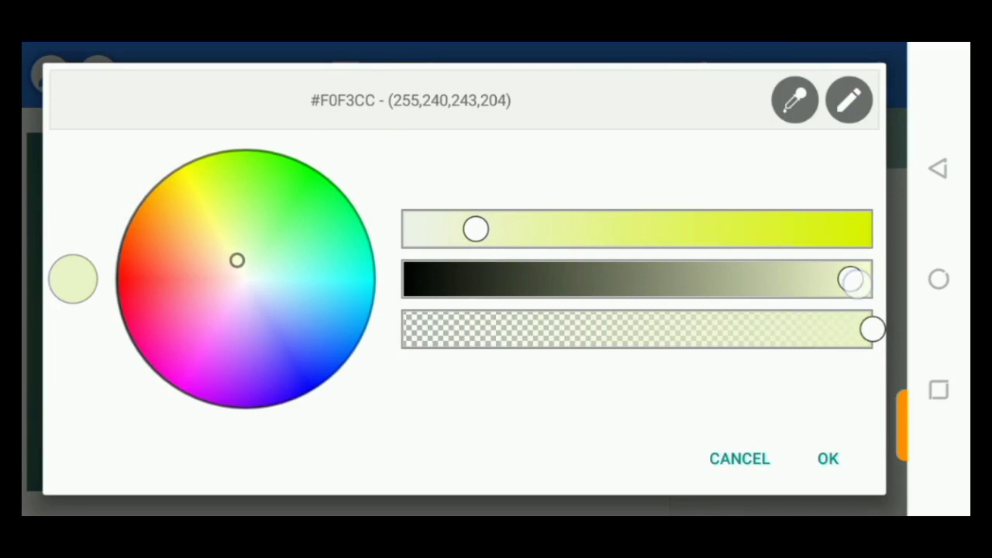
pyautogui.moveTo(852, 280); pyautogui.dragTo(835, 281)
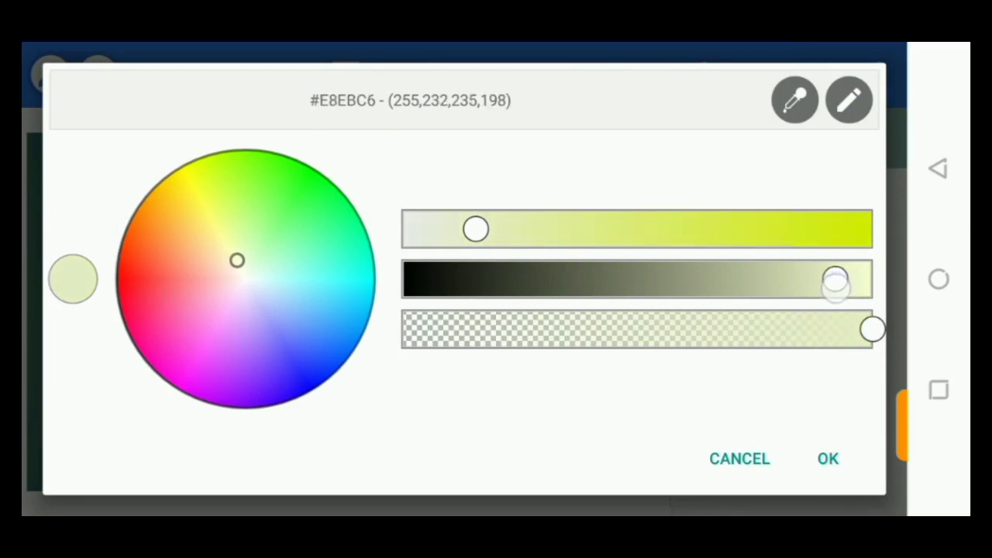
pyautogui.click(220, 266)
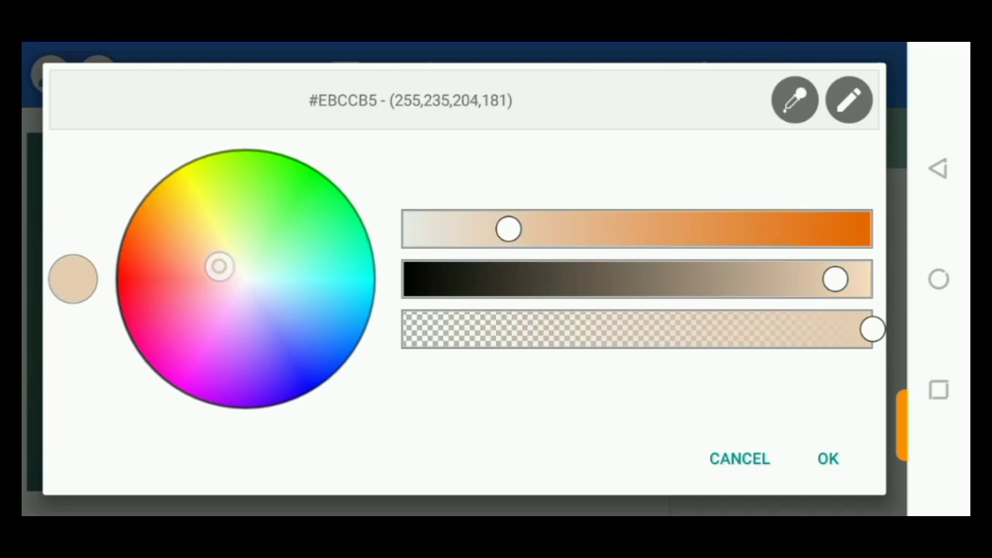
pyautogui.moveTo(219, 266); pyautogui.dragTo(217, 268)
pyautogui.moveTo(511, 228)
pyautogui.mouseDown()
pyautogui.moveTo(459, 284)
pyautogui.moveTo(442, 333)
pyautogui.mouseUp()
pyautogui.moveTo(835, 281)
pyautogui.mouseDown()
pyautogui.moveTo(859, 292)
pyautogui.moveTo(865, 281)
pyautogui.mouseUp()
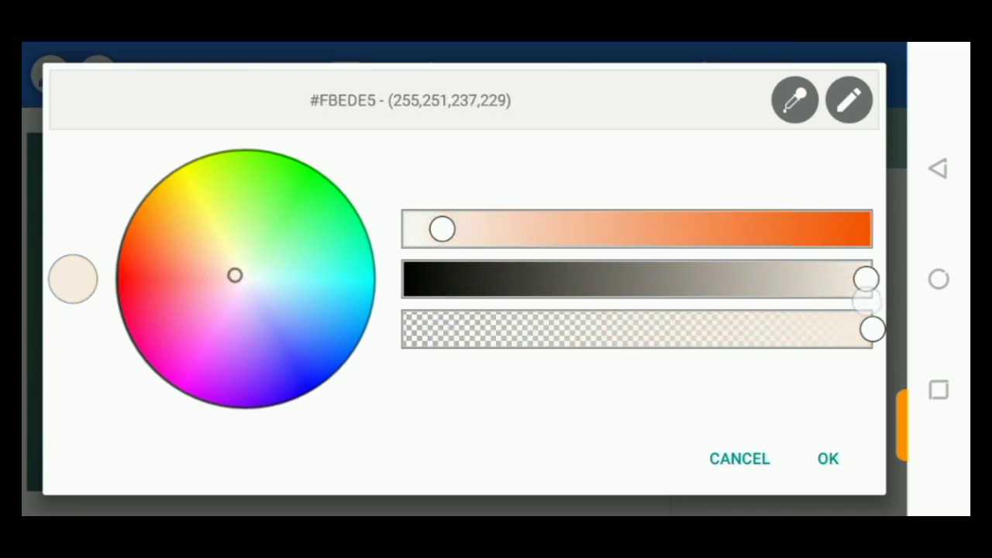
pyautogui.moveTo(444, 242); pyautogui.dragTo(445, 240)
pyautogui.click(830, 457)
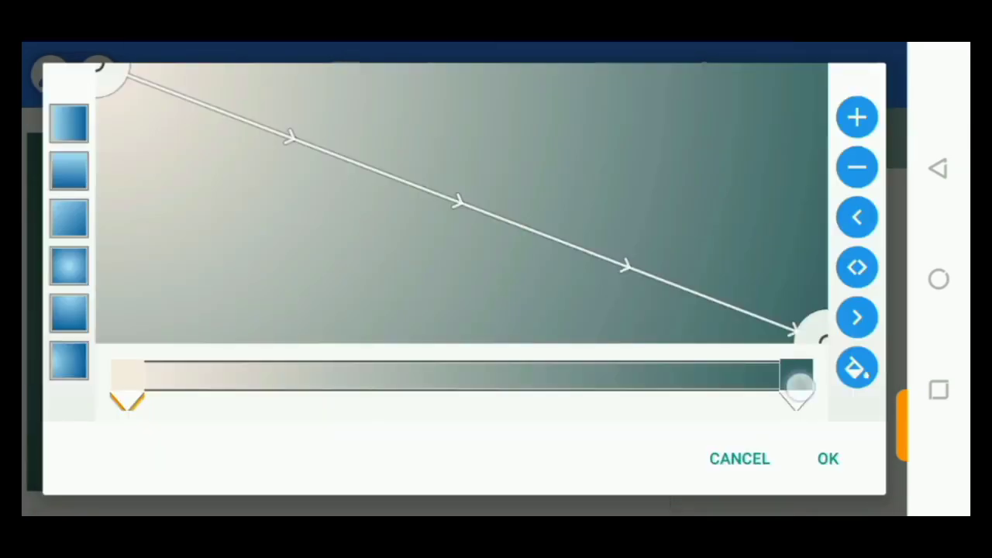
# Set the right end stop to light grey and apply the gradient to the background
pyautogui.click(798, 383)
pyautogui.click(856, 368)
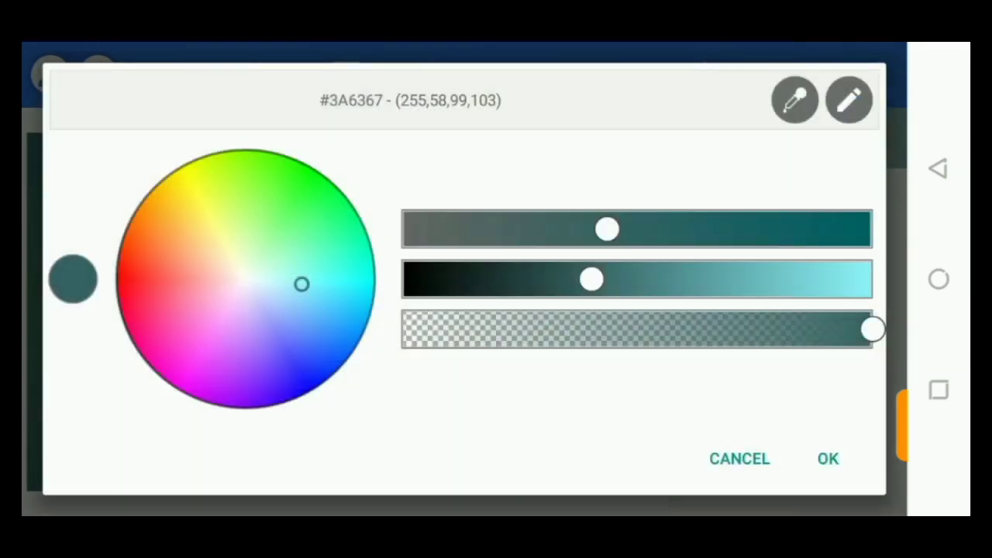
pyautogui.moveTo(591, 279)
pyautogui.mouseDown()
pyautogui.moveTo(790, 354)
pyautogui.moveTo(835, 356)
pyautogui.mouseUp()
pyautogui.moveTo(606, 228); pyautogui.dragTo(401, 276)
pyautogui.moveTo(850, 281)
pyautogui.mouseDown()
pyautogui.moveTo(868, 279)
pyautogui.moveTo(836, 279)
pyautogui.mouseUp()
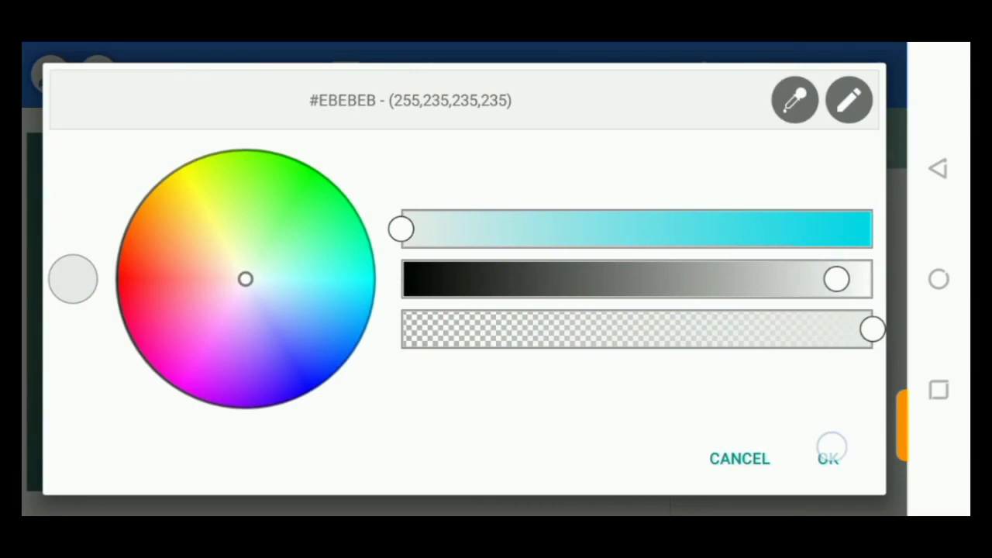
pyautogui.click(829, 449)
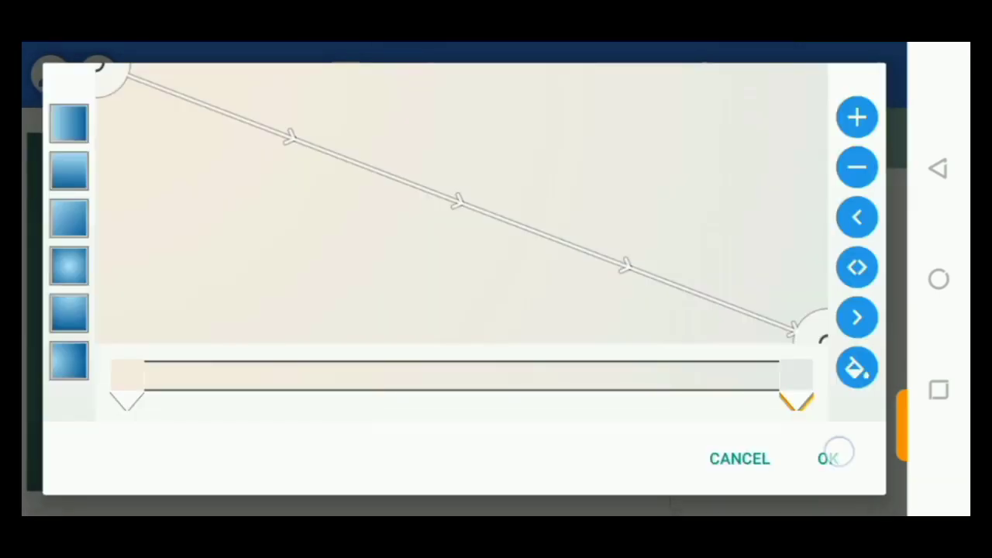
pyautogui.click(837, 451)
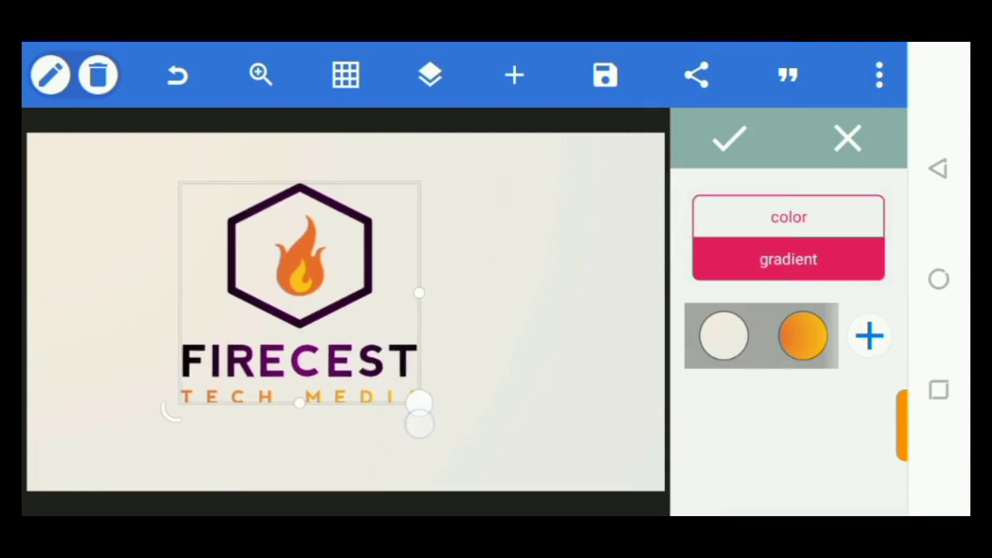
# Move the logo right and down toward the canvas centre
pyautogui.moveTo(418, 401); pyautogui.dragTo(457, 427)
pyautogui.click(748, 143)
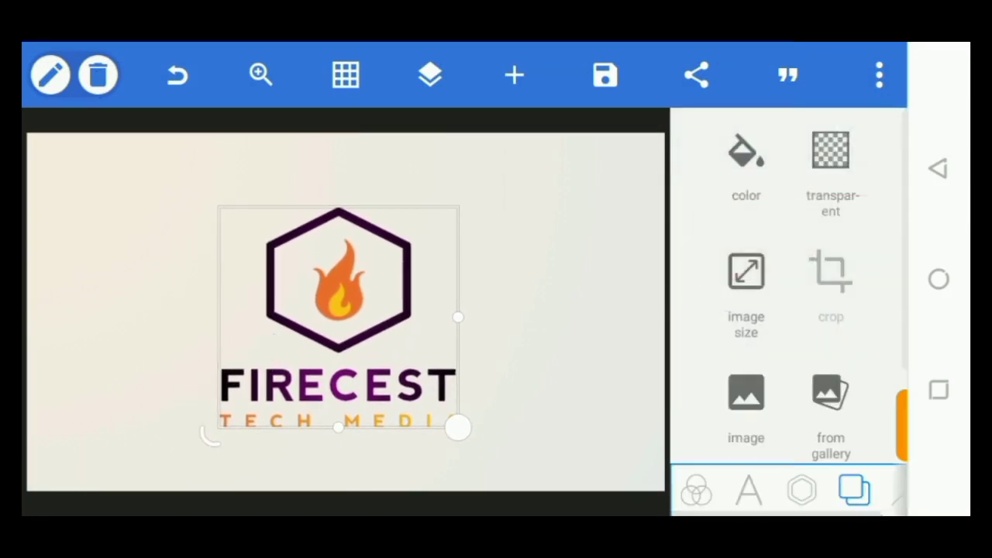
pyautogui.click(802, 489)
pyautogui.moveTo(859, 404); pyautogui.dragTo(862, 346)
pyautogui.scroll(-3, 861, 346)
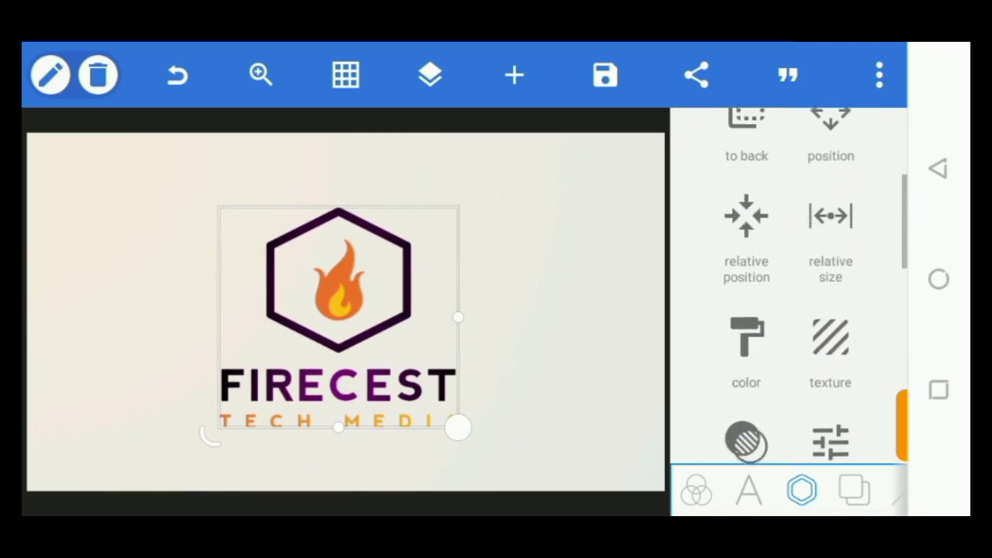
pyautogui.scroll(-5, 854, 422)
pyautogui.scroll(-5, 854, 422)
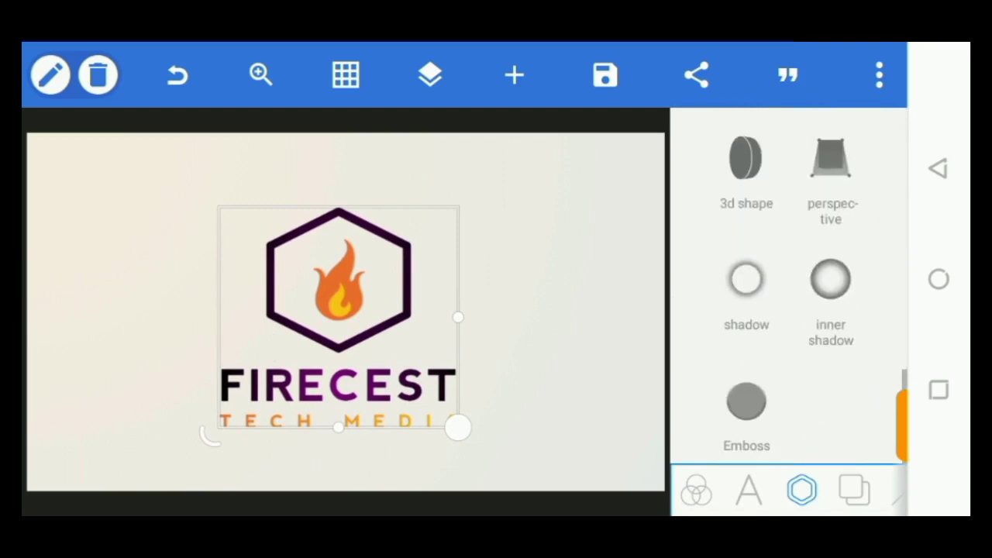
# Enable Emboss on the logo with Bevel 100, Specular Hardness 55 and Intensity 86
pyautogui.click(746, 401)
pyautogui.click(821, 202)
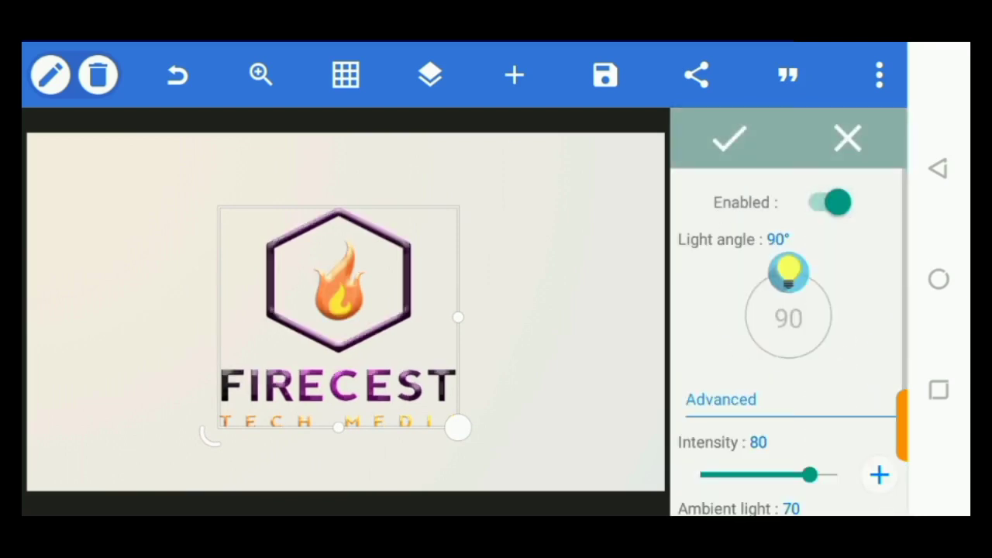
pyautogui.moveTo(788, 271); pyautogui.dragTo(873, 268)
pyautogui.moveTo(832, 416)
pyautogui.mouseDown()
pyautogui.moveTo(877, 291)
pyautogui.moveTo(876, 219)
pyautogui.mouseUp()
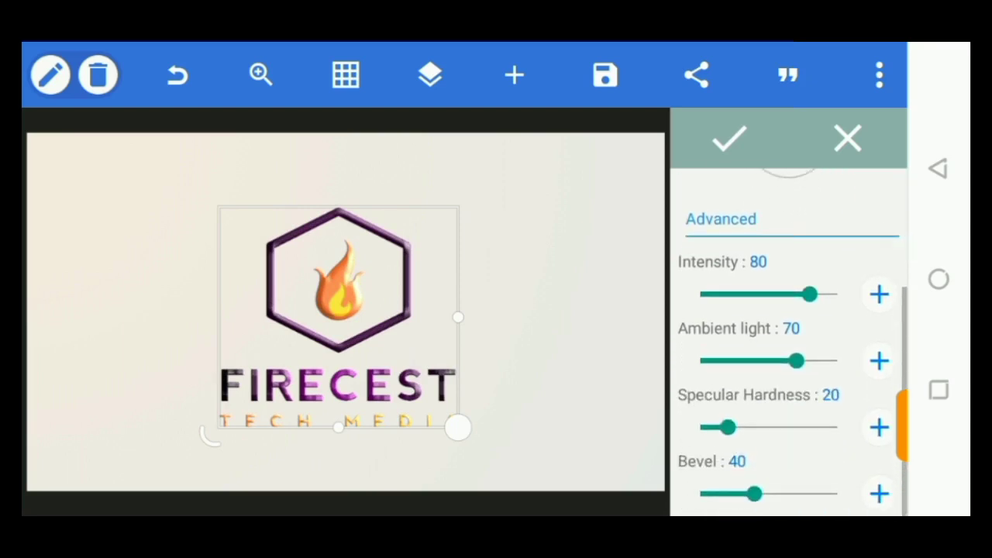
pyautogui.moveTo(763, 492); pyautogui.dragTo(901, 494)
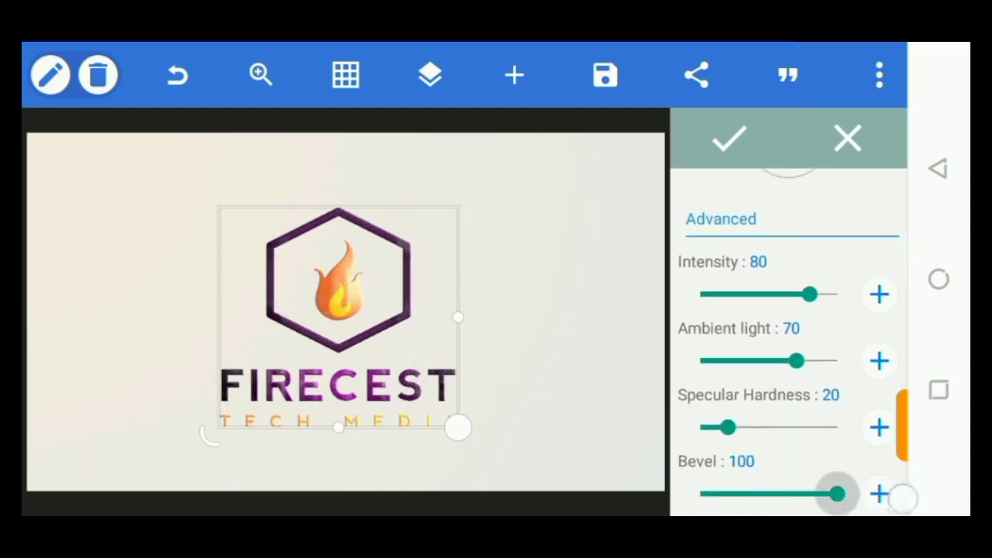
pyautogui.moveTo(729, 427); pyautogui.dragTo(790, 464)
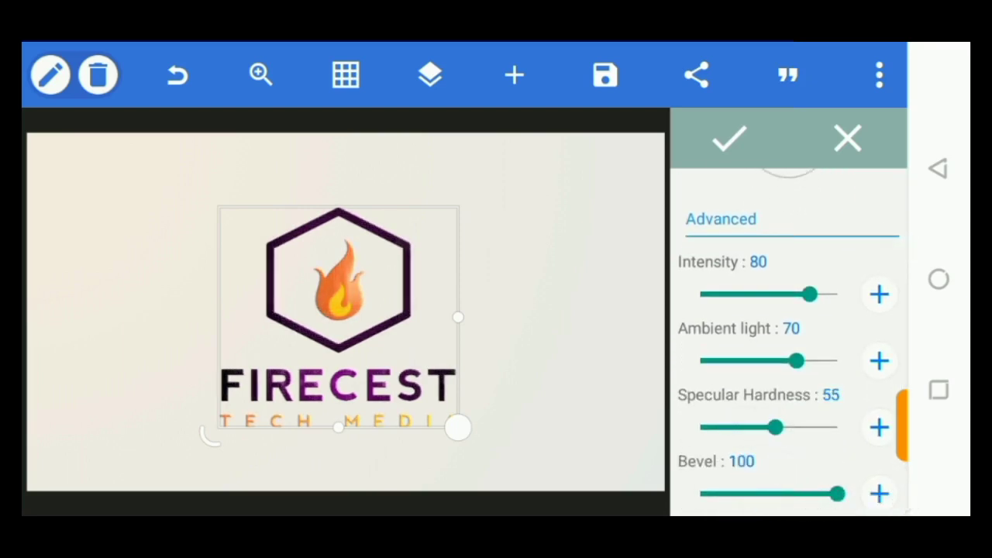
pyautogui.moveTo(817, 293); pyautogui.dragTo(824, 295)
pyautogui.click(750, 141)
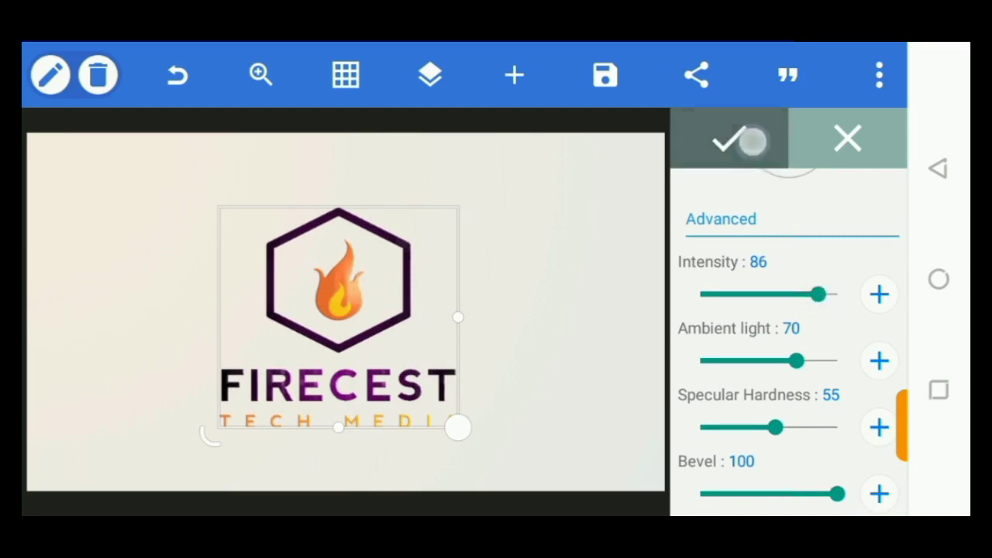
# Shrink the embossed logo slightly
pyautogui.scroll(3, 788, 287)
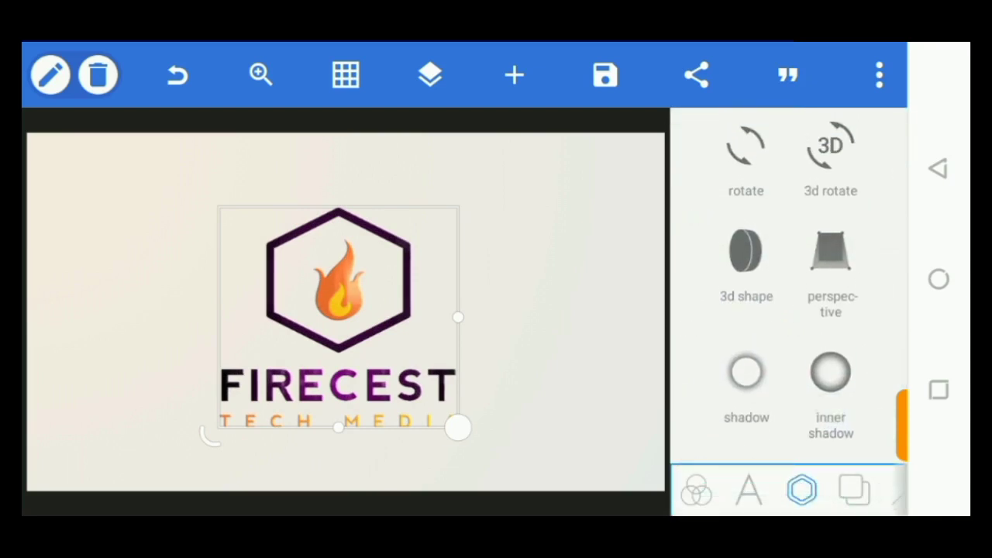
pyautogui.moveTo(457, 427); pyautogui.dragTo(470, 440)
pyautogui.click(759, 253)
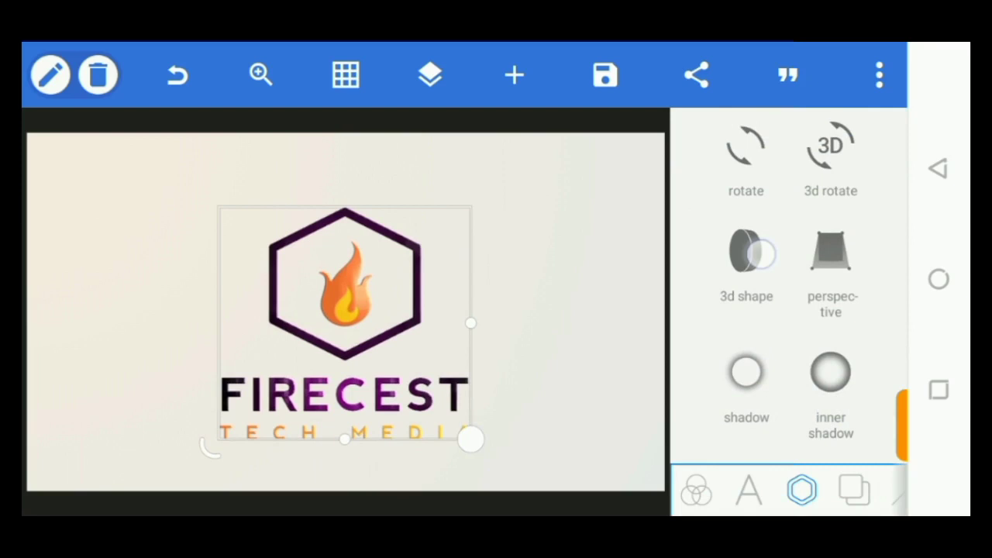
# Enable 3D shape on the logo with depth 3 and a gradient depth colour
pyautogui.click(833, 203)
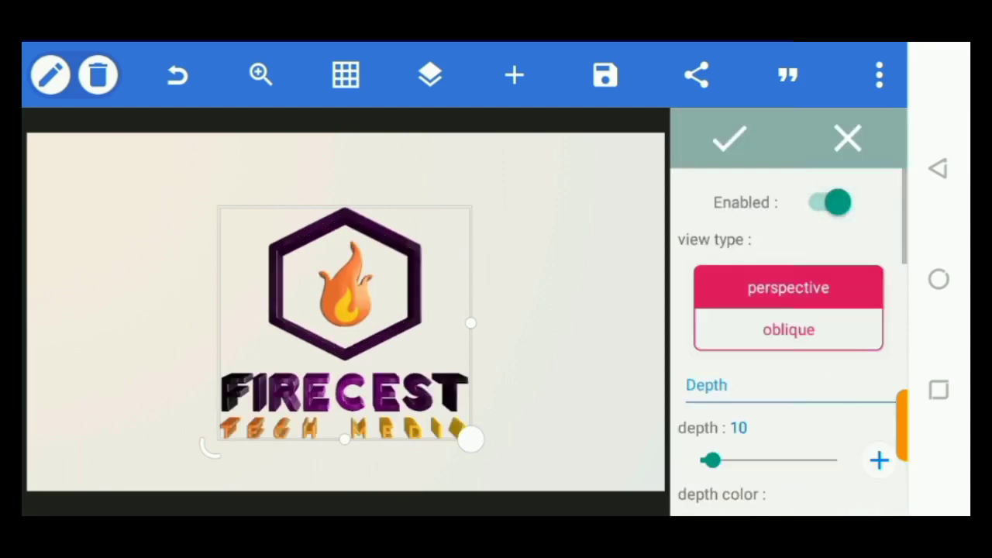
pyautogui.scroll(-3, 830, 401)
pyautogui.moveTo(711, 337); pyautogui.dragTo(700, 337)
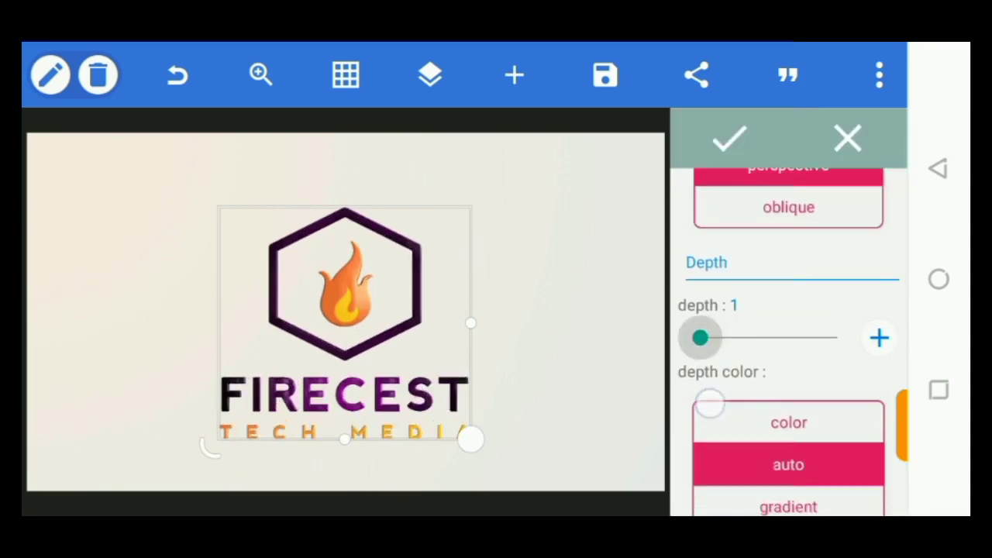
pyautogui.click(878, 335)
pyautogui.scroll(-1, 831, 362)
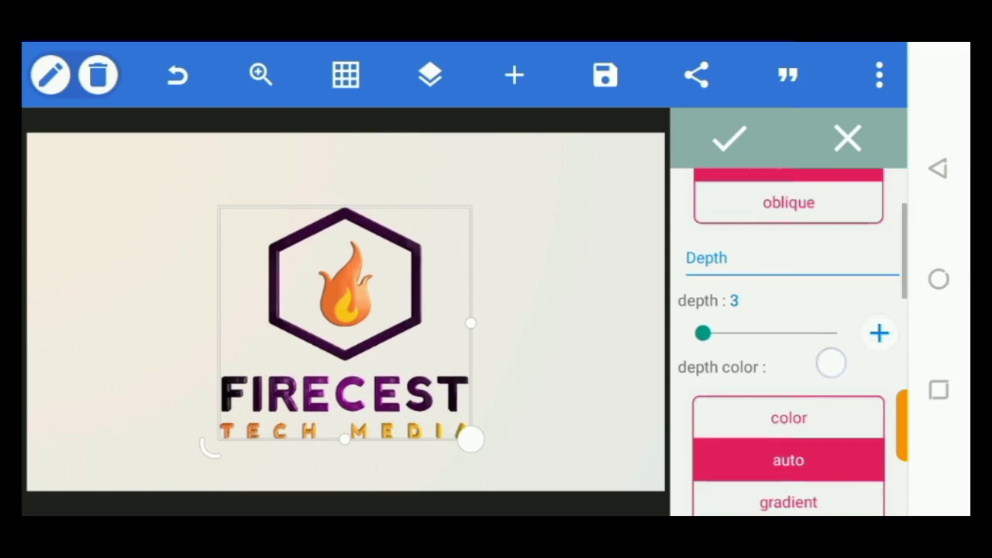
pyautogui.scroll(-3, 830, 362)
pyautogui.scroll(2, 827, 416)
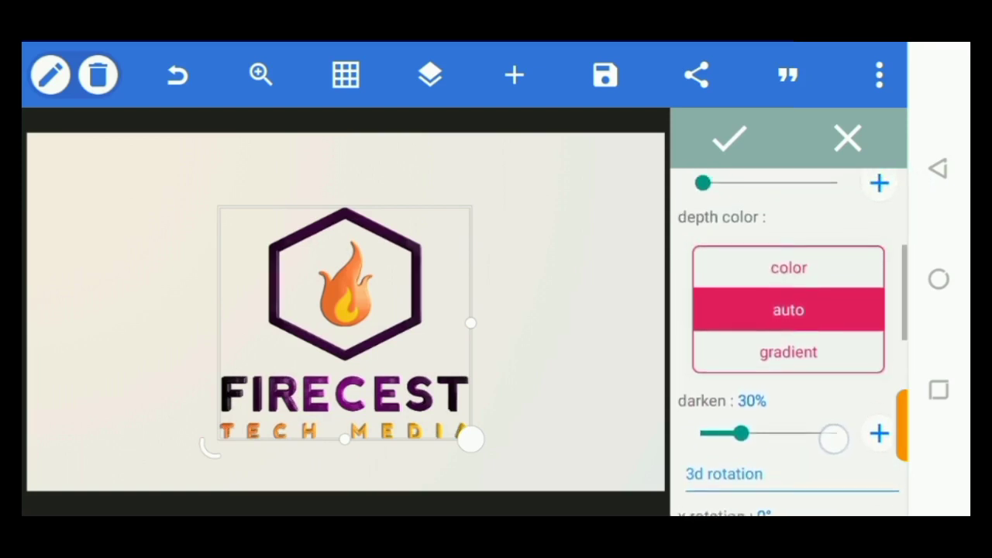
pyautogui.scroll(1, 834, 438)
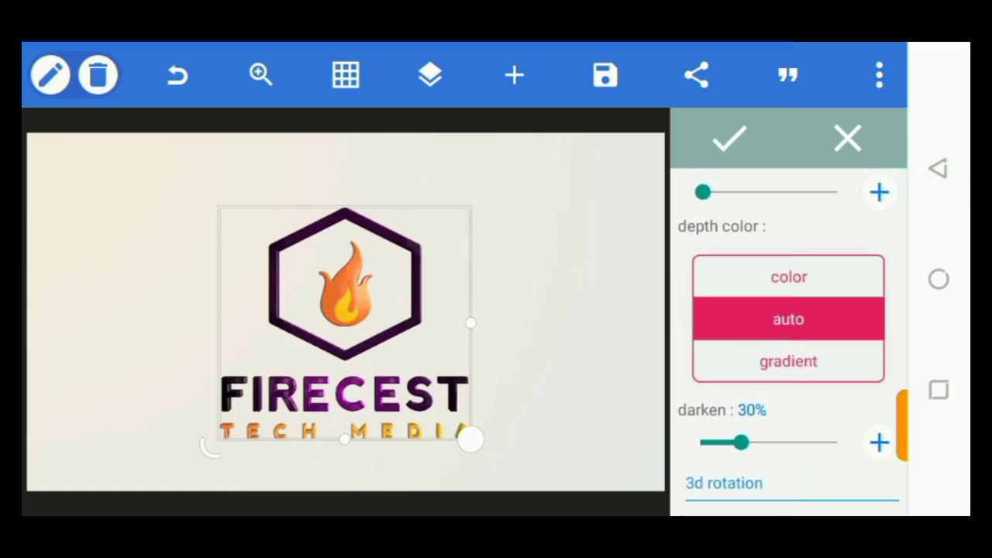
pyautogui.click(812, 374)
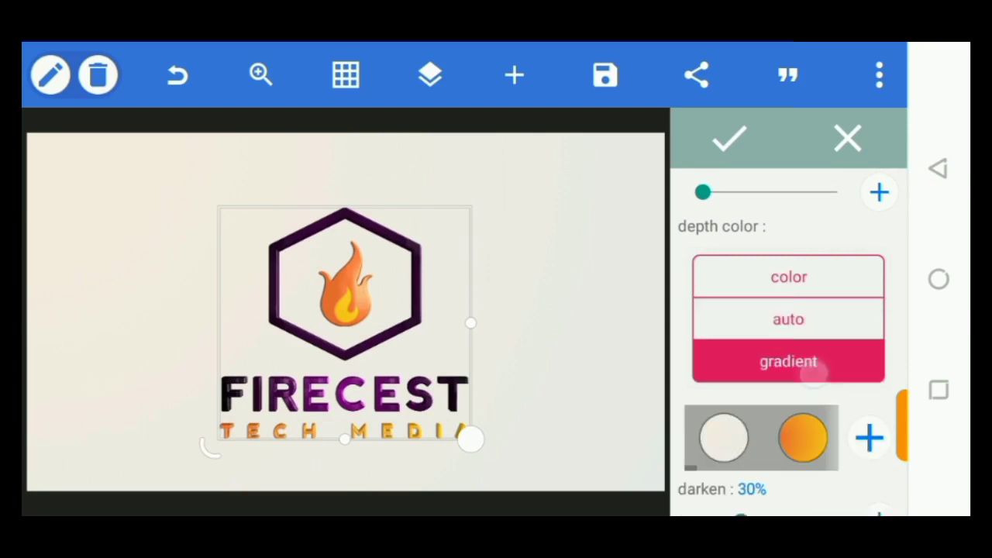
pyautogui.click(736, 438)
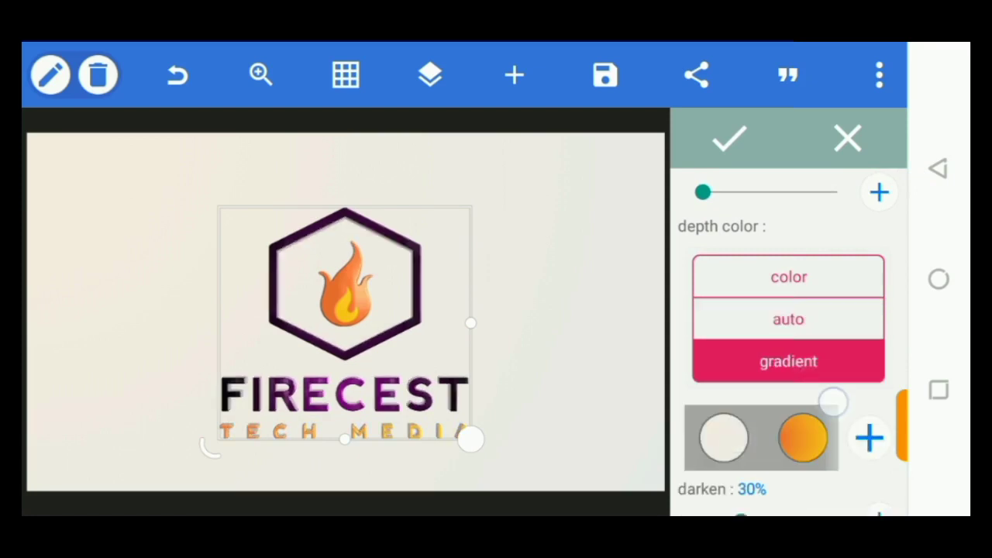
pyautogui.moveTo(833, 401); pyautogui.dragTo(852, 251)
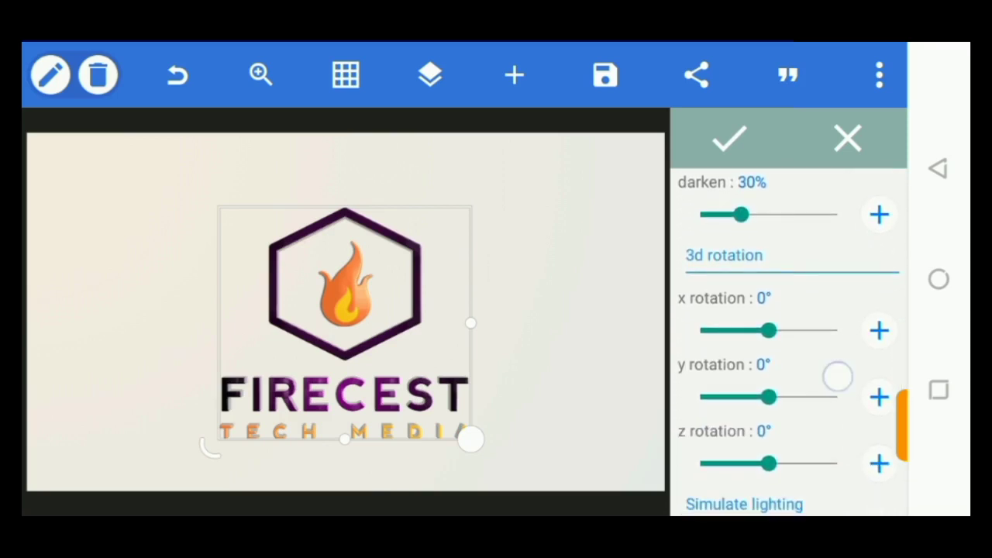
pyautogui.moveTo(838, 375); pyautogui.dragTo(849, 326)
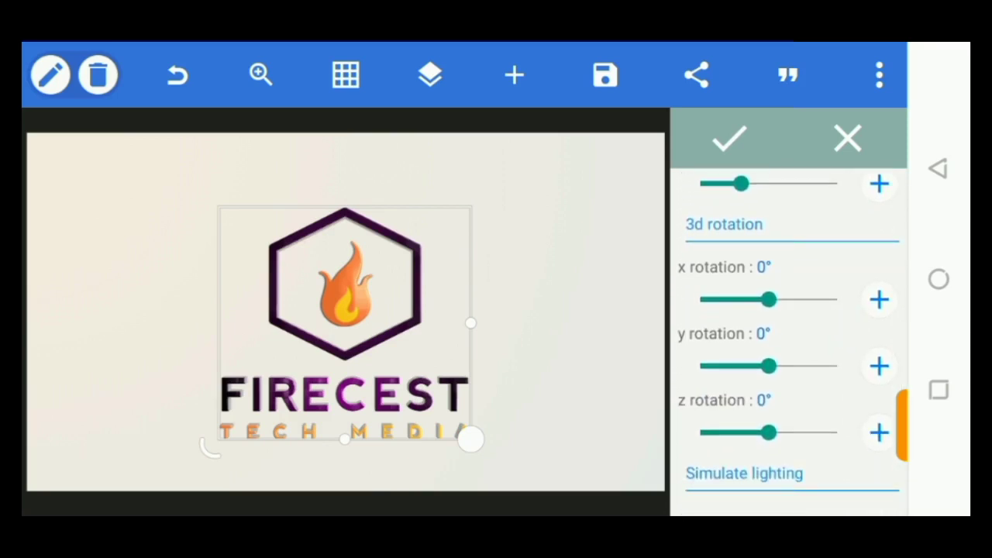
# Rotate the 3D logo to 35° on x and 20° on y
pyautogui.click(770, 299)
pyautogui.moveTo(773, 299); pyautogui.dragTo(798, 325)
pyautogui.click(883, 298)
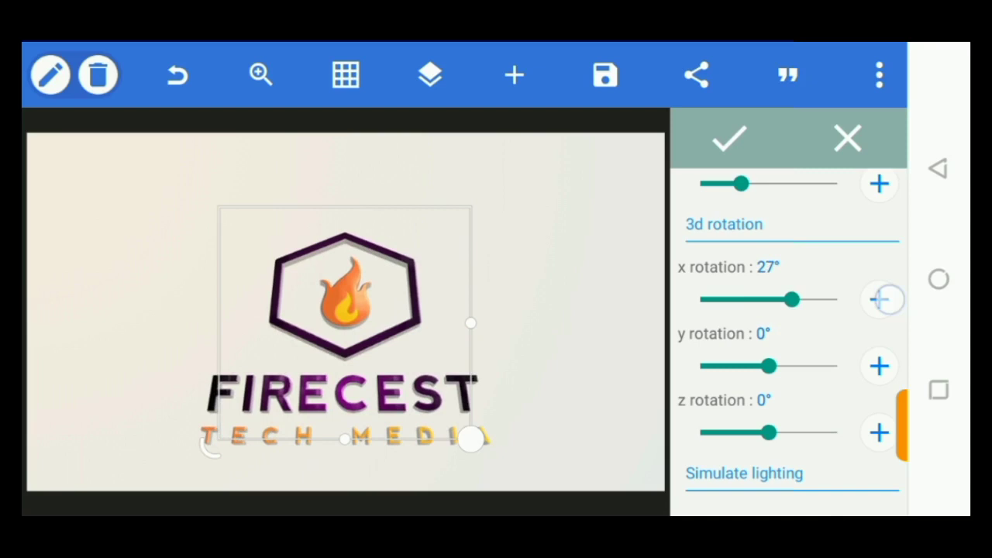
pyautogui.click(879, 300)
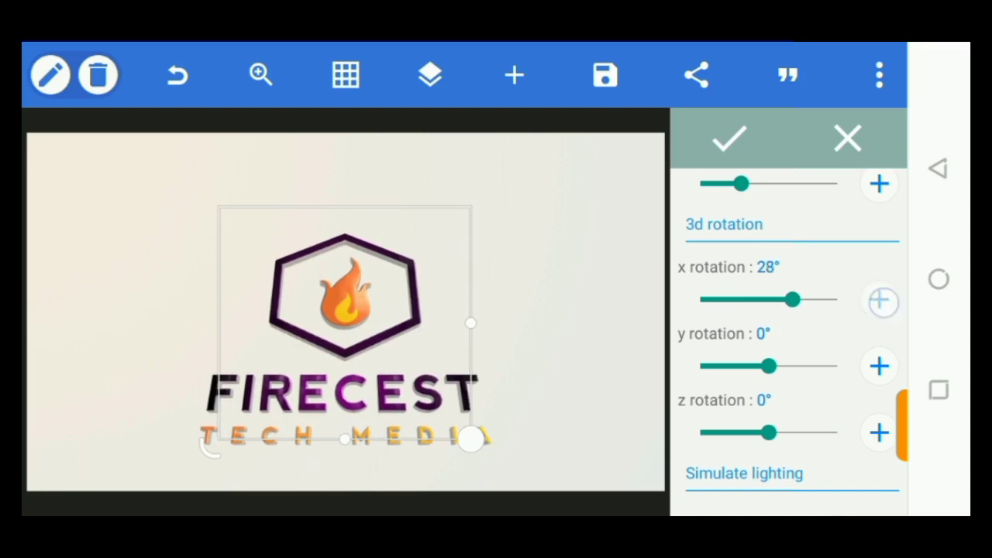
pyautogui.click(880, 299)
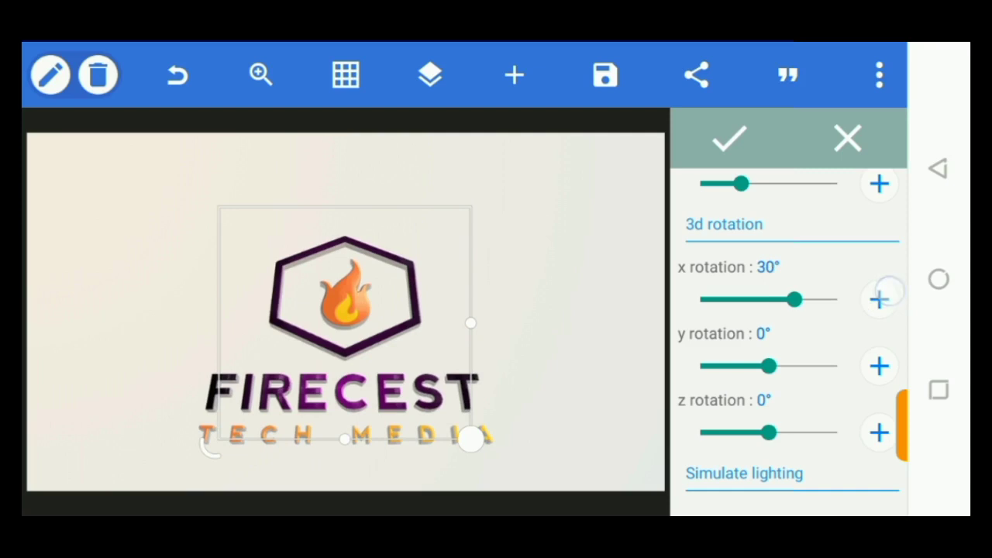
pyautogui.click(880, 299)
pyautogui.click(880, 299)
pyautogui.click(879, 299)
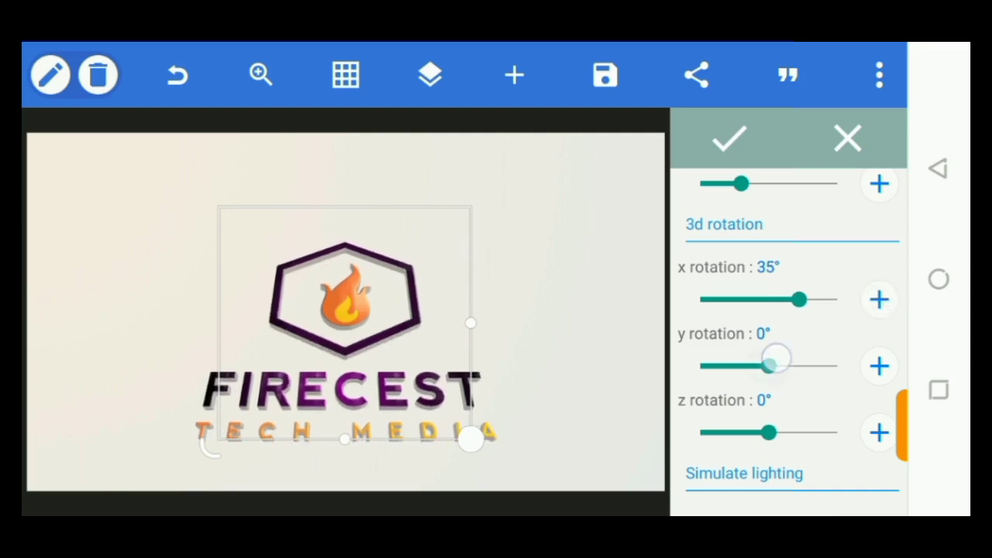
pyautogui.moveTo(775, 365)
pyautogui.mouseDown()
pyautogui.moveTo(760, 364)
pyautogui.moveTo(791, 364)
pyautogui.moveTo(790, 392)
pyautogui.moveTo(785, 365)
pyautogui.mouseUp()
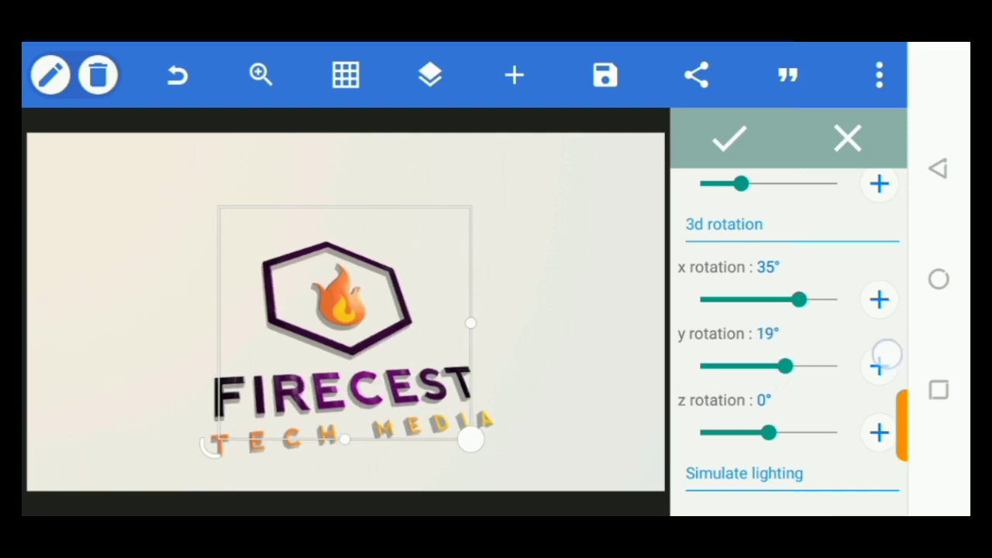
pyautogui.click(880, 366)
# Set the z rotation to -20° and raise the x rotation to about 45°
pyautogui.moveTo(768, 433); pyautogui.dragTo(760, 433)
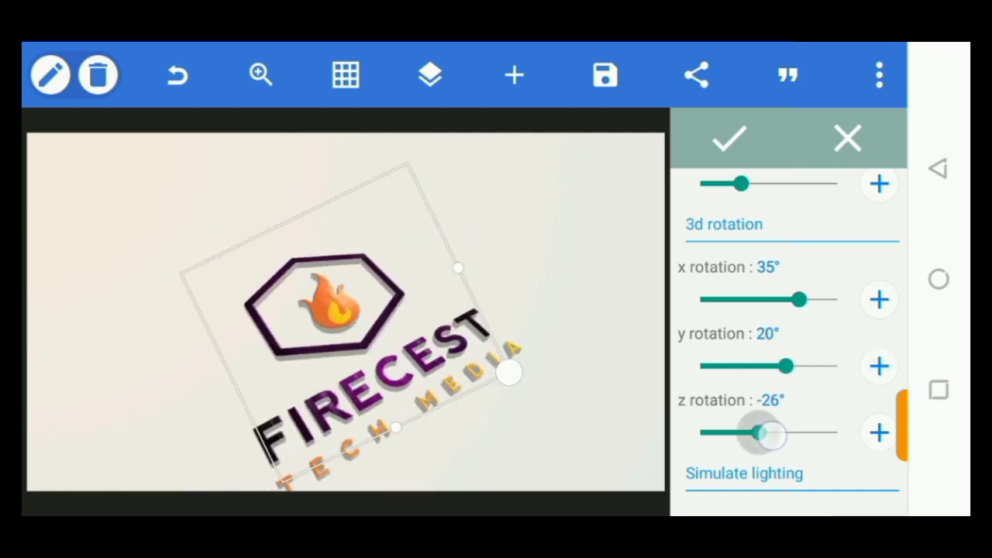
pyautogui.click(878, 431)
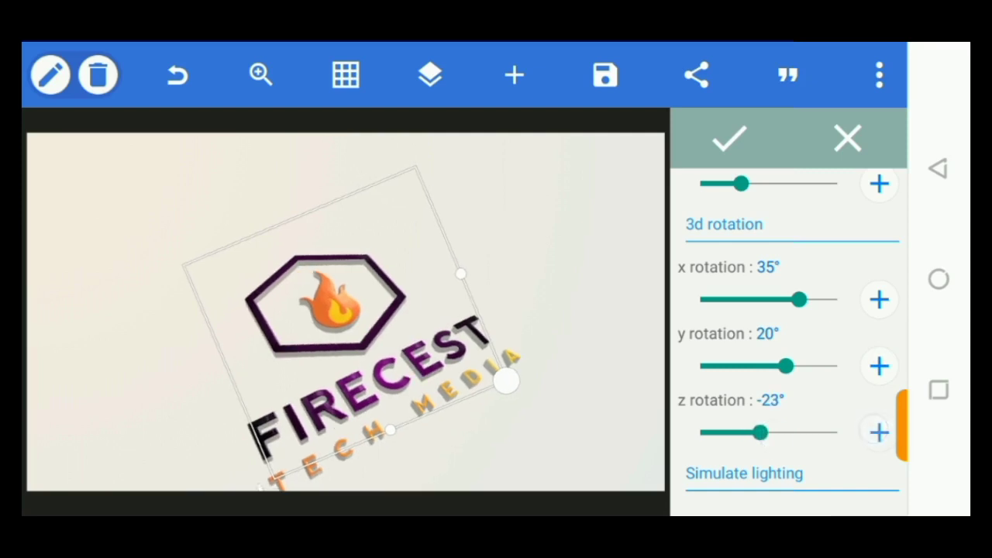
pyautogui.click(878, 431)
pyautogui.click(878, 432)
pyautogui.click(879, 298)
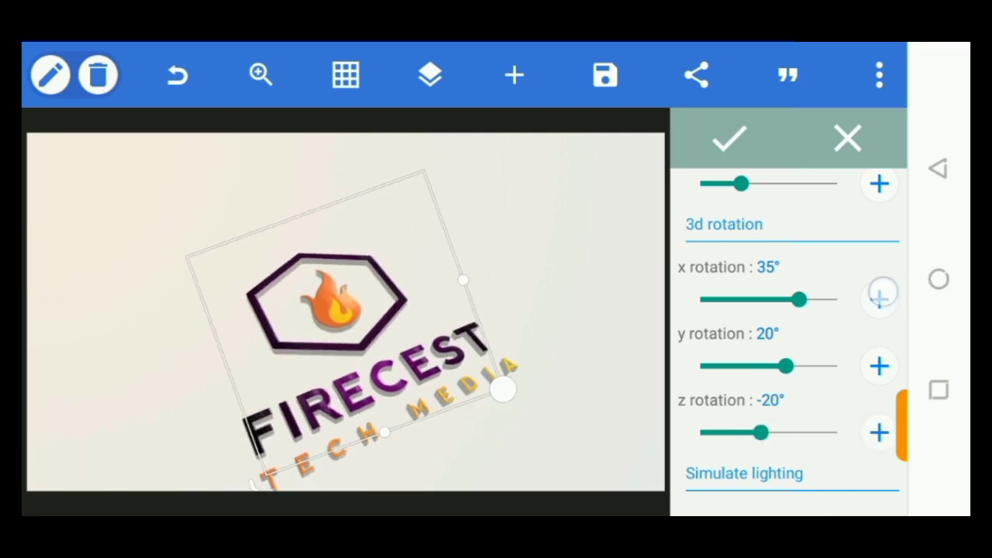
pyautogui.click(879, 298)
pyautogui.click(878, 299)
pyautogui.click(878, 298)
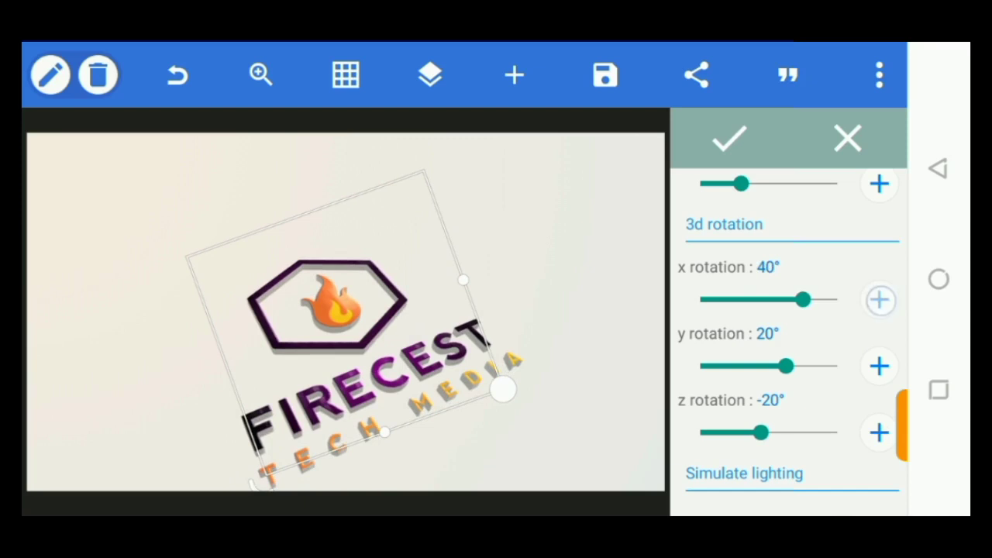
pyautogui.click(878, 299)
pyautogui.click(879, 299)
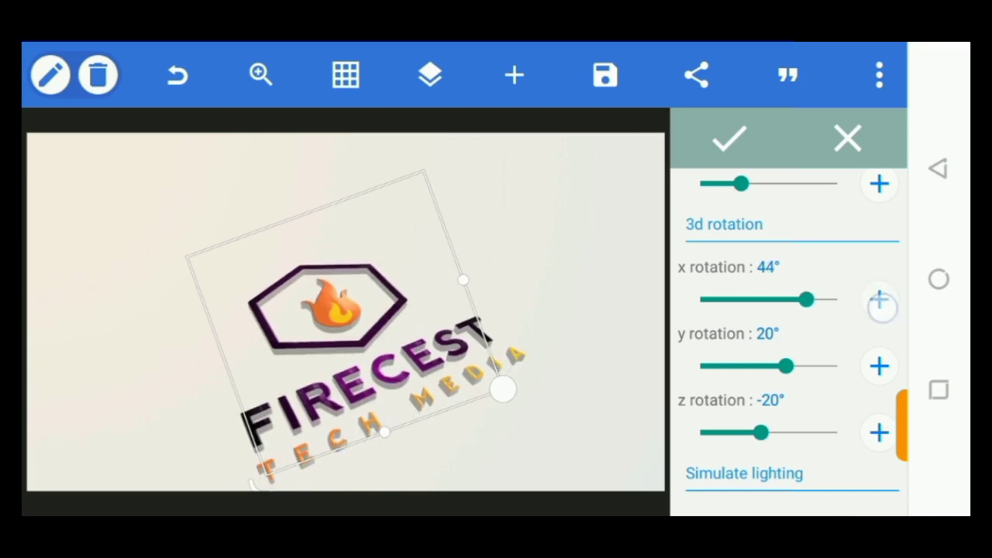
# Shift the logo slightly up and left, and swing the light angle to 320°
pyautogui.moveTo(257, 307); pyautogui.dragTo(254, 275)
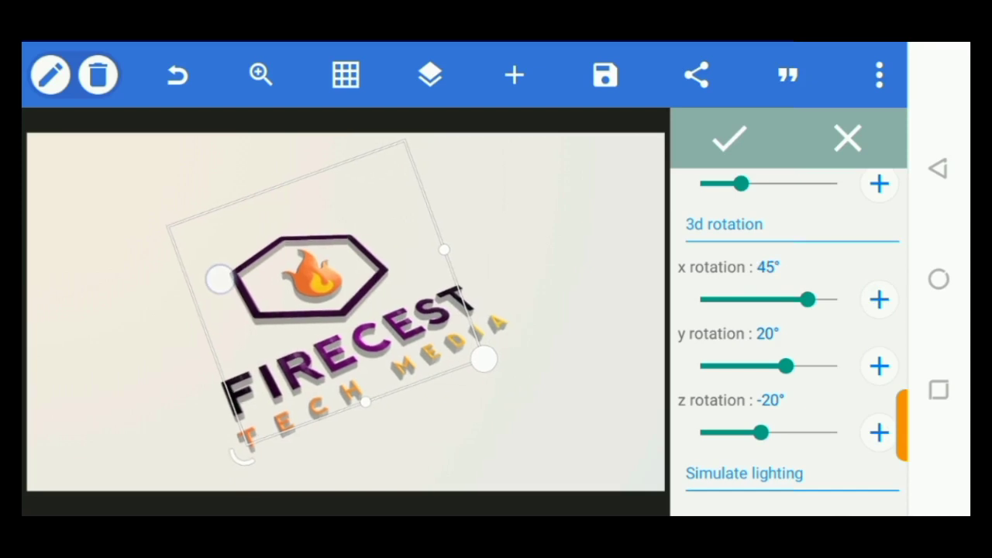
pyautogui.moveTo(237, 277); pyautogui.dragTo(231, 278)
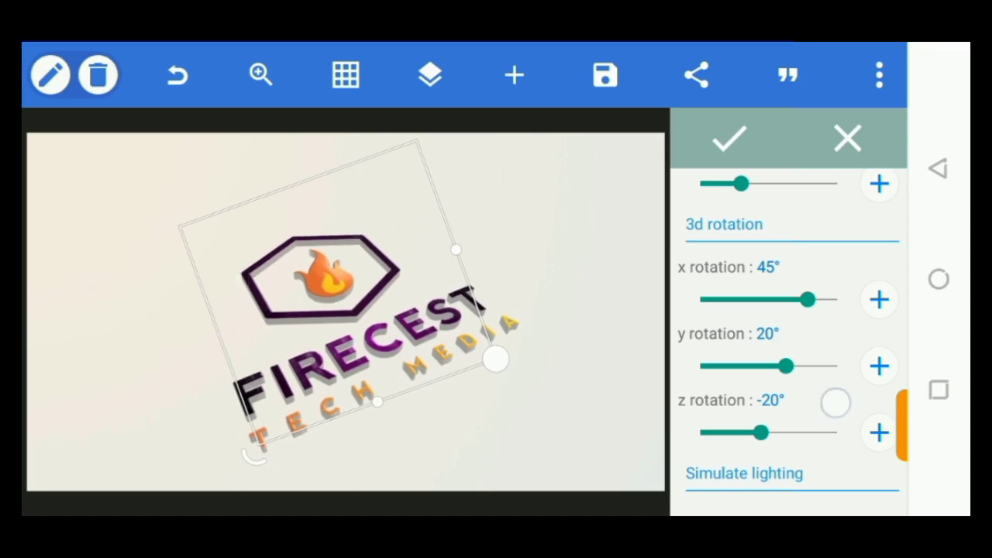
pyautogui.moveTo(834, 422); pyautogui.dragTo(873, 264)
pyautogui.moveTo(746, 382)
pyautogui.mouseDown()
pyautogui.moveTo(881, 458)
pyautogui.moveTo(847, 496)
pyautogui.mouseUp()
# Lower the logo's extrusion depth for a thinner 3D shape
pyautogui.moveTo(744, 290); pyautogui.dragTo(764, 496)
pyautogui.moveTo(826, 288); pyautogui.dragTo(826, 449)
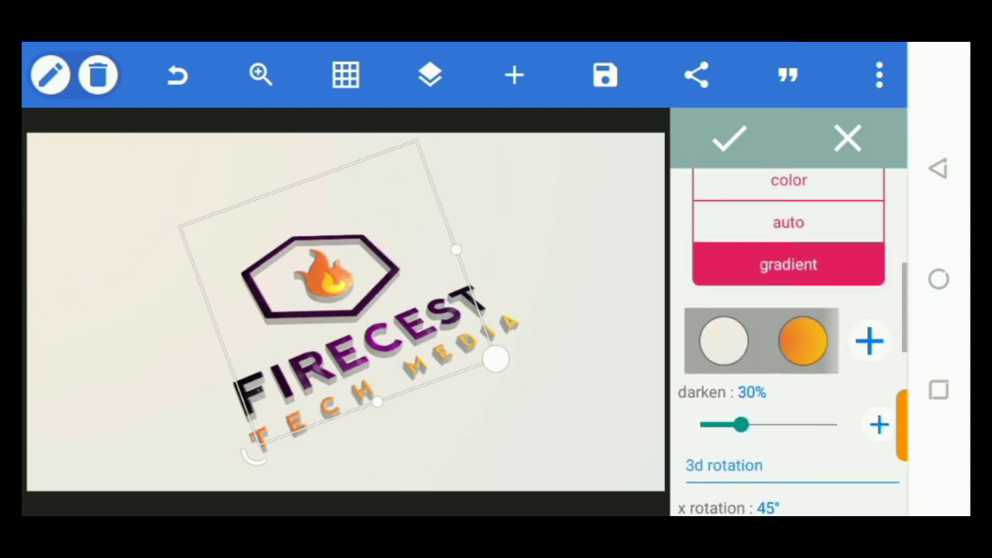
pyautogui.moveTo(848, 237); pyautogui.dragTo(848, 468)
pyautogui.click(878, 325)
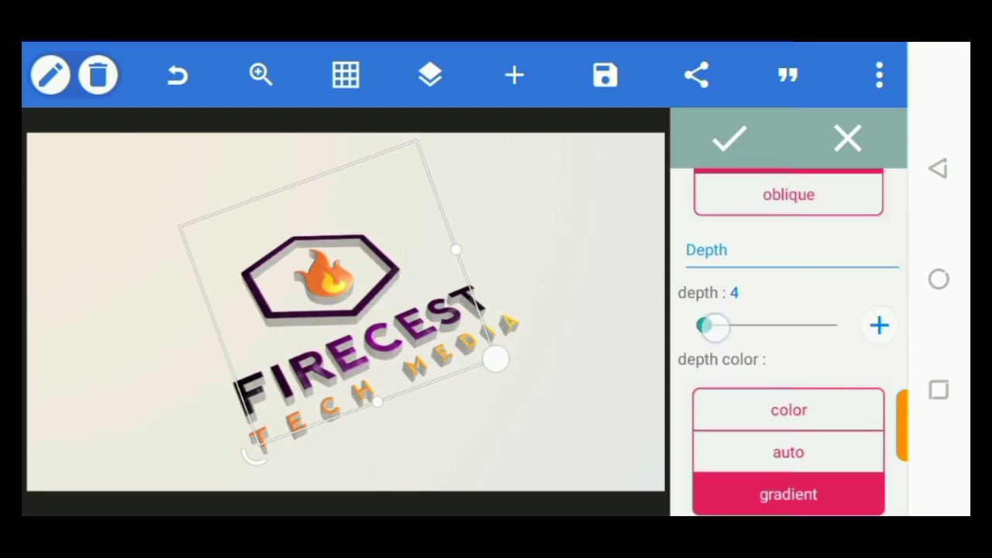
pyautogui.click(701, 325)
pyautogui.click(879, 325)
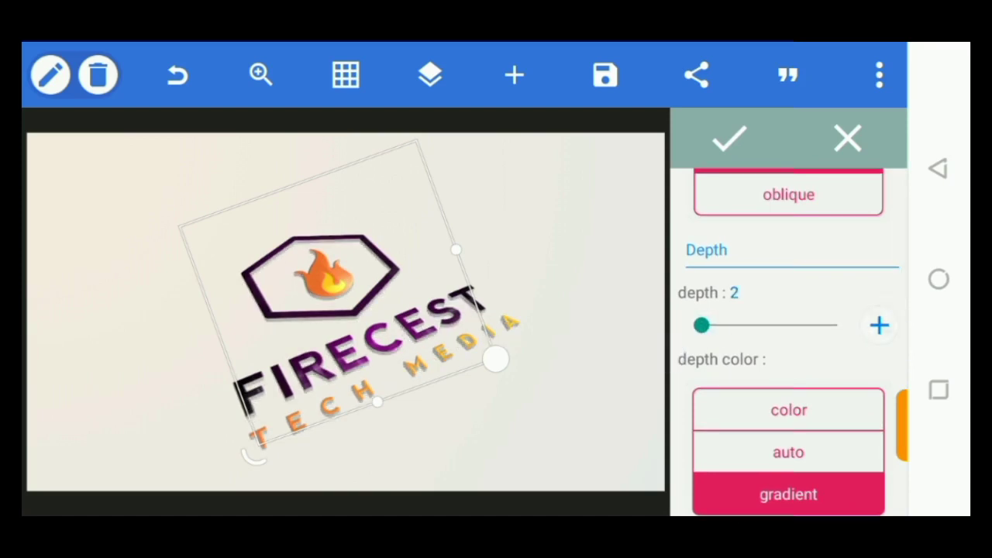
# Turn the light angle to 312° and apply the 3D settings
pyautogui.moveTo(843, 372); pyautogui.dragTo(843, 232)
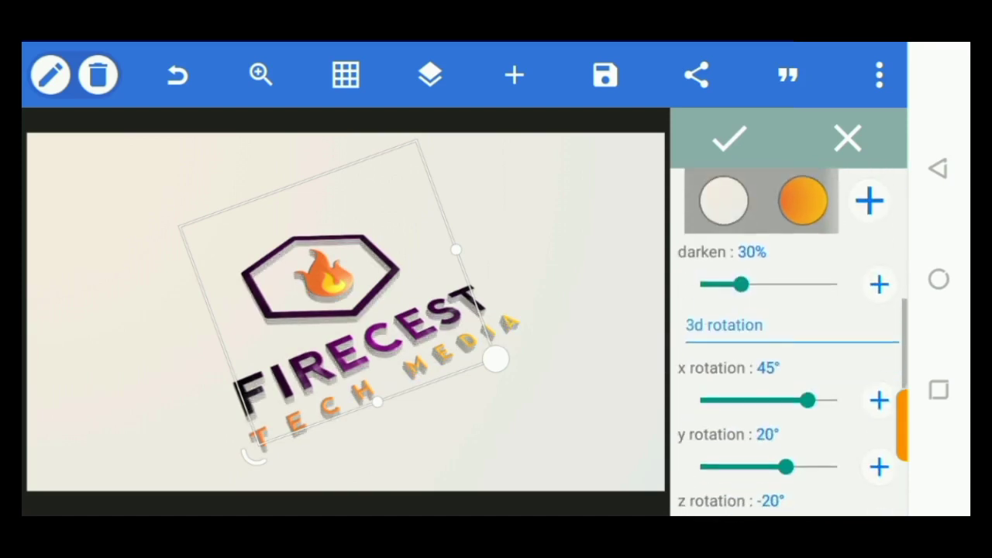
pyautogui.moveTo(881, 318); pyautogui.dragTo(881, 228)
pyautogui.moveTo(826, 465)
pyautogui.mouseDown()
pyautogui.moveTo(825, 270)
pyautogui.moveTo(850, 301)
pyautogui.moveTo(873, 294)
pyautogui.moveTo(860, 366)
pyautogui.mouseUp()
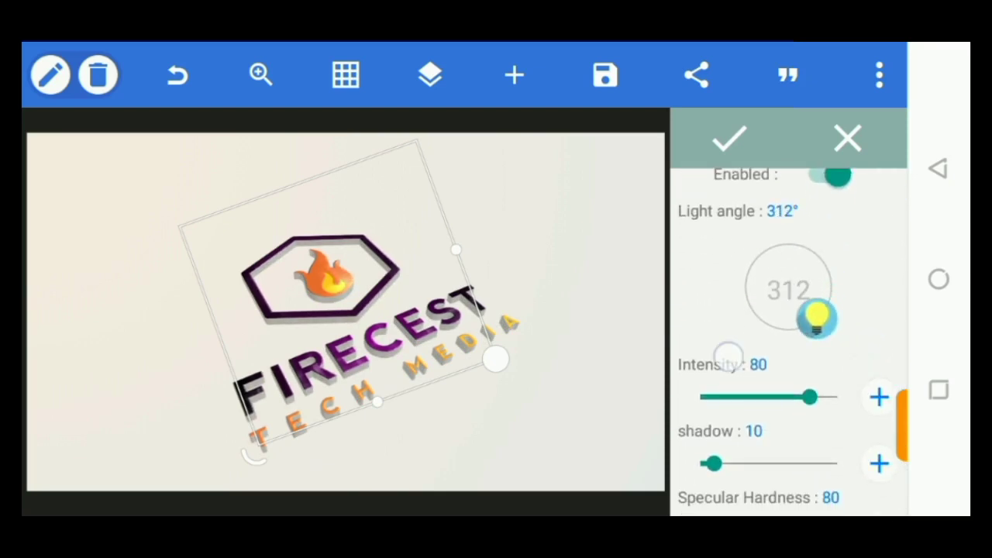
pyautogui.moveTo(728, 354); pyautogui.dragTo(736, 301)
pyautogui.click(746, 142)
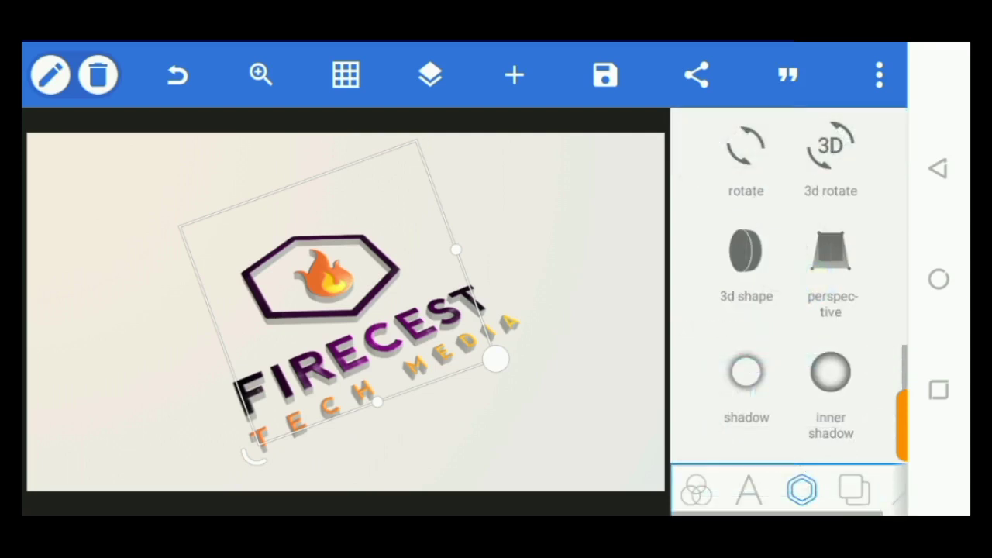
# Enable a black drop shadow with blur 7, offset x -4 and offset y 2
pyautogui.moveTo(835, 345); pyautogui.dragTo(834, 251)
pyautogui.click(746, 276)
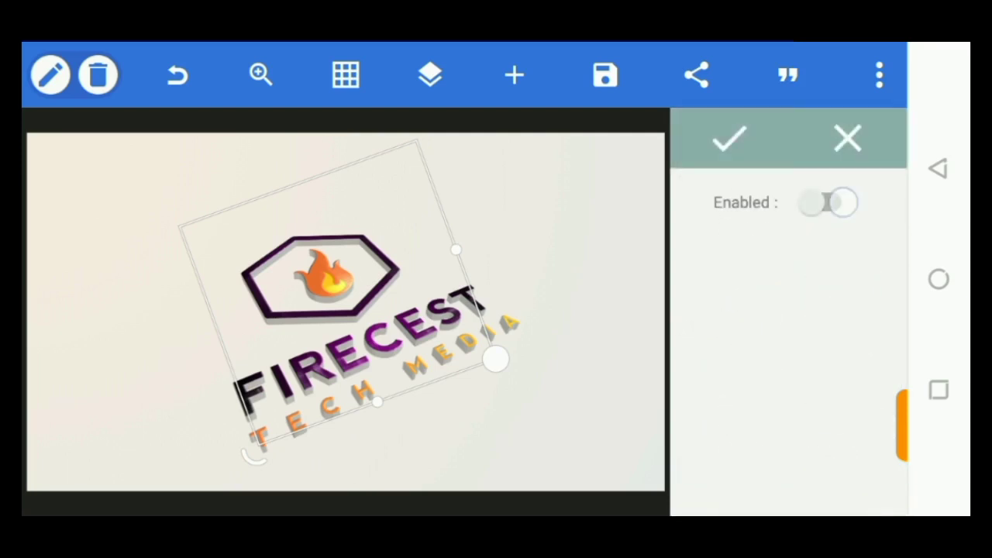
pyautogui.click(842, 202)
pyautogui.moveTo(768, 357); pyautogui.dragTo(720, 357)
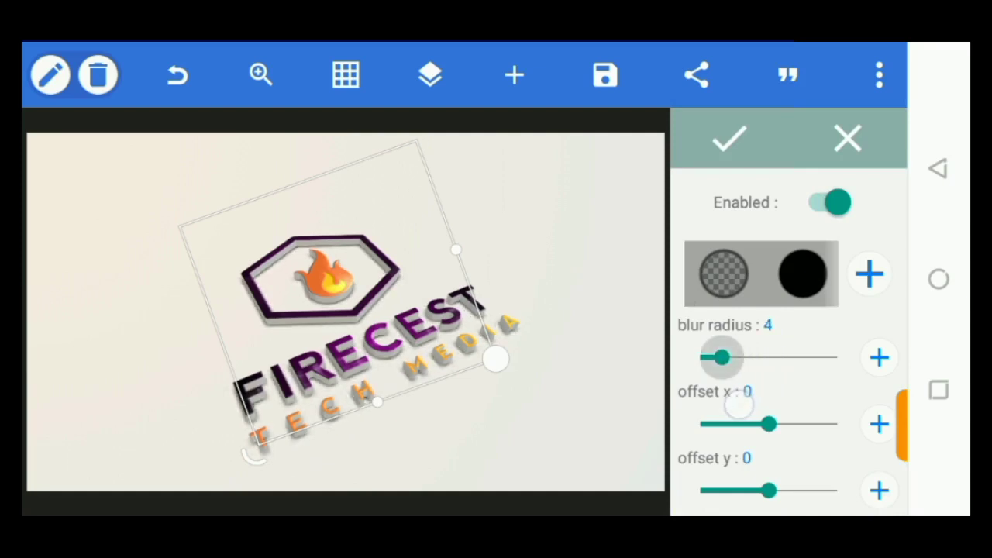
pyautogui.click(879, 358)
pyautogui.click(879, 357)
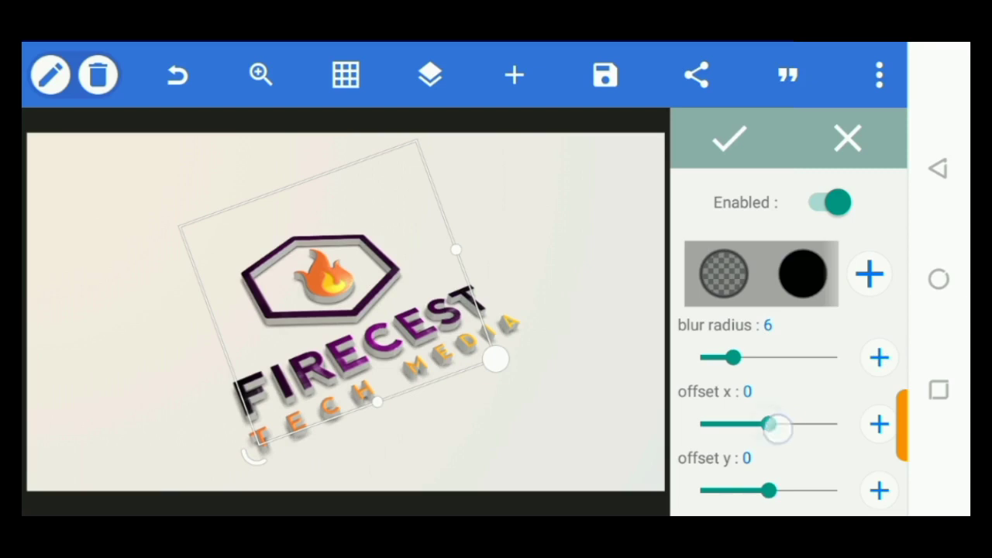
pyautogui.moveTo(781, 423); pyautogui.dragTo(778, 469)
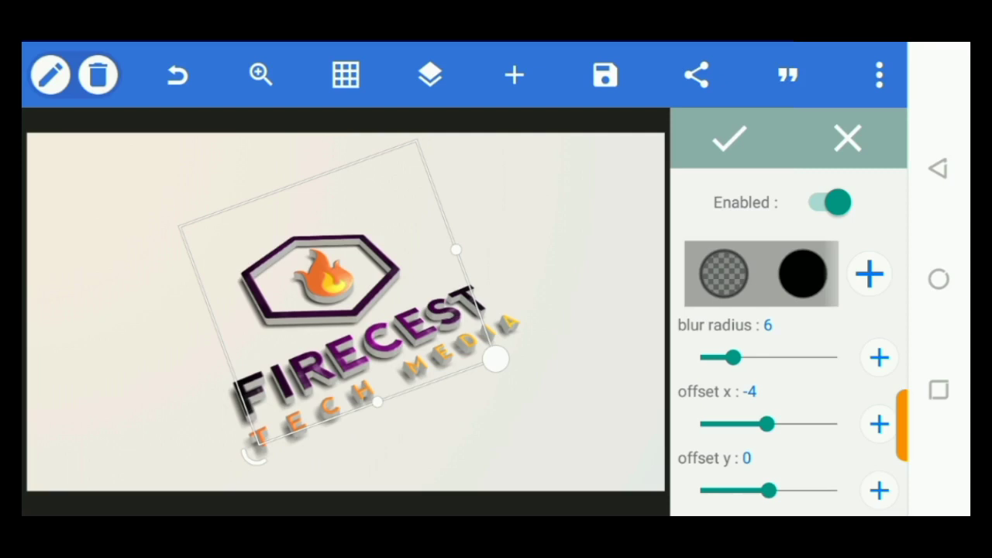
pyautogui.click(880, 490)
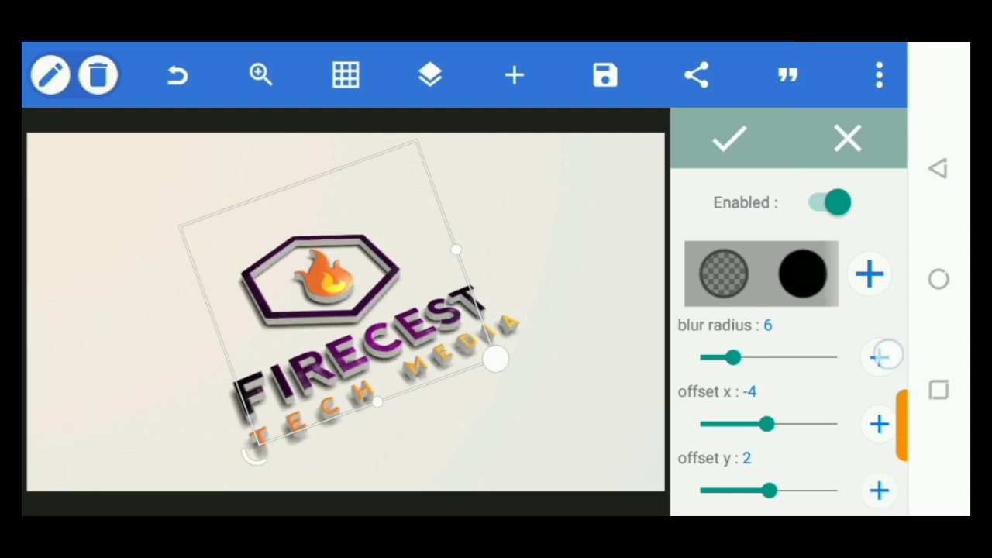
pyautogui.click(883, 355)
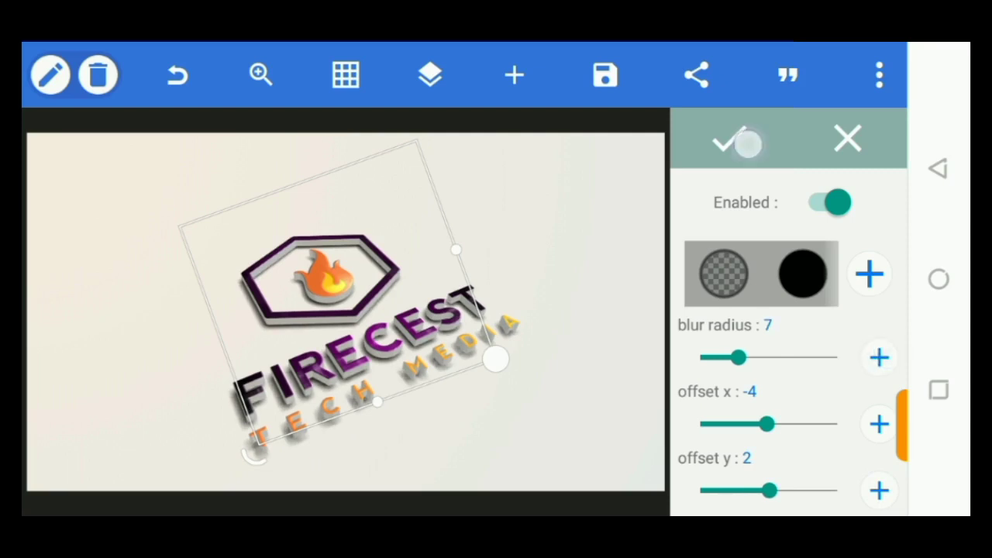
# Apply the shadow and tap empty canvas to deselect the logo
pyautogui.click(747, 142)
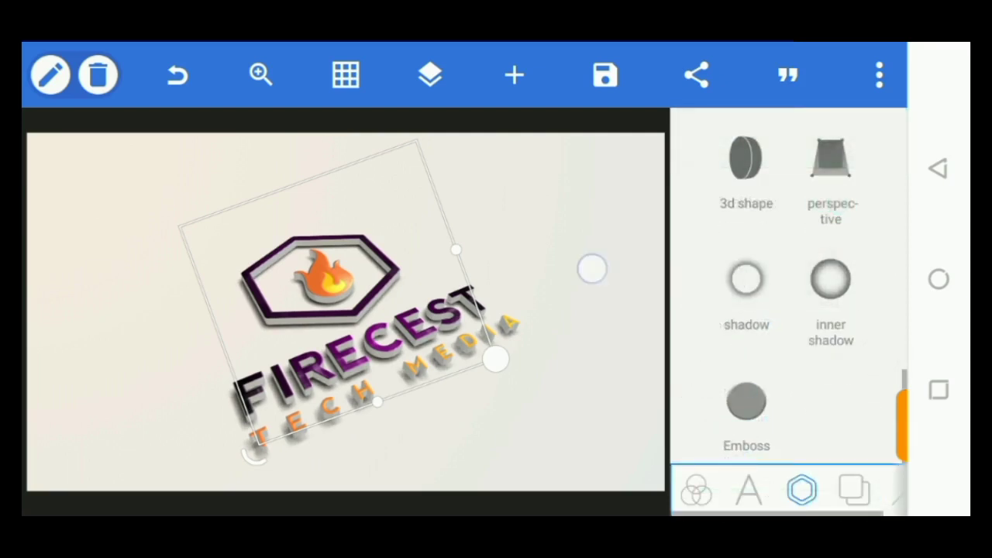
pyautogui.click(255, 453)
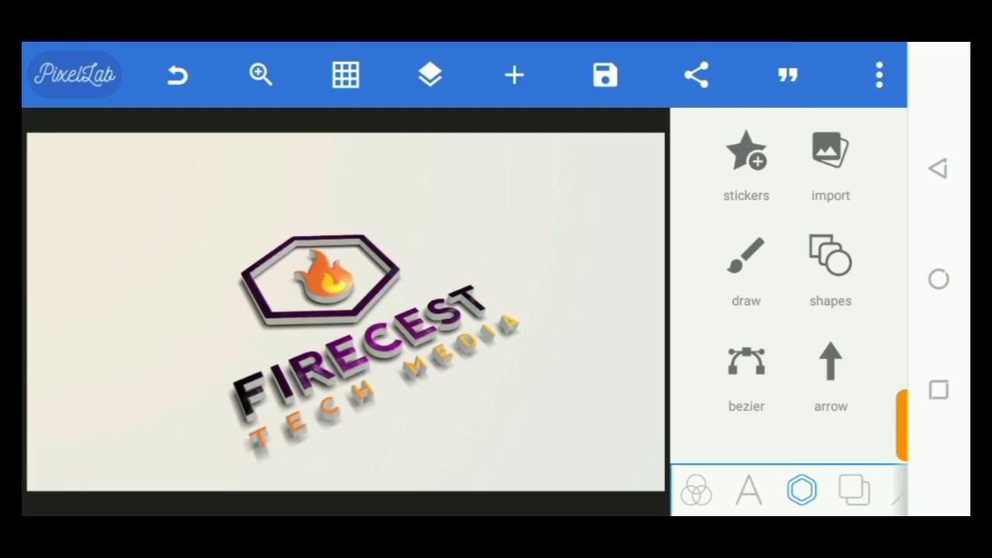
# Save the design as an Ultra-size JPG image to the gallery
pyautogui.click(627, 72)
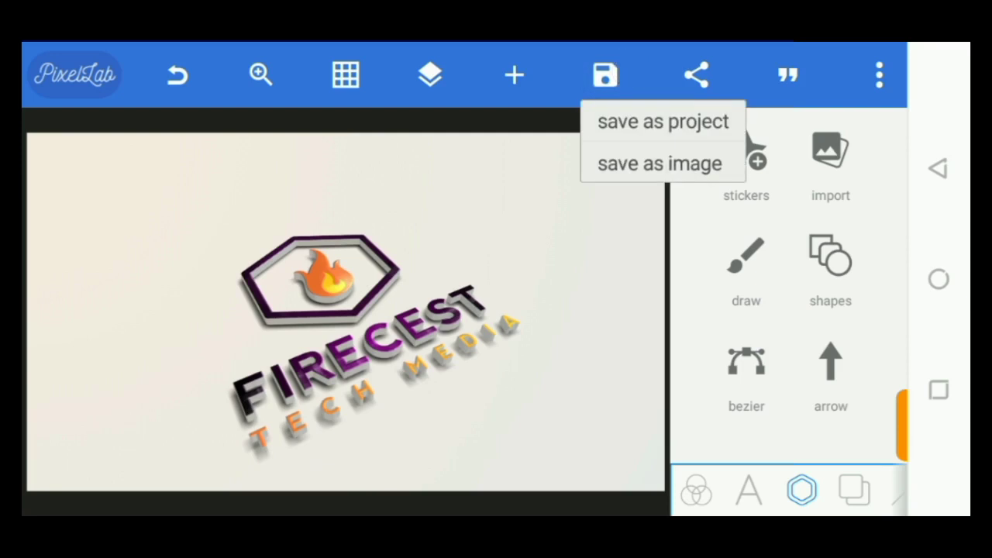
pyautogui.click(665, 172)
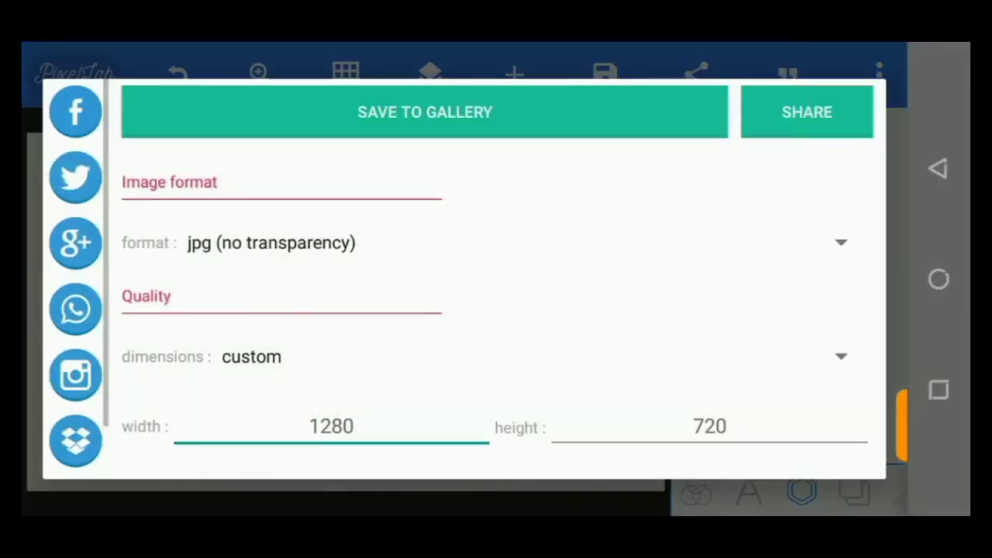
pyautogui.click(806, 355)
pyautogui.scroll(-1, 510, 372)
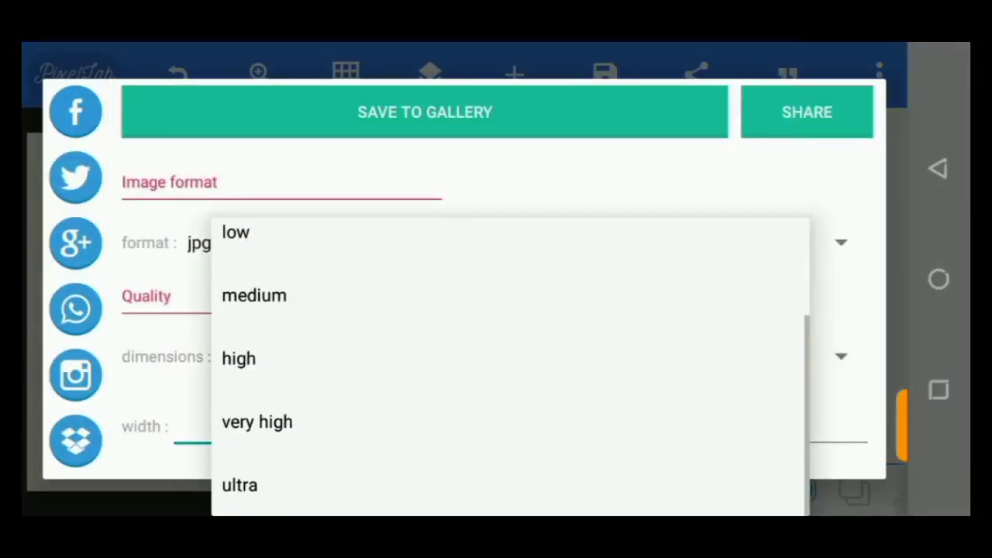
pyautogui.click(585, 465)
pyautogui.click(615, 110)
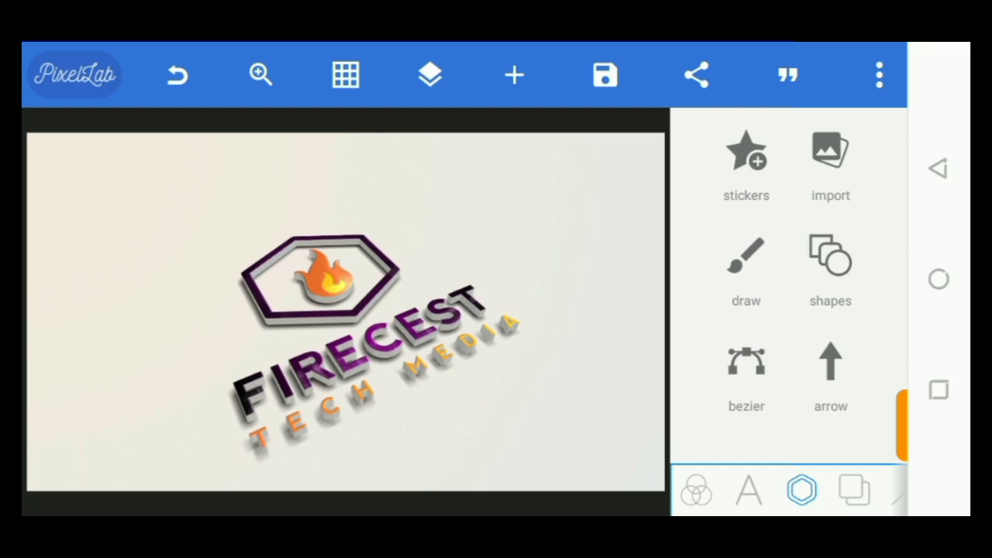
pyautogui.click(593, 413)
pyautogui.click(910, 426)
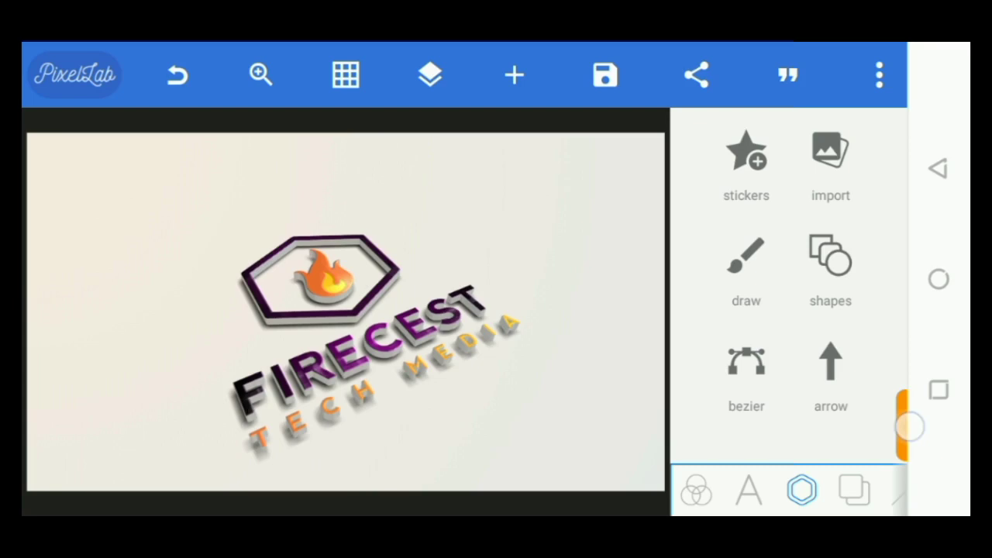